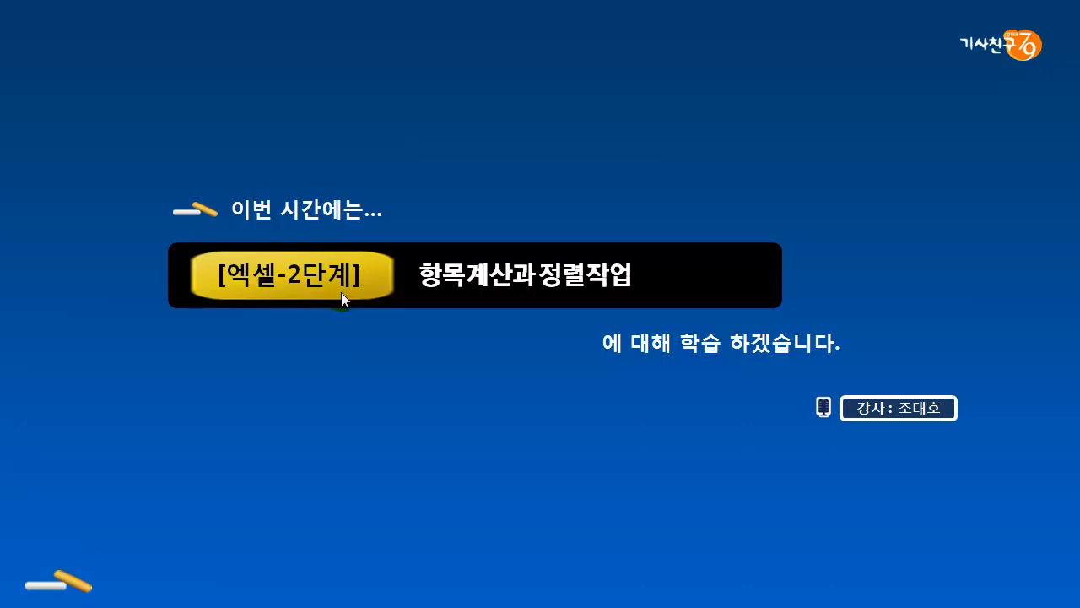
mouse_move(286, 292)
mouse_down()
mouse_move(326, 318)
mouse_move(347, 253)
mouse_move(285, 296)
mouse_up()
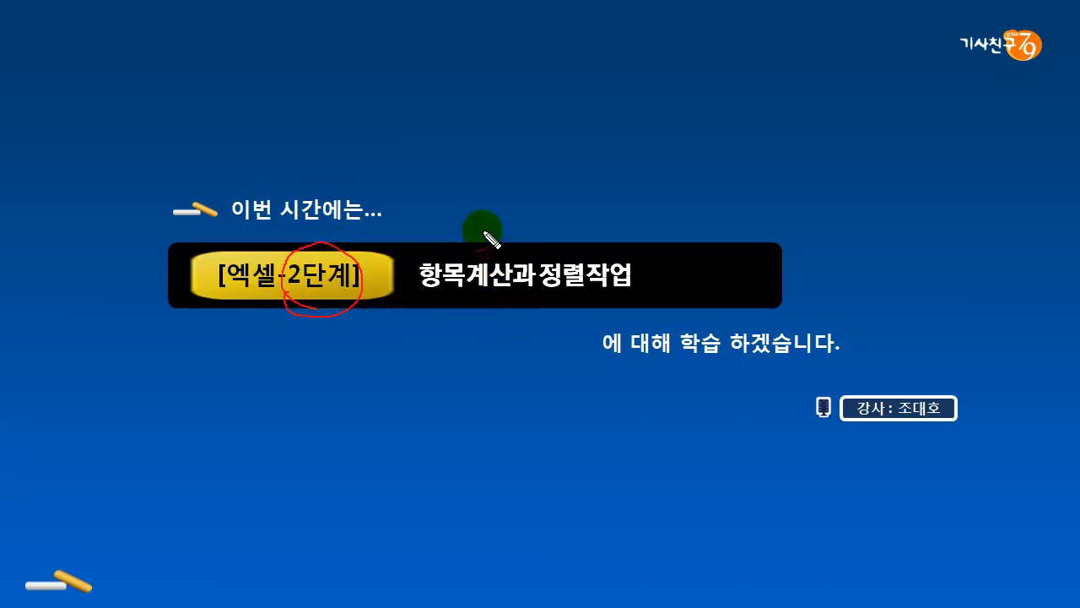
drag(477, 238, 504, 233)
drag(576, 240, 597, 236)
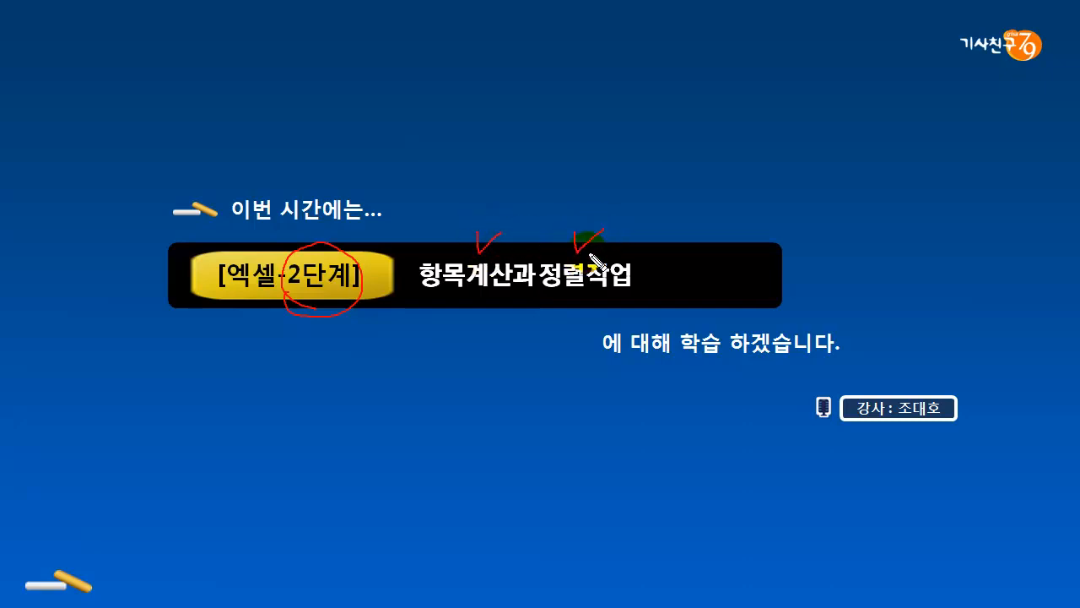
key(Escape)
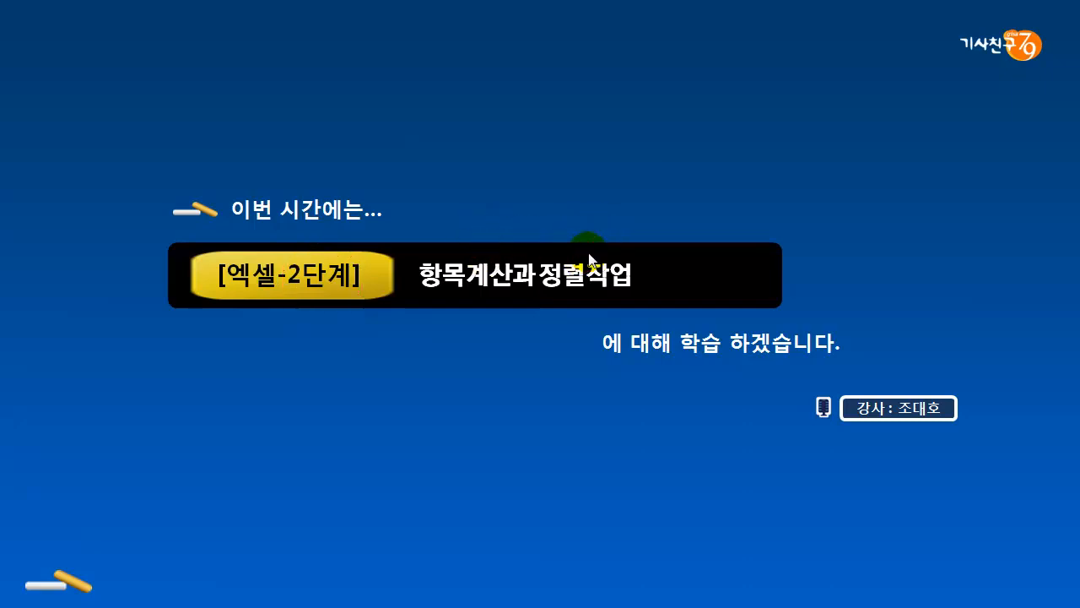
key(Right)
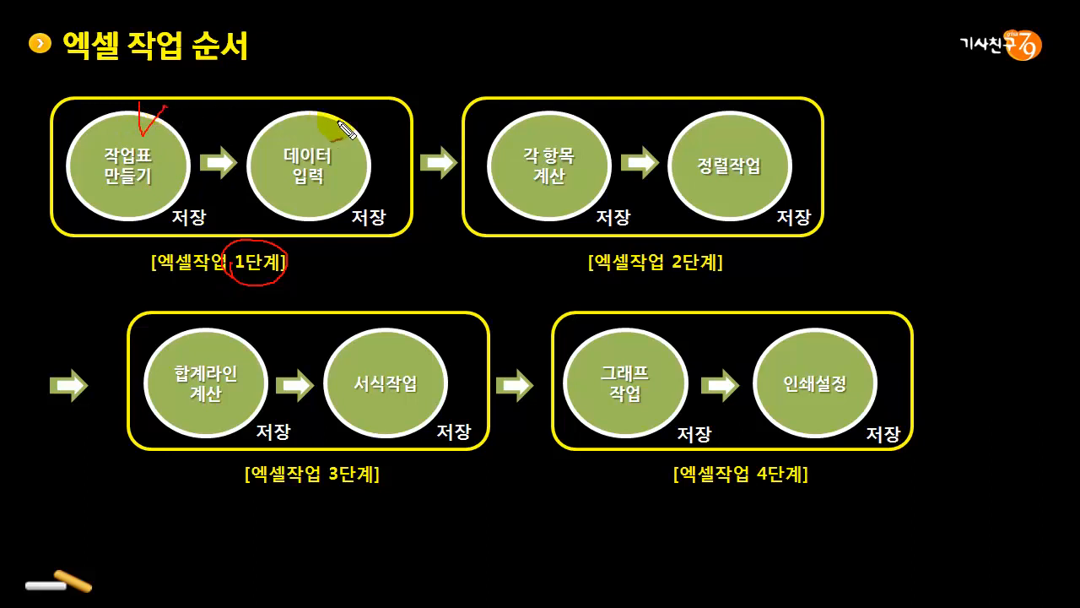
drag(325, 100, 354, 106)
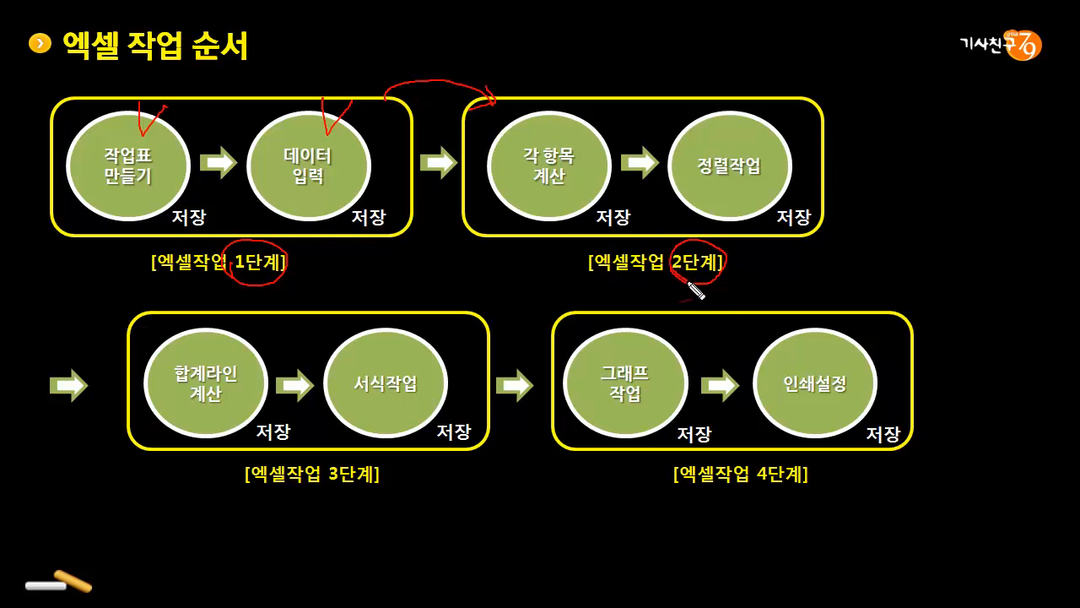
drag(563, 97, 594, 100)
mouse_move(561, 197)
mouse_down()
mouse_move(523, 171)
mouse_move(582, 167)
mouse_move(559, 206)
mouse_up()
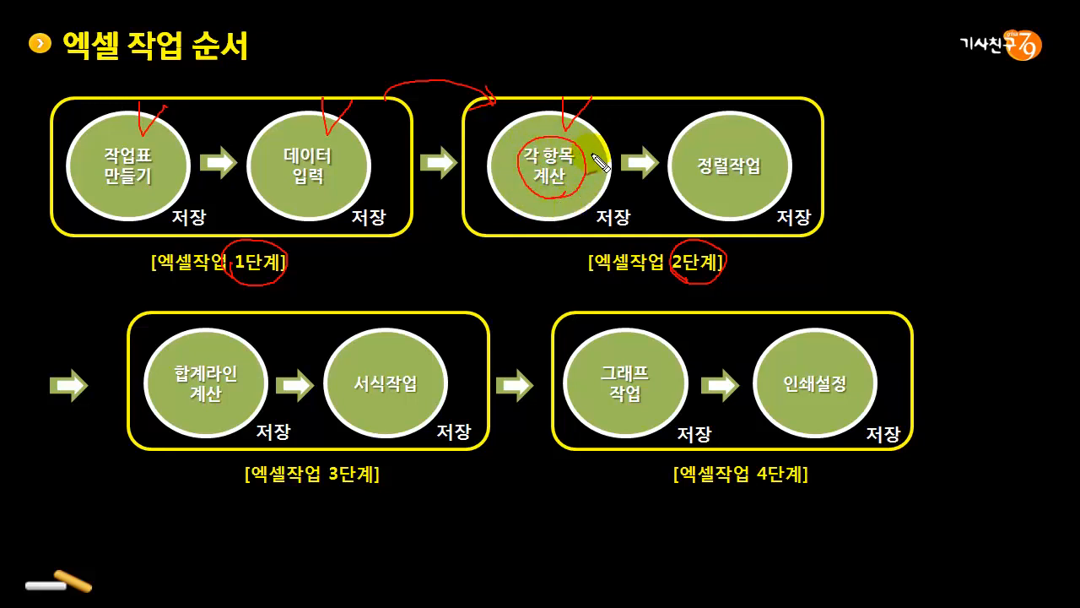
mouse_move(699, 159)
mouse_down()
mouse_move(719, 145)
mouse_move(755, 162)
mouse_move(711, 187)
mouse_move(698, 165)
mouse_move(743, 169)
mouse_move(694, 179)
mouse_up()
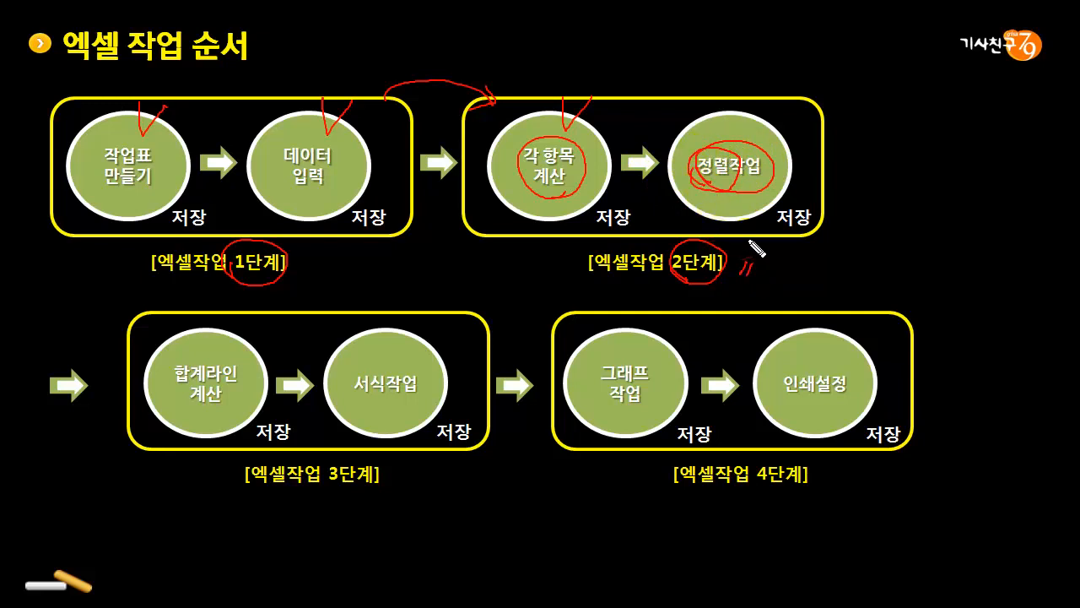
key(e)
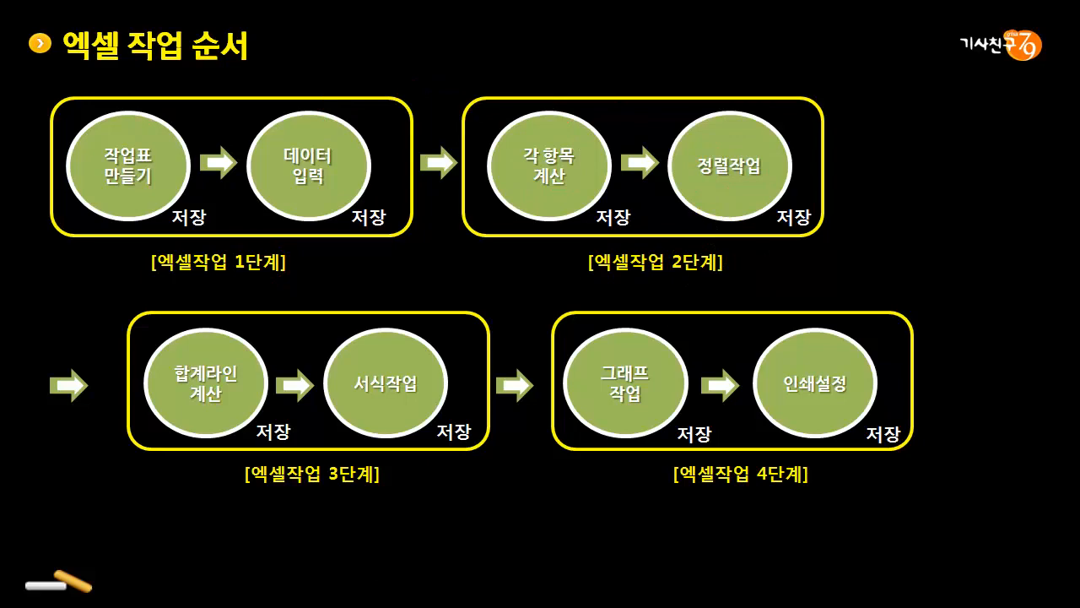
Switch to Excel and open the saved workbook whose name starts with 엑셀_ from the 사무자동화 실기 folder on drive C.
key(alt+Tab)
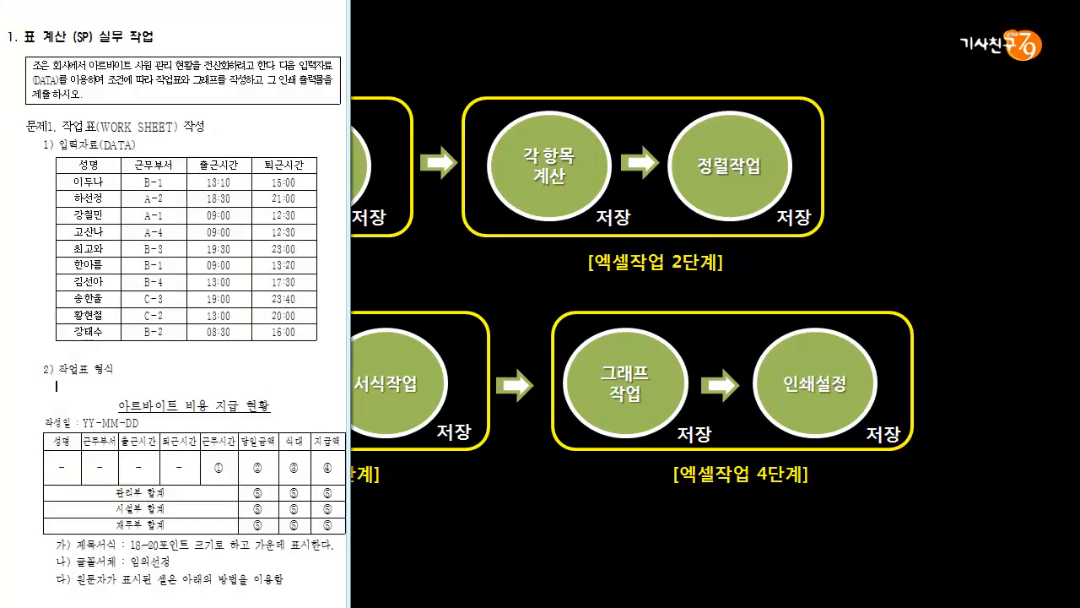
key(alt+Tab)
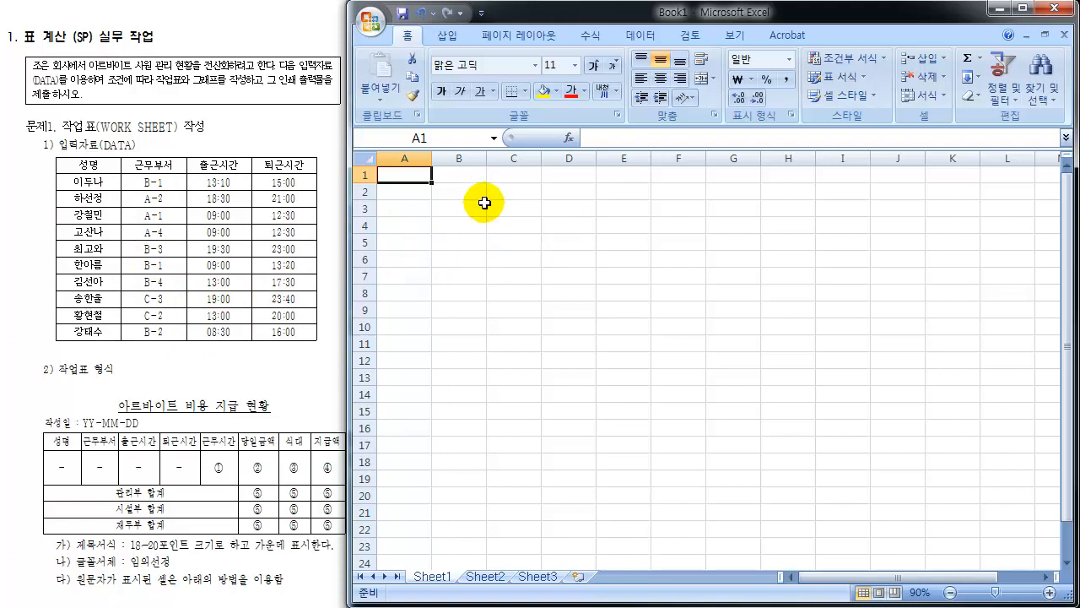
click(371, 26)
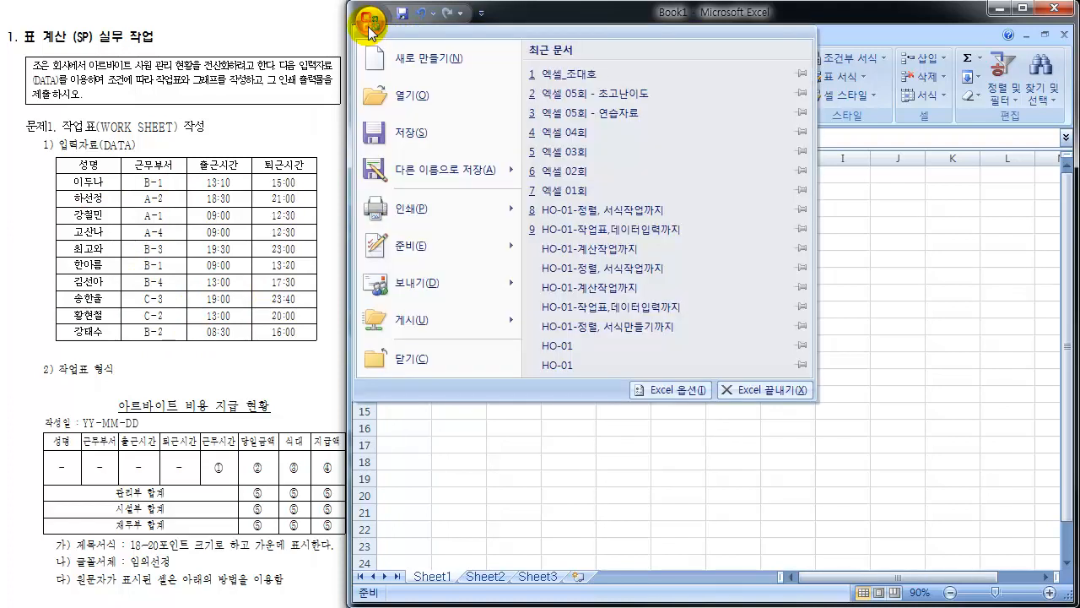
click(411, 99)
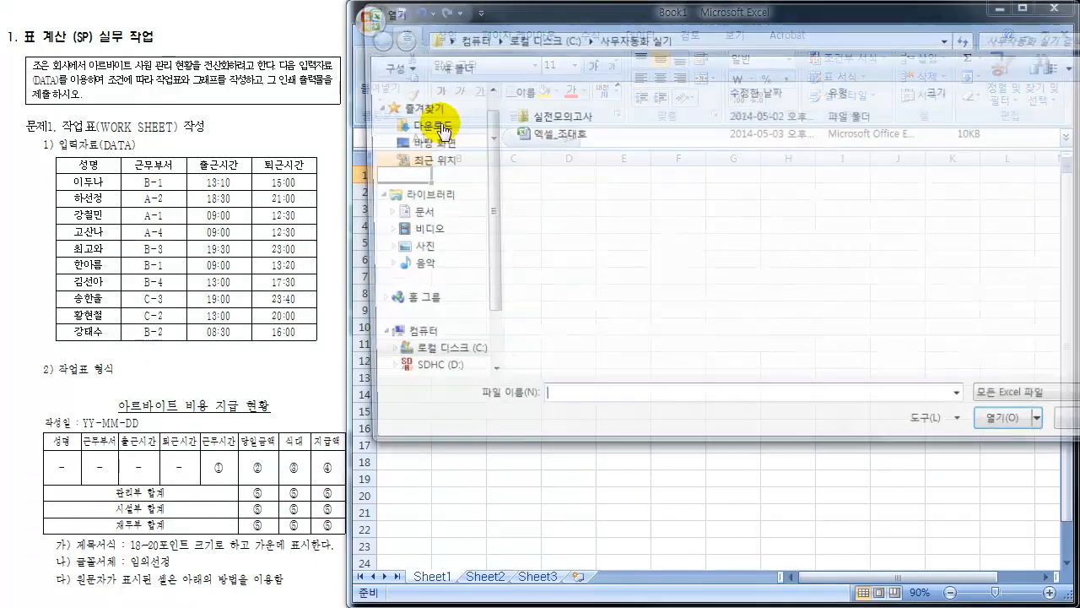
click(553, 140)
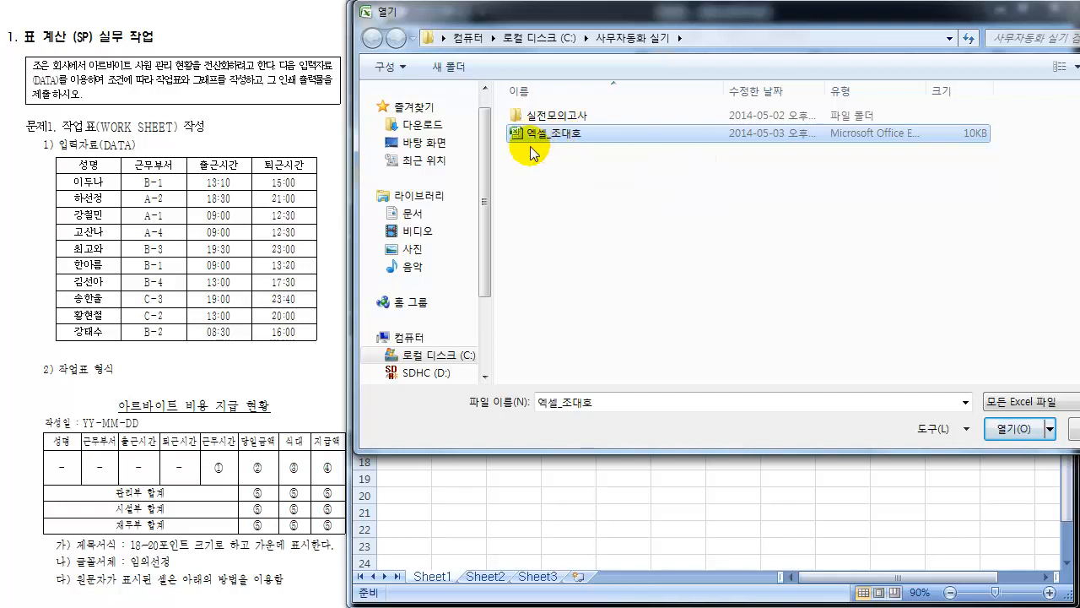
click(403, 337)
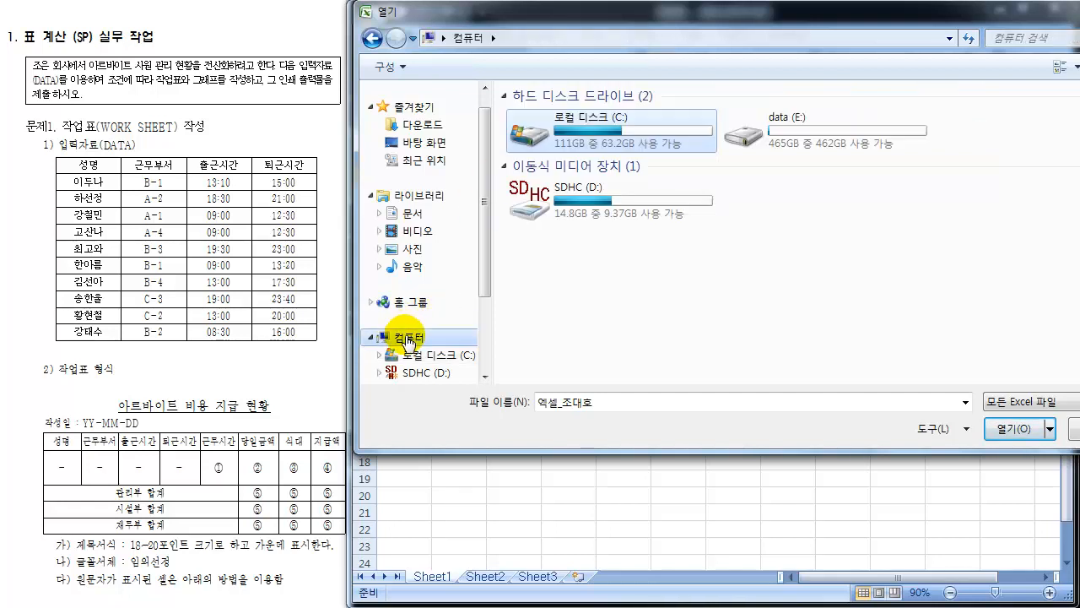
click(438, 359)
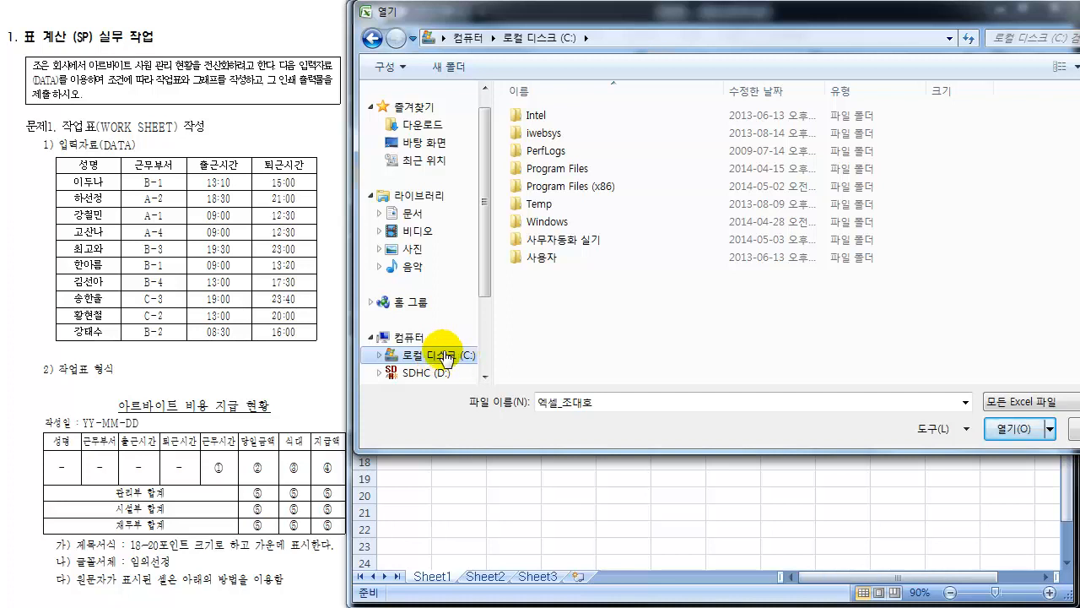
click(570, 243)
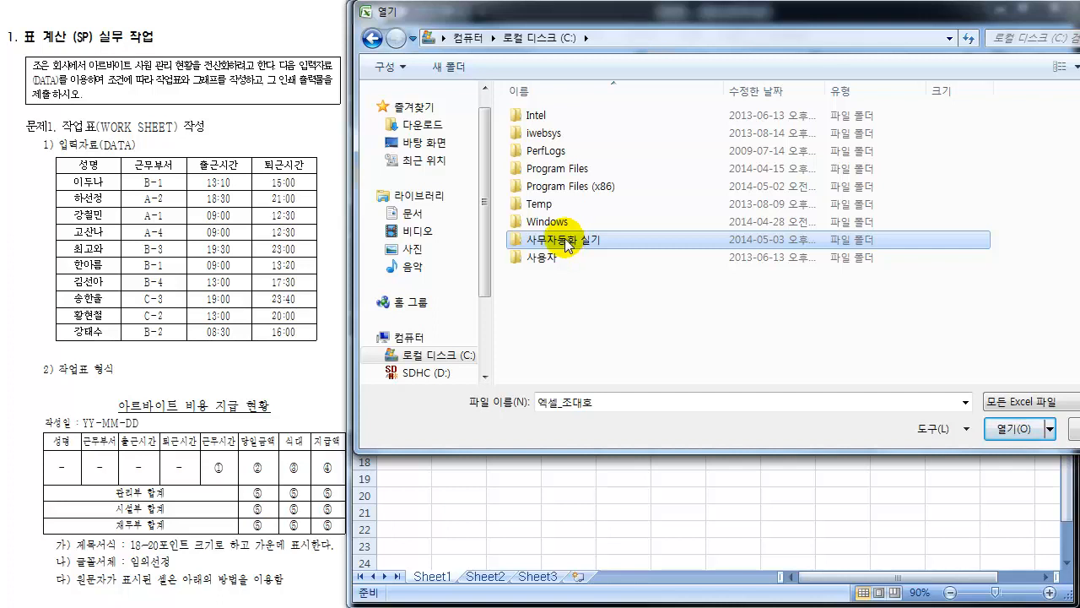
double_click(564, 243)
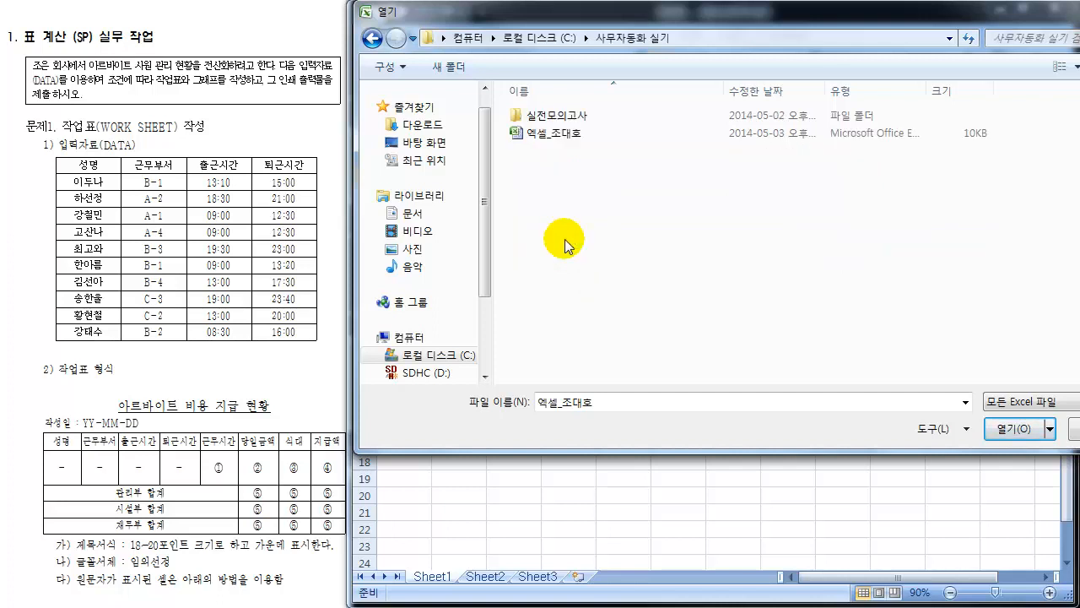
click(566, 135)
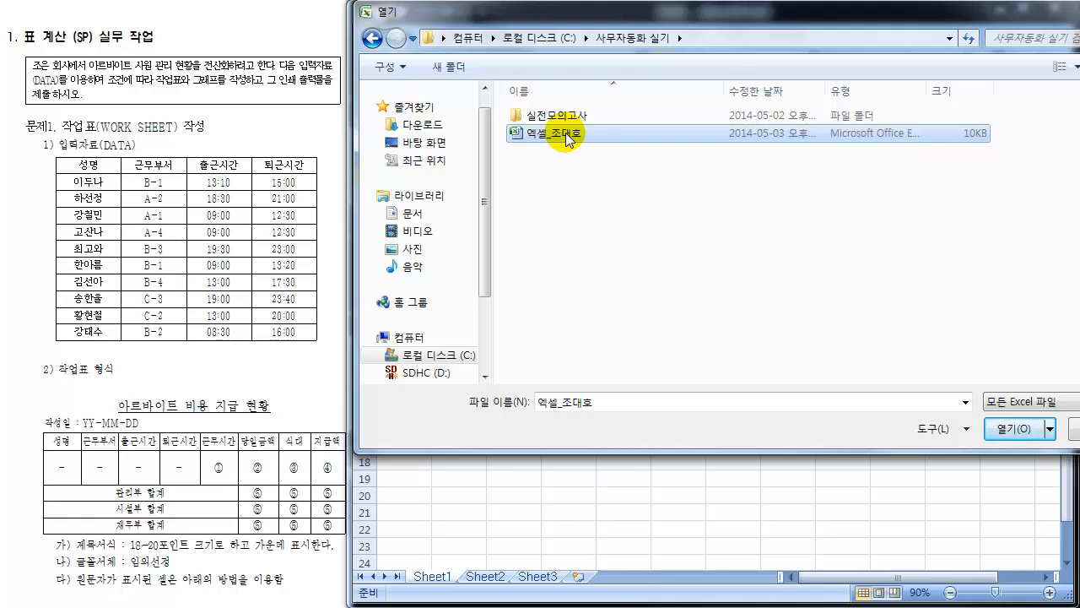
click(998, 424)
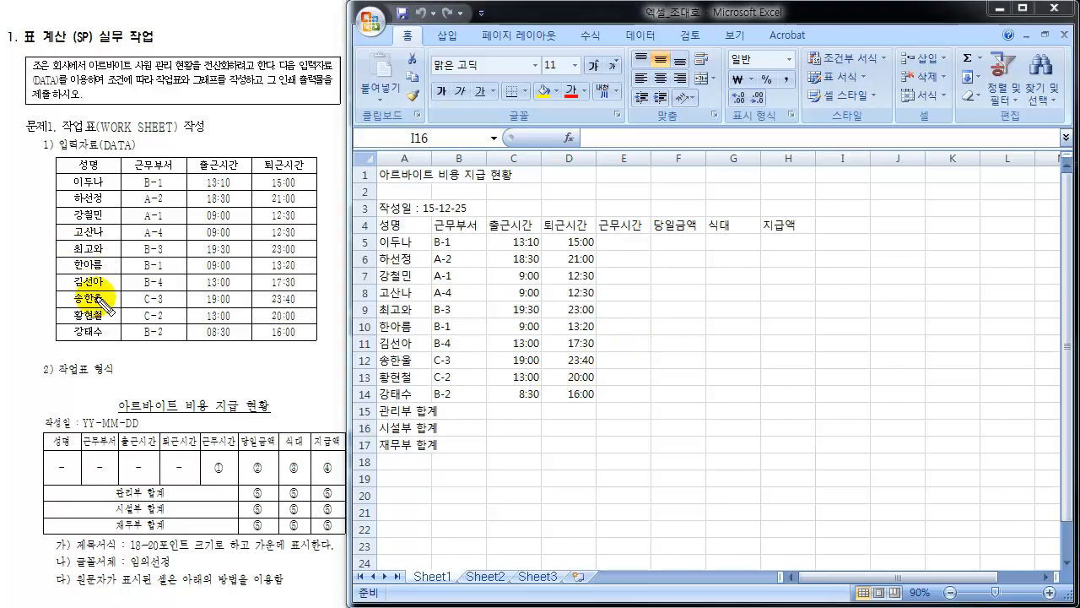
mouse_move(249, 452)
mouse_down()
mouse_move(213, 437)
mouse_move(202, 477)
mouse_move(346, 487)
mouse_up()
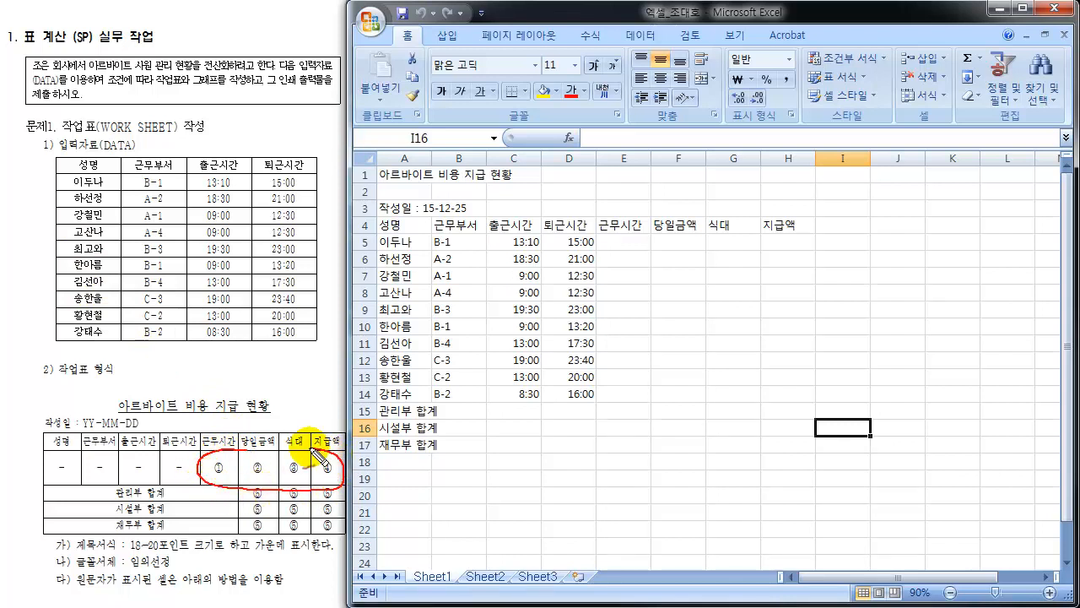
mouse_move(313, 455)
mouse_down()
mouse_move(515, 319)
mouse_move(582, 319)
mouse_up()
mouse_move(618, 243)
mouse_down()
mouse_move(601, 397)
mouse_move(626, 407)
mouse_up()
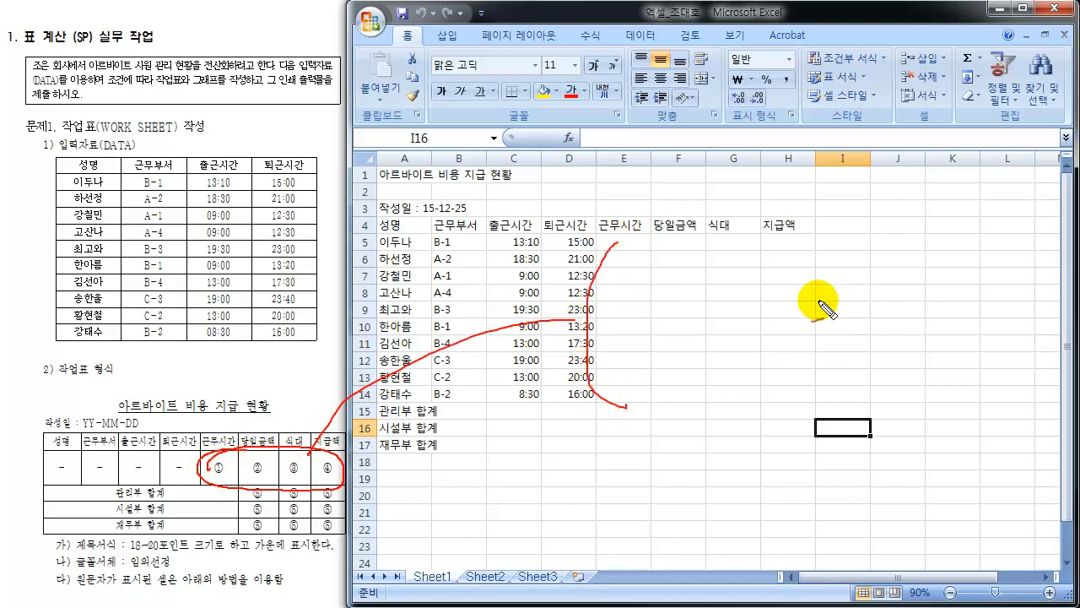
mouse_move(785, 243)
mouse_down()
mouse_move(802, 380)
mouse_move(783, 408)
mouse_up()
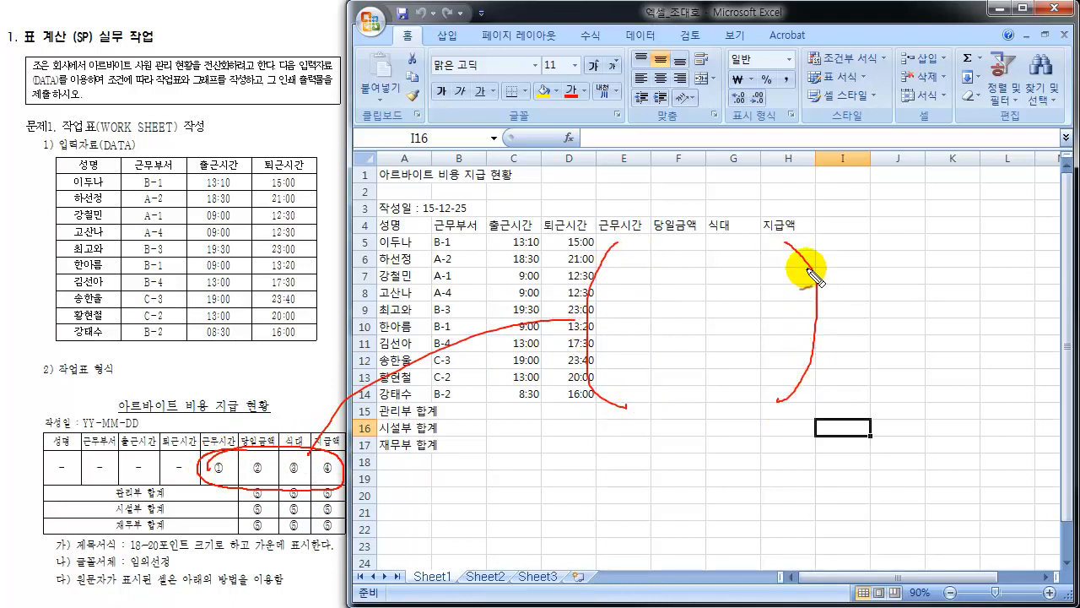
drag(803, 247, 791, 375)
drag(615, 248, 599, 389)
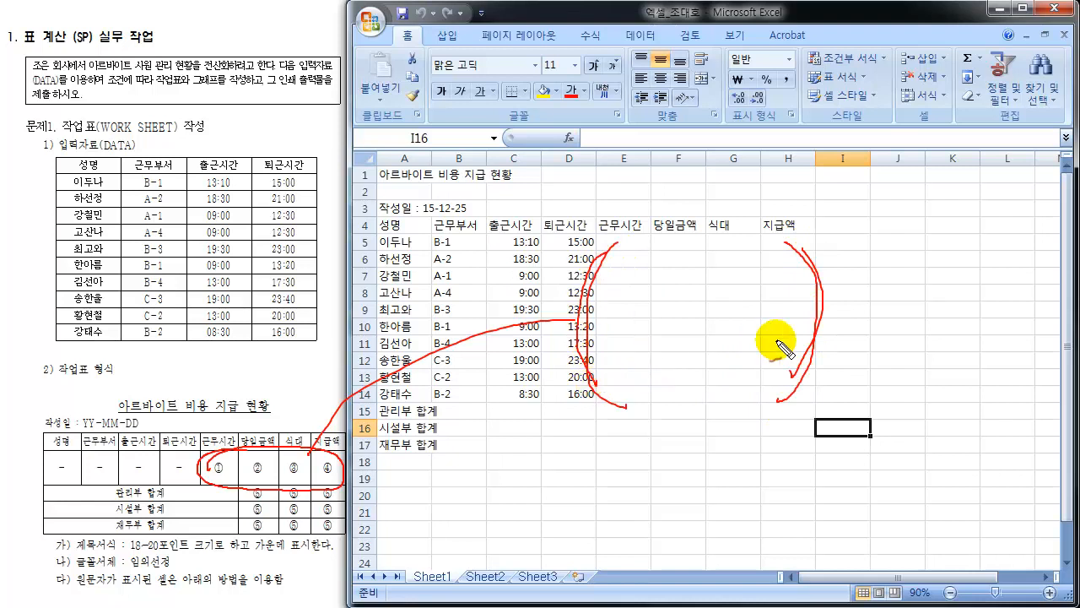
mouse_move(827, 305)
mouse_down()
mouse_move(878, 307)
mouse_move(888, 338)
mouse_up()
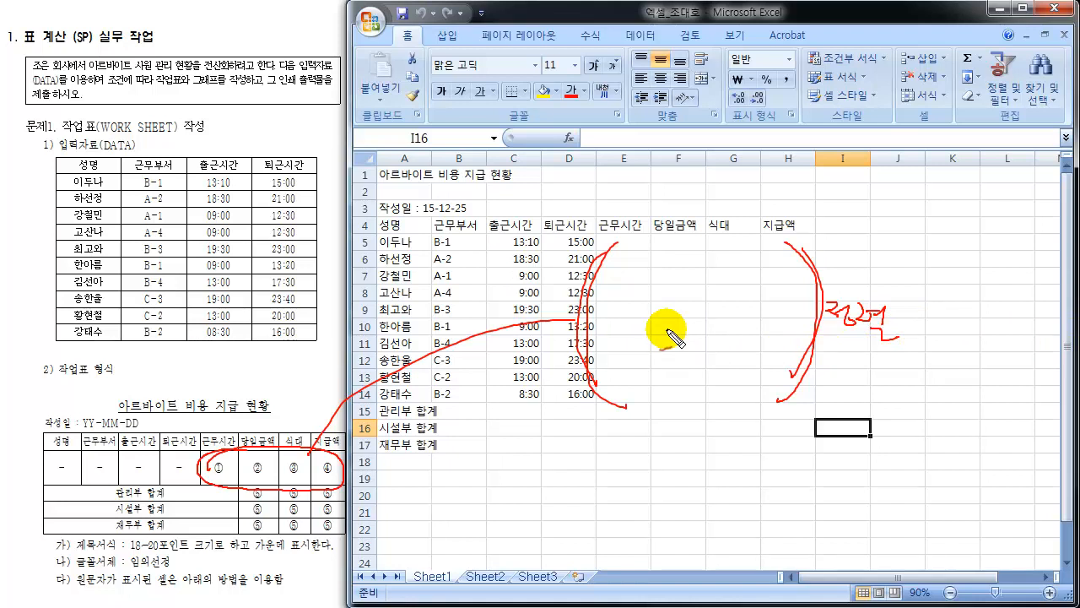
key(Escape)
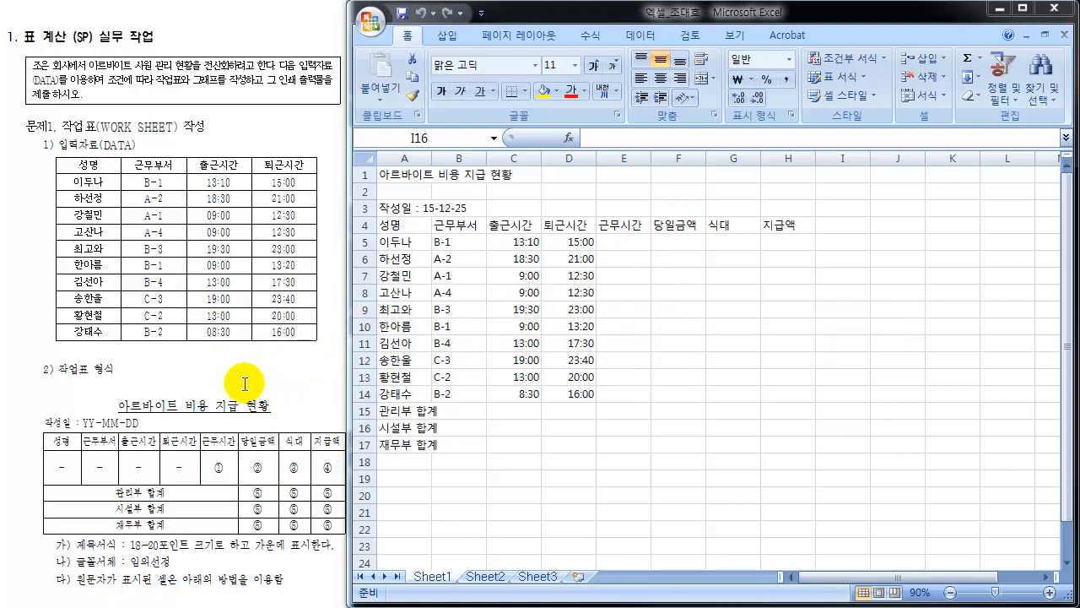
Examine the calculation rules ① to ⑤ and the sorting conditions on the exam sheet's second page.
scroll(127, 380, down, 4)
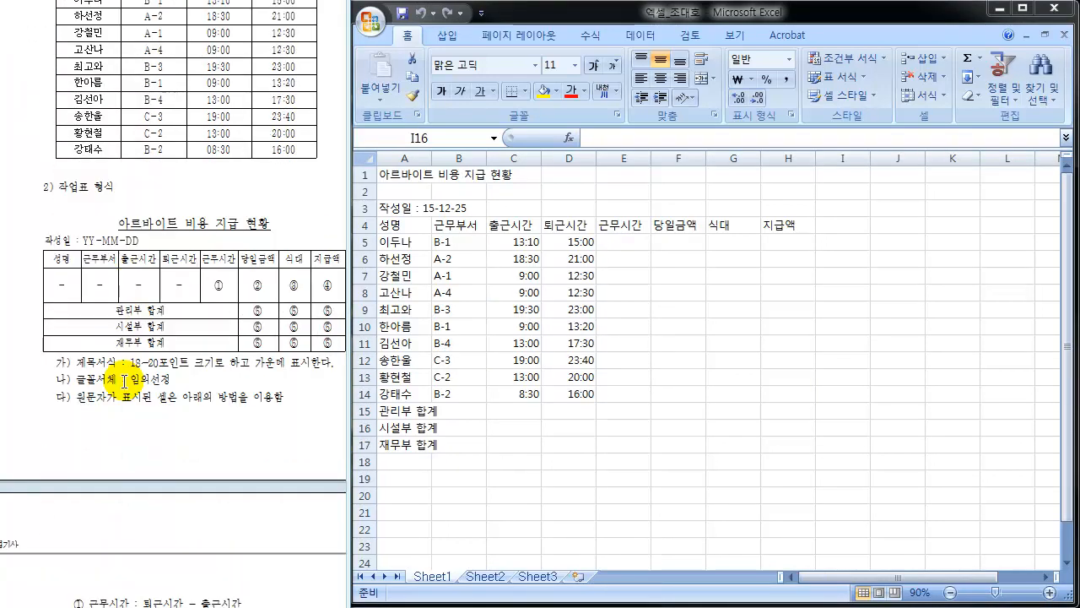
scroll(124, 382, down, 9)
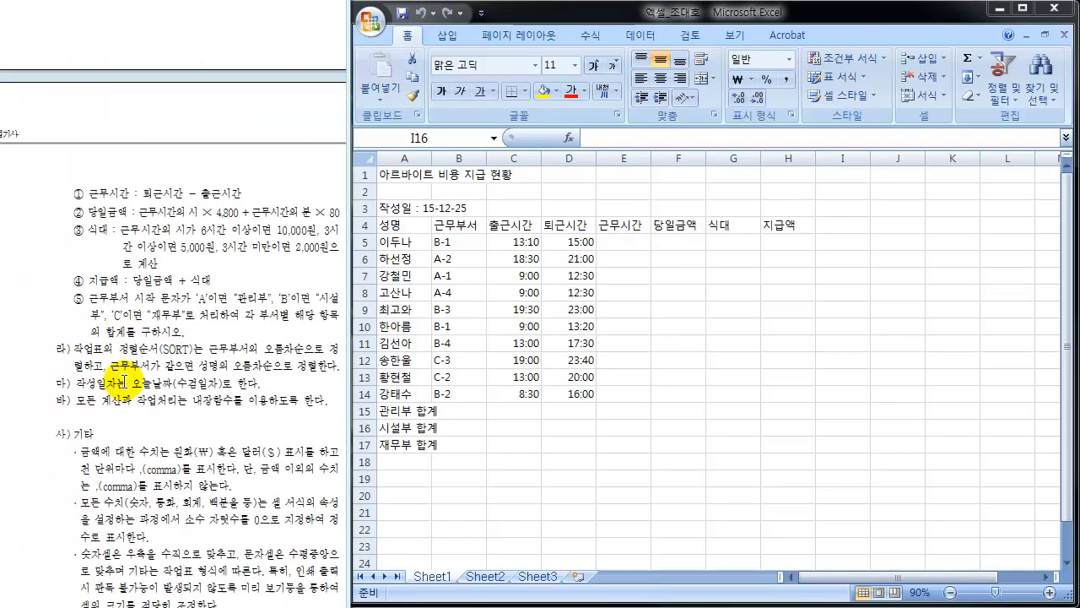
scroll(124, 381, down, 1)
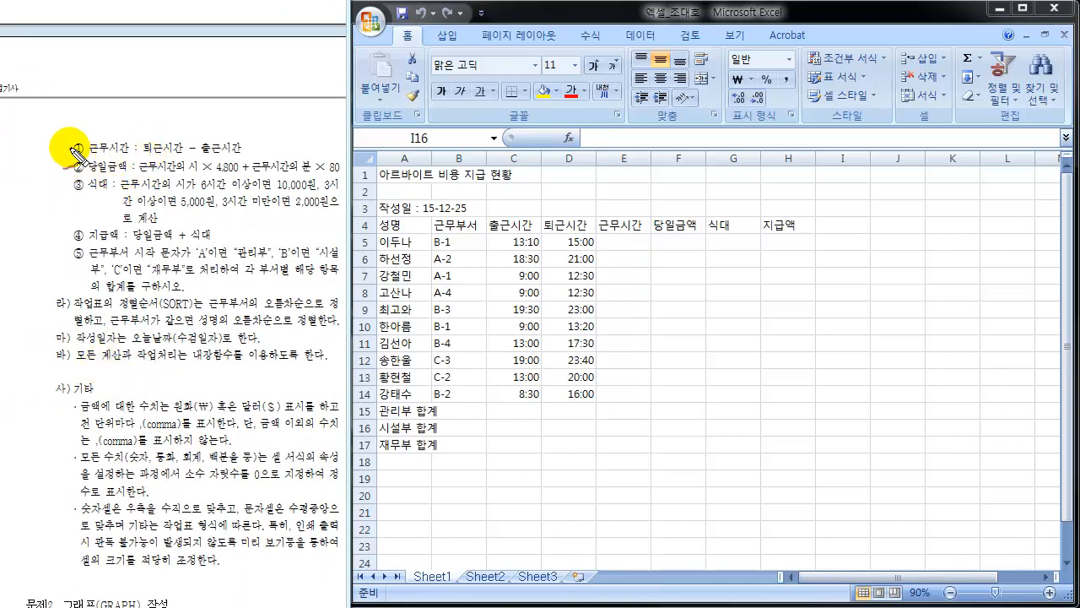
drag(72, 145, 80, 253)
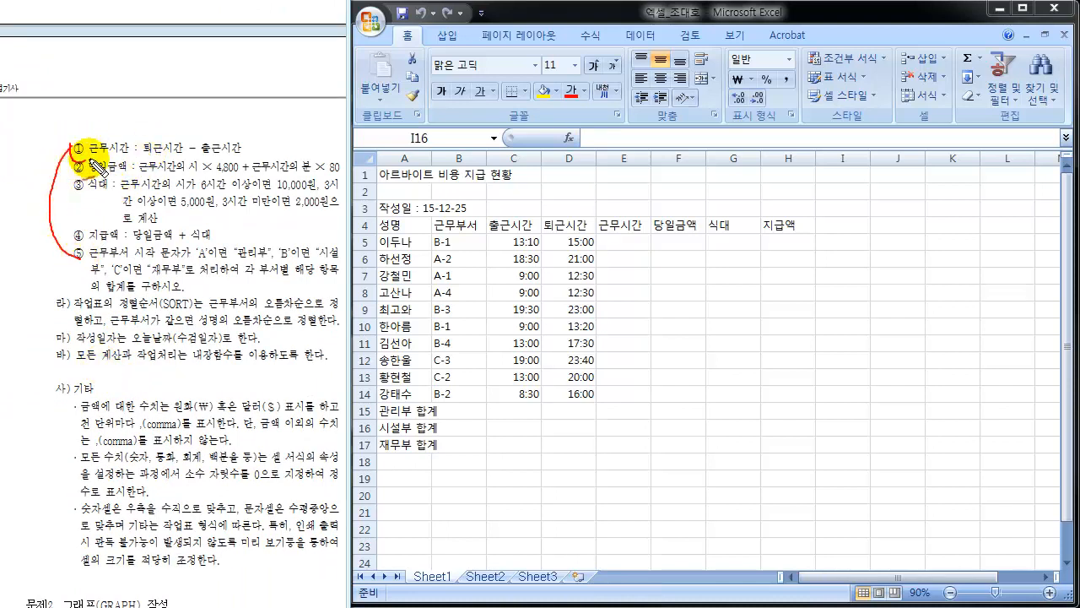
mouse_move(90, 160)
mouse_down()
mouse_move(78, 159)
mouse_move(132, 155)
mouse_move(74, 159)
mouse_move(84, 175)
mouse_move(133, 174)
mouse_up()
mouse_move(78, 176)
mouse_down()
mouse_move(70, 193)
mouse_move(121, 198)
mouse_up()
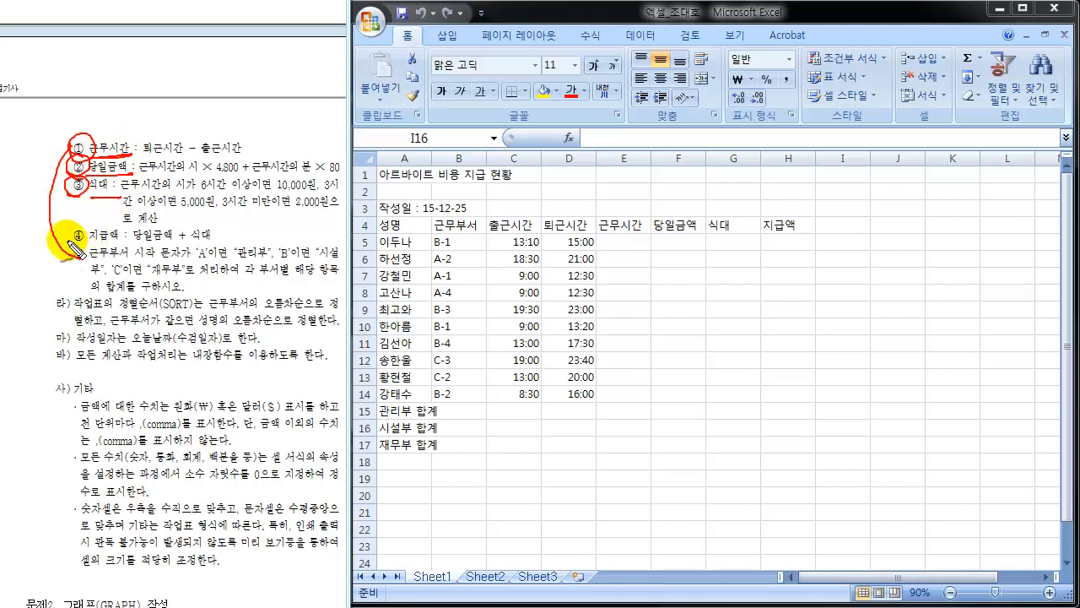
mouse_move(71, 229)
mouse_down()
mouse_move(73, 241)
mouse_move(135, 238)
mouse_up()
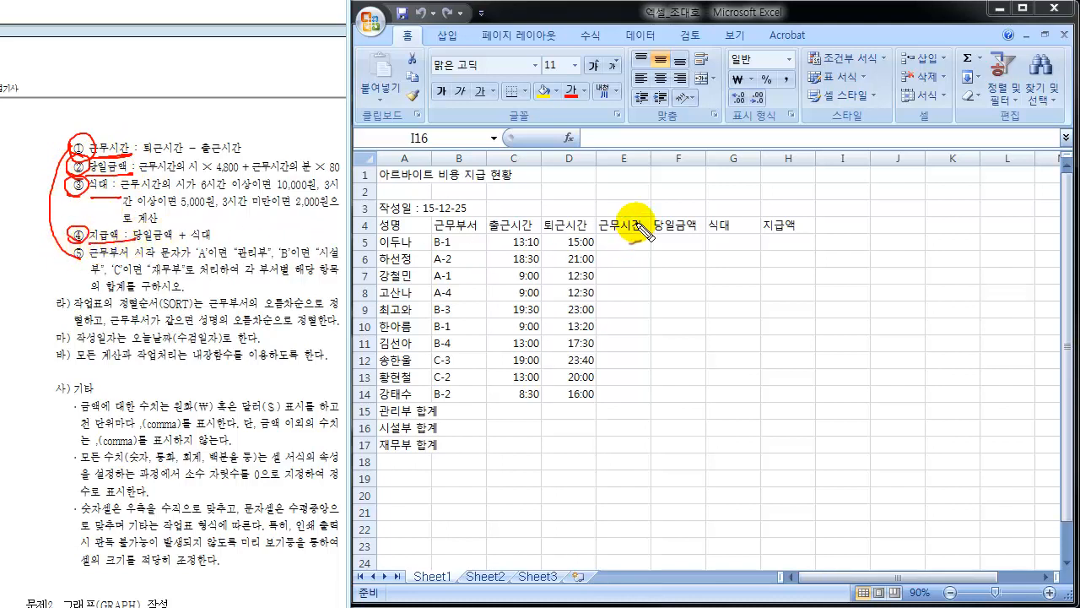
mouse_move(641, 228)
mouse_down()
mouse_move(751, 239)
mouse_move(714, 211)
mouse_move(778, 206)
mouse_move(763, 225)
mouse_move(782, 218)
mouse_move(624, 251)
mouse_up()
mouse_move(623, 237)
mouse_down()
mouse_move(617, 249)
mouse_move(621, 236)
mouse_up()
drag(621, 254, 641, 255)
mouse_move(789, 260)
mouse_down()
mouse_move(801, 257)
mouse_move(768, 242)
mouse_move(796, 241)
mouse_move(835, 295)
mouse_move(802, 385)
mouse_up()
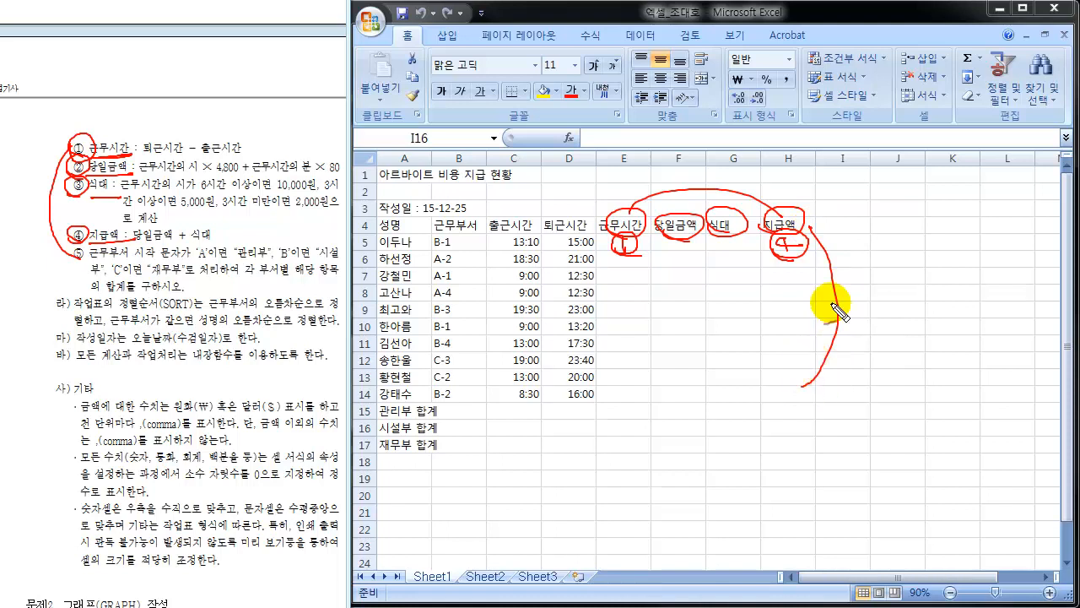
mouse_move(70, 246)
mouse_down()
mouse_move(92, 256)
mouse_move(75, 267)
mouse_move(92, 244)
mouse_move(67, 278)
mouse_move(89, 292)
mouse_up()
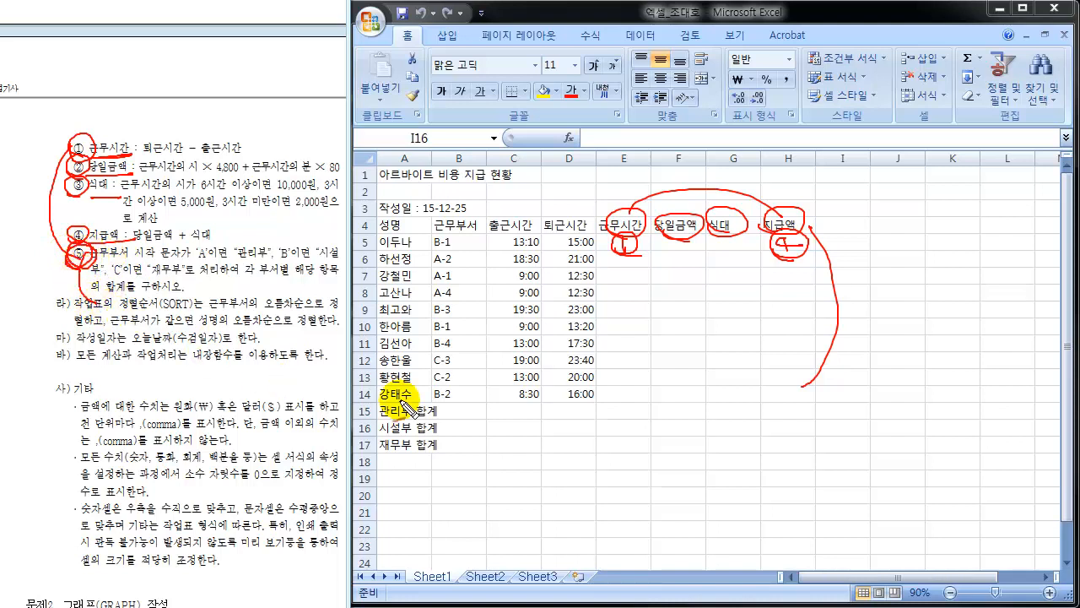
mouse_move(395, 414)
mouse_down()
mouse_move(384, 460)
mouse_move(397, 465)
mouse_up()
mouse_move(445, 405)
mouse_down()
mouse_move(462, 453)
mouse_move(441, 462)
mouse_up()
mouse_move(579, 432)
mouse_down()
mouse_move(802, 437)
mouse_move(652, 398)
mouse_move(647, 466)
mouse_up()
click(731, 407)
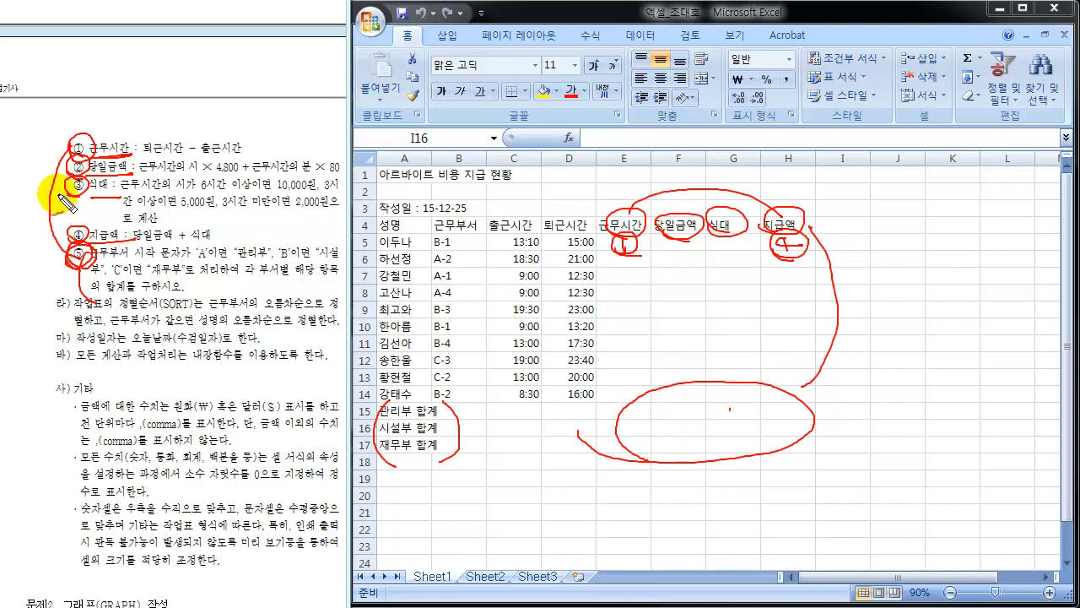
mouse_move(64, 144)
mouse_down()
mouse_move(53, 224)
mouse_move(67, 241)
mouse_up()
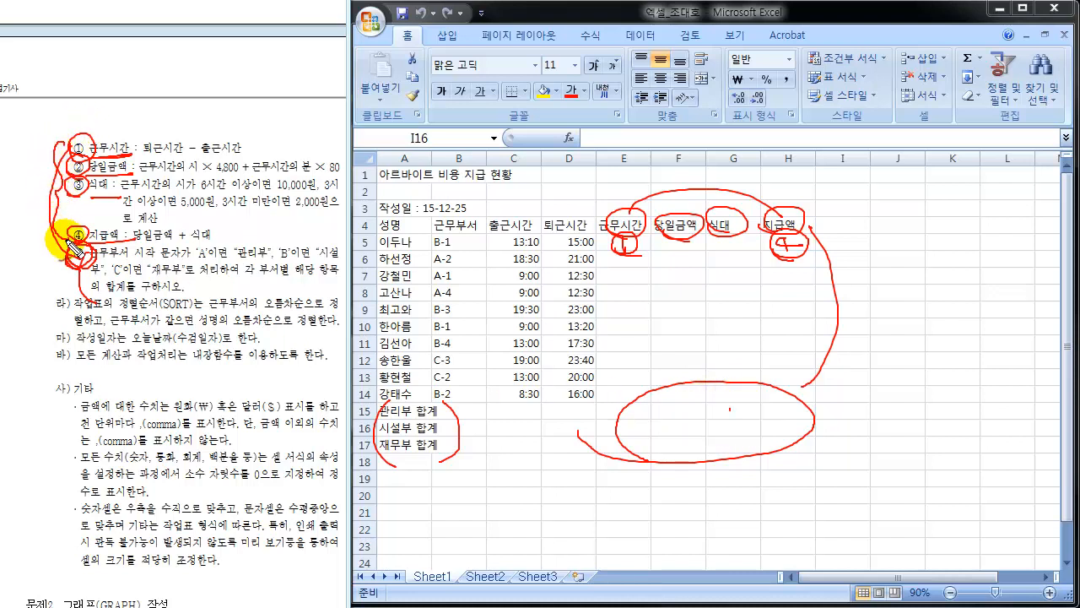
mouse_move(114, 142)
mouse_down()
mouse_move(133, 205)
mouse_move(121, 244)
mouse_up()
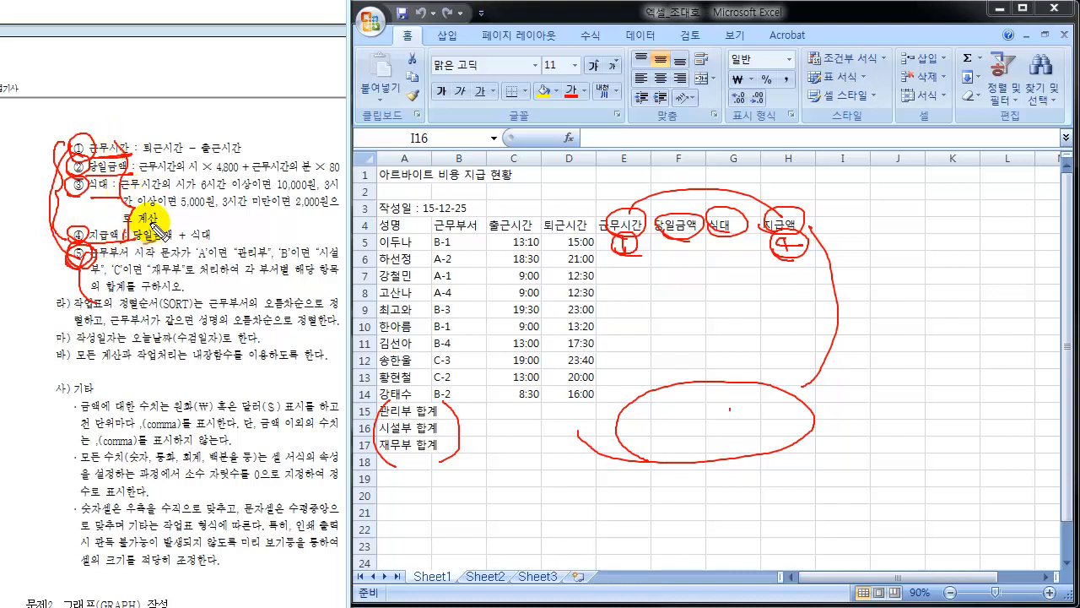
key(Escape)
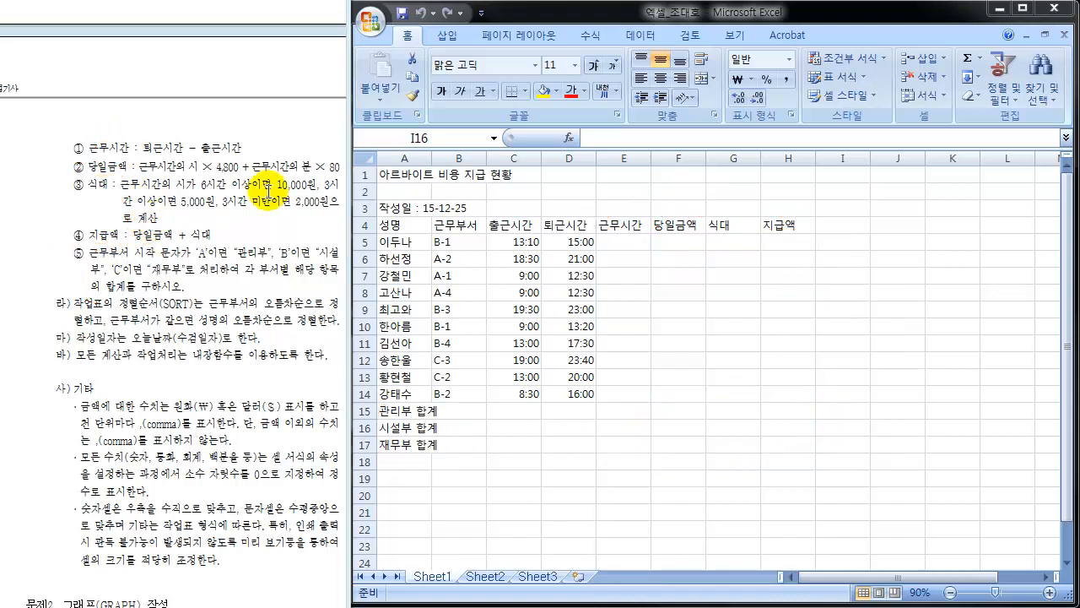
Enter the formula =D5-C5 in cell E5 to calculate the first worker's 근무시간.
click(616, 244)
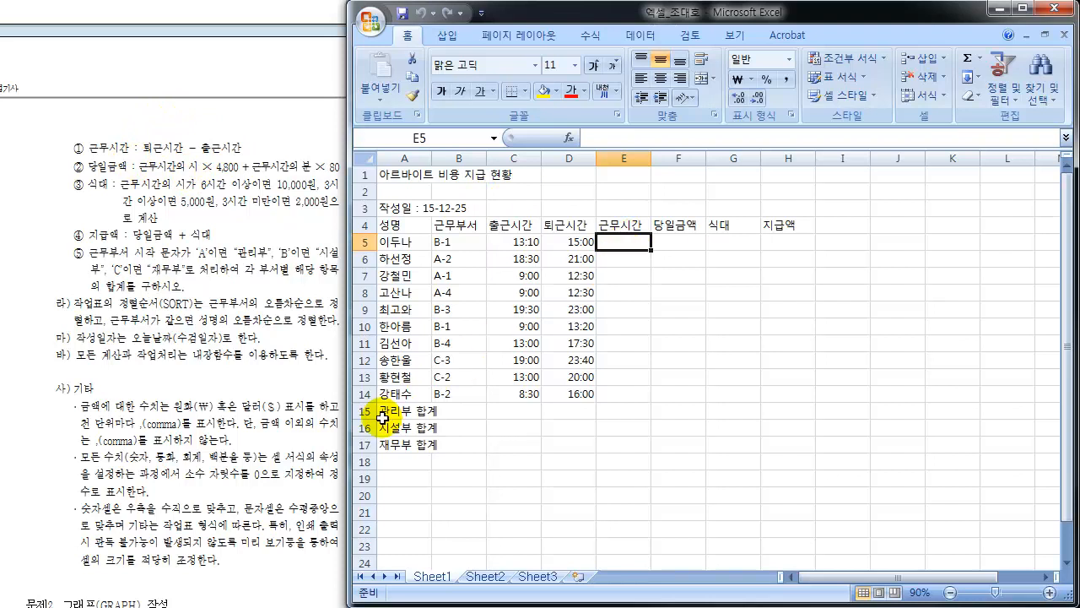
text(=)
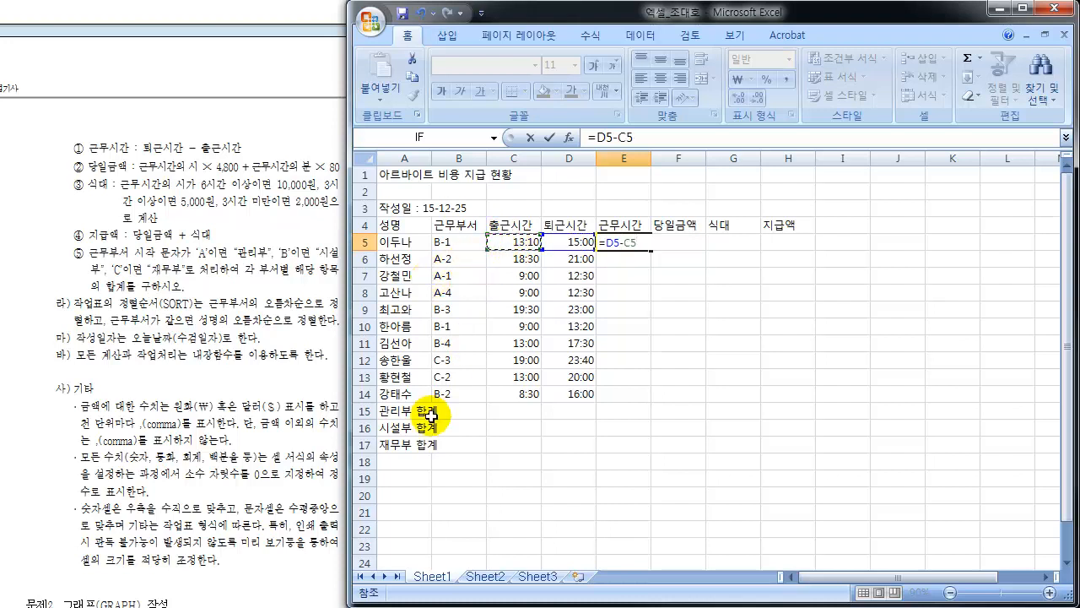
key(Return)
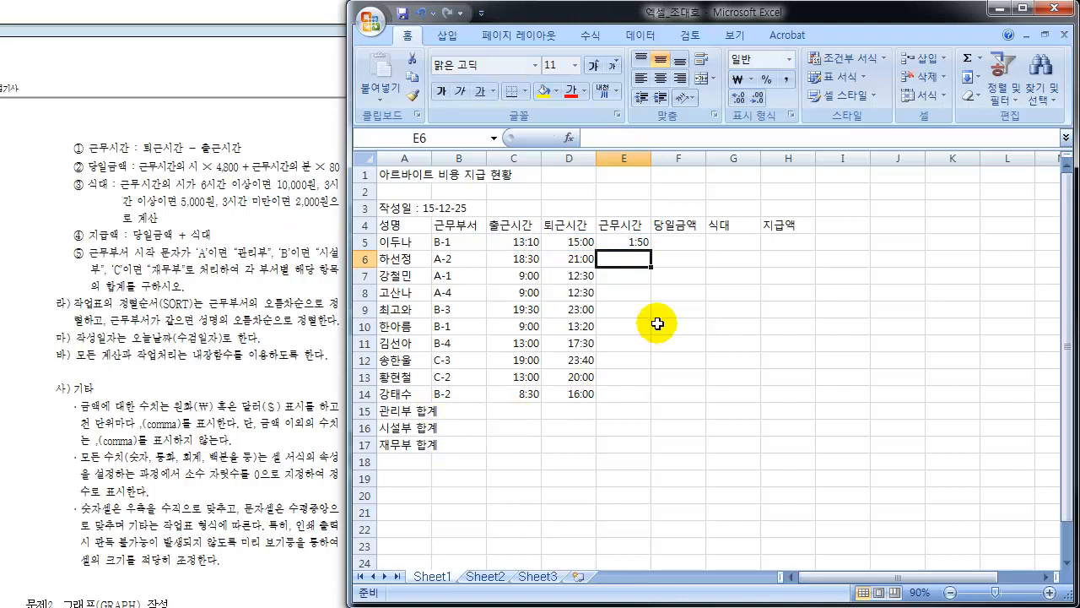
Review the 근무시간 formula in E5 against the 출근시간 and 퇴근시간 values in the first rows.
click(631, 241)
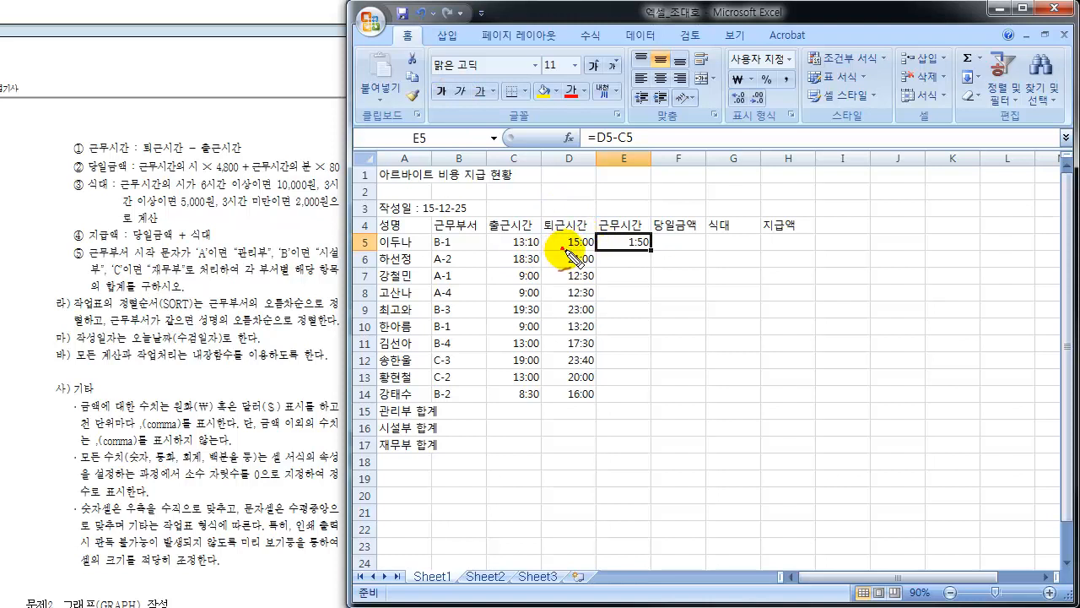
mouse_move(563, 249)
mouse_down()
mouse_move(592, 240)
mouse_move(525, 253)
mouse_move(544, 235)
mouse_move(509, 248)
mouse_move(574, 214)
mouse_move(585, 233)
mouse_move(564, 239)
mouse_up()
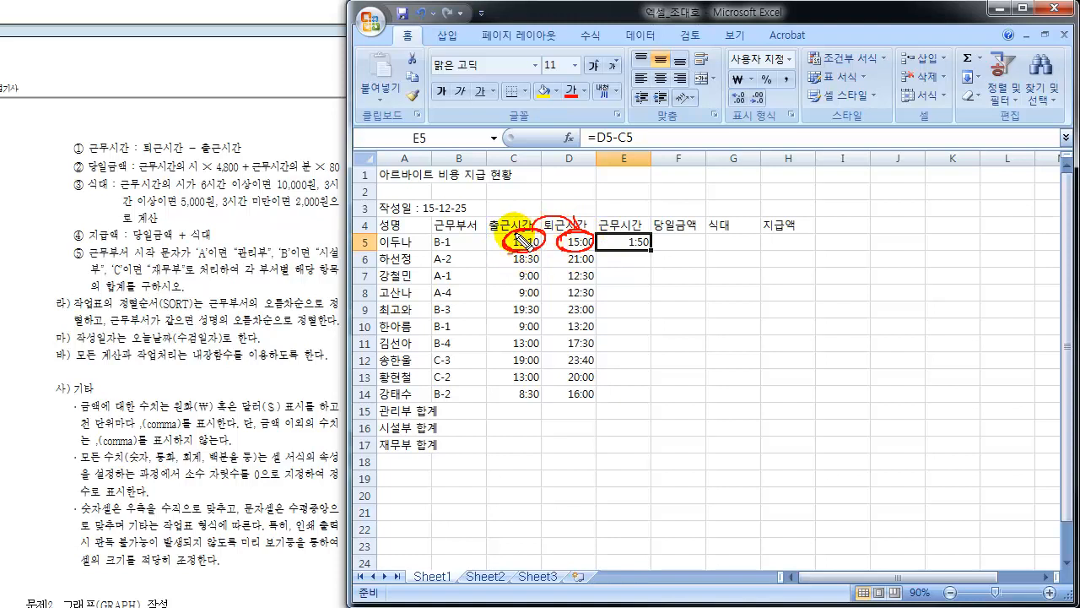
mouse_move(623, 246)
mouse_down()
mouse_move(653, 248)
mouse_move(640, 229)
mouse_move(623, 243)
mouse_move(650, 247)
mouse_move(623, 237)
mouse_up()
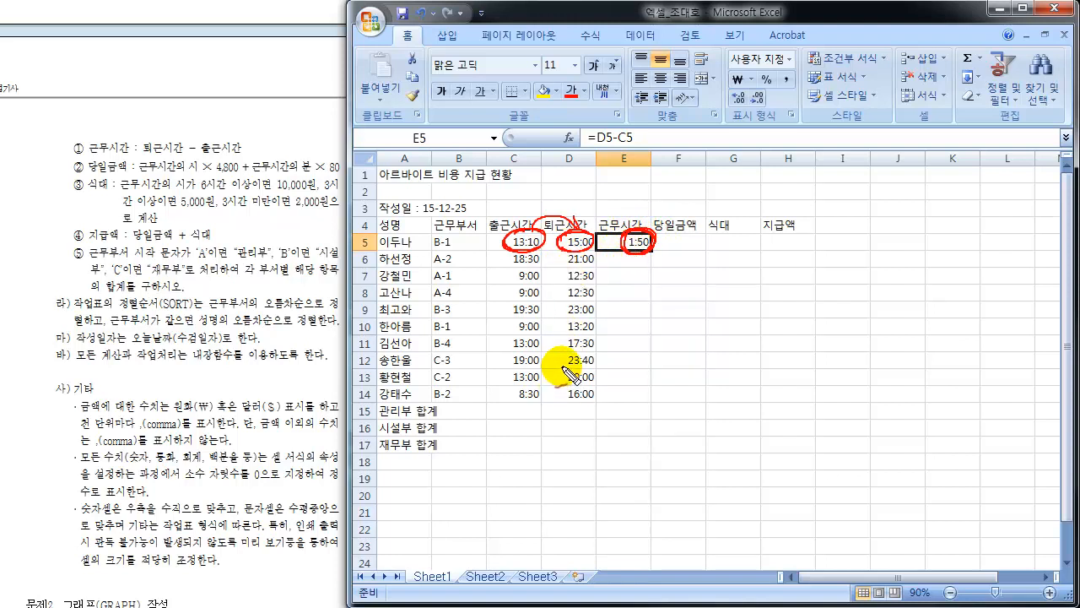
mouse_move(577, 259)
mouse_down()
mouse_move(582, 272)
mouse_move(541, 253)
mouse_move(519, 270)
mouse_move(532, 250)
mouse_up()
mouse_move(561, 284)
mouse_down()
mouse_move(591, 268)
mouse_move(561, 279)
mouse_move(519, 269)
mouse_move(518, 289)
mouse_up()
mouse_move(646, 230)
mouse_down()
mouse_move(621, 246)
mouse_move(663, 242)
mouse_move(635, 231)
mouse_move(685, 173)
mouse_move(659, 150)
mouse_up()
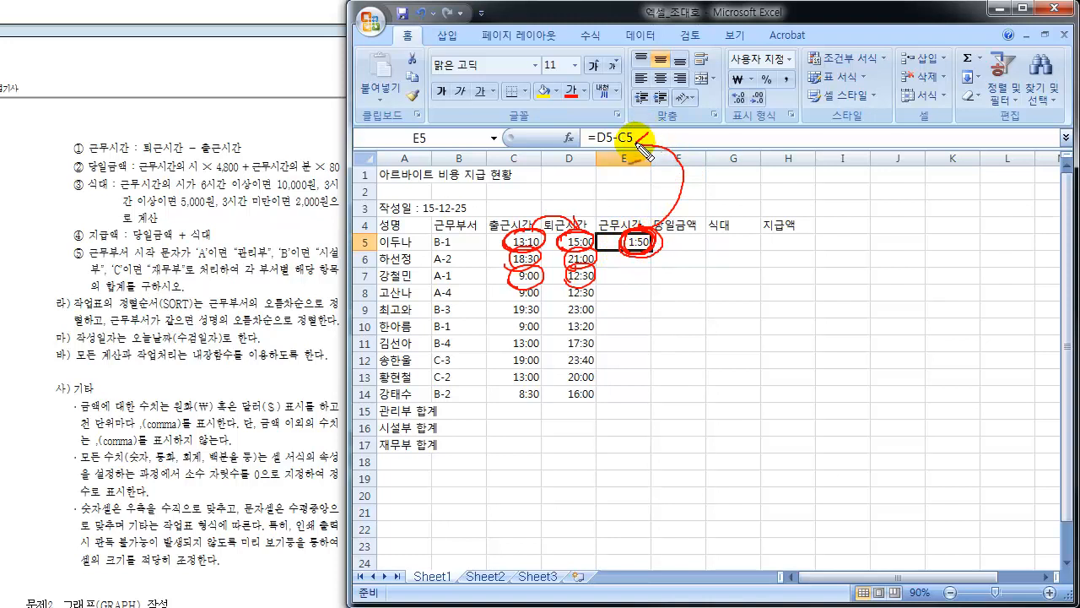
mouse_move(572, 130)
mouse_down()
mouse_move(570, 152)
mouse_move(772, 150)
mouse_move(793, 131)
mouse_move(574, 129)
mouse_up()
mouse_move(802, 135)
mouse_down()
mouse_move(811, 126)
mouse_move(835, 143)
mouse_move(891, 134)
mouse_up()
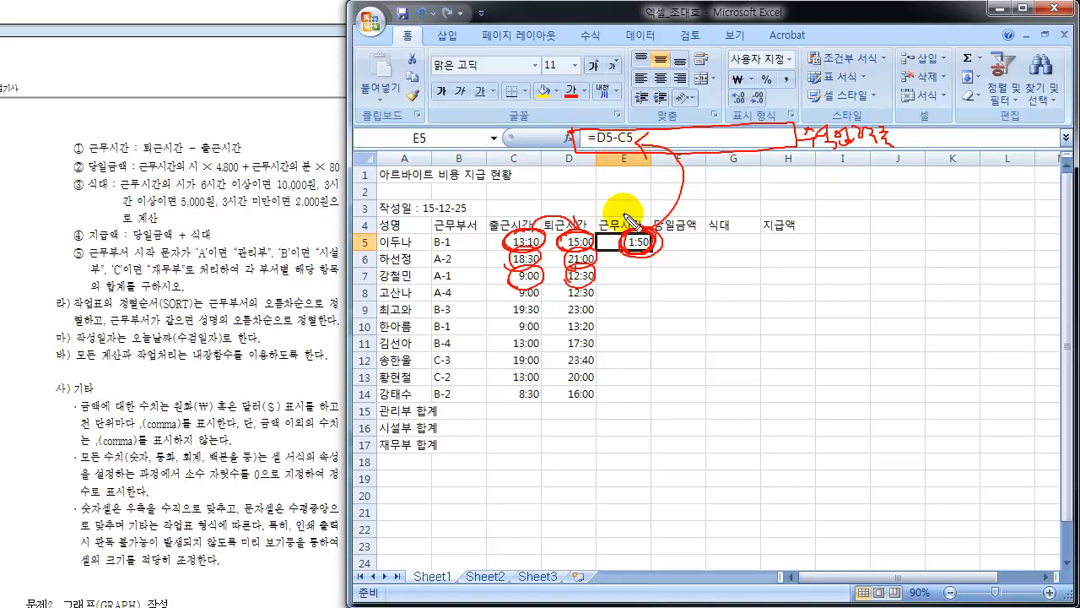
mouse_move(633, 238)
mouse_down()
mouse_move(647, 272)
mouse_move(650, 393)
mouse_move(671, 393)
mouse_up()
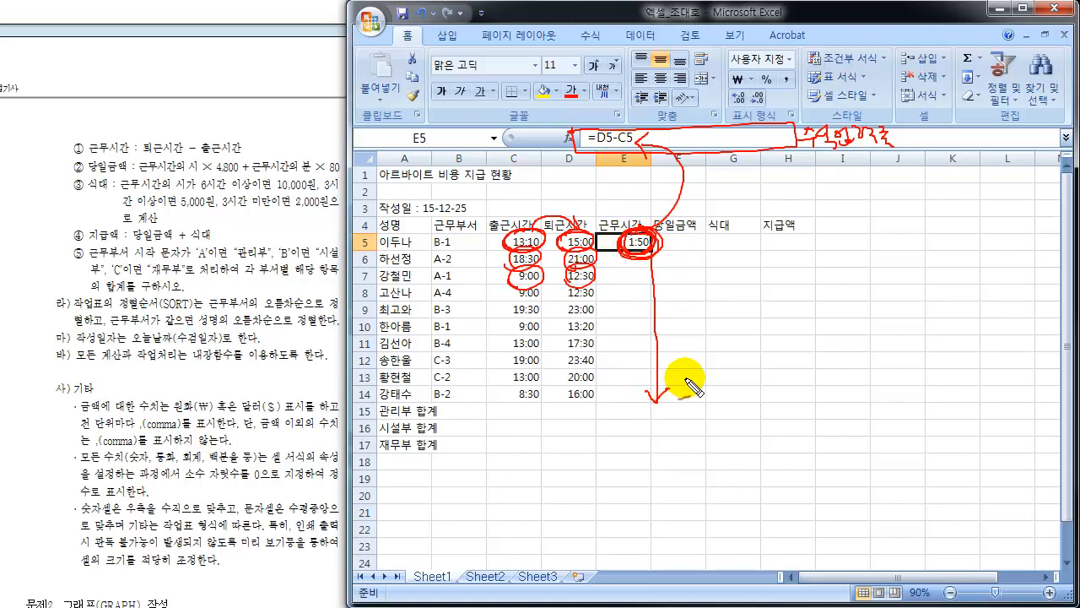
key(Escape)
Fill the 근무시간 formula from E5 down through E14.
click(632, 238)
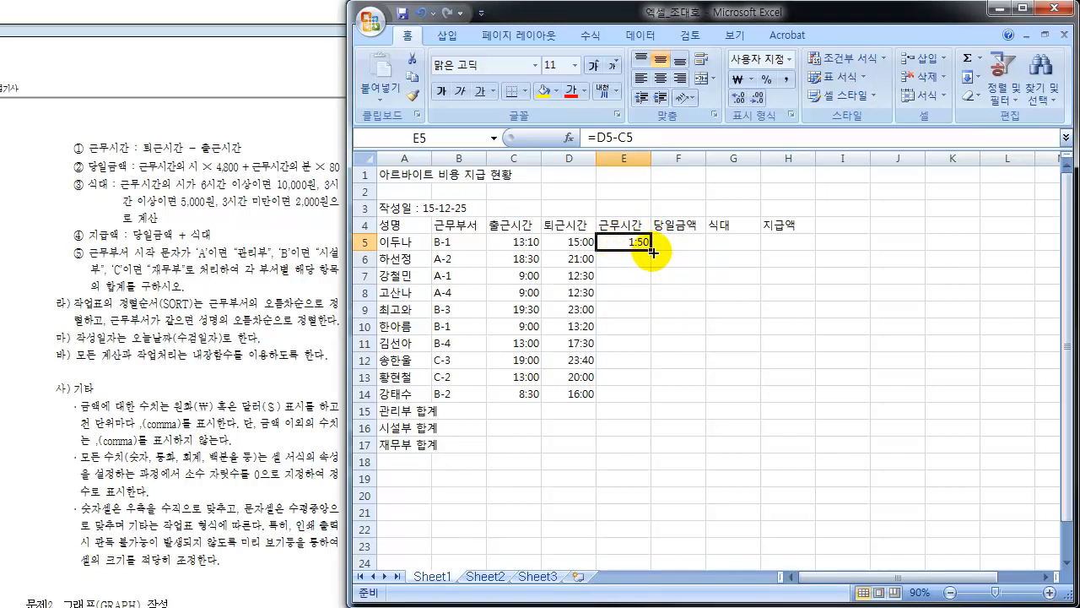
drag(653, 252, 647, 406)
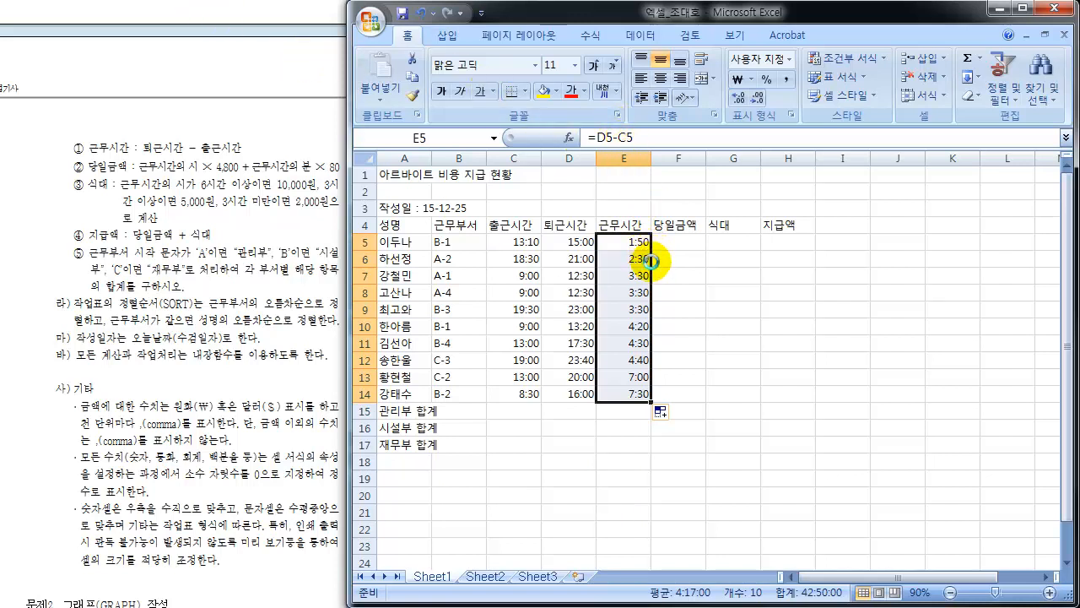
Examine how the copied 근무시간 formula's relative references shift from row 5 to row 6.
mouse_move(620, 244)
mouse_down()
mouse_move(633, 251)
mouse_move(648, 230)
mouse_move(624, 245)
mouse_move(657, 156)
mouse_move(645, 136)
mouse_move(656, 136)
mouse_up()
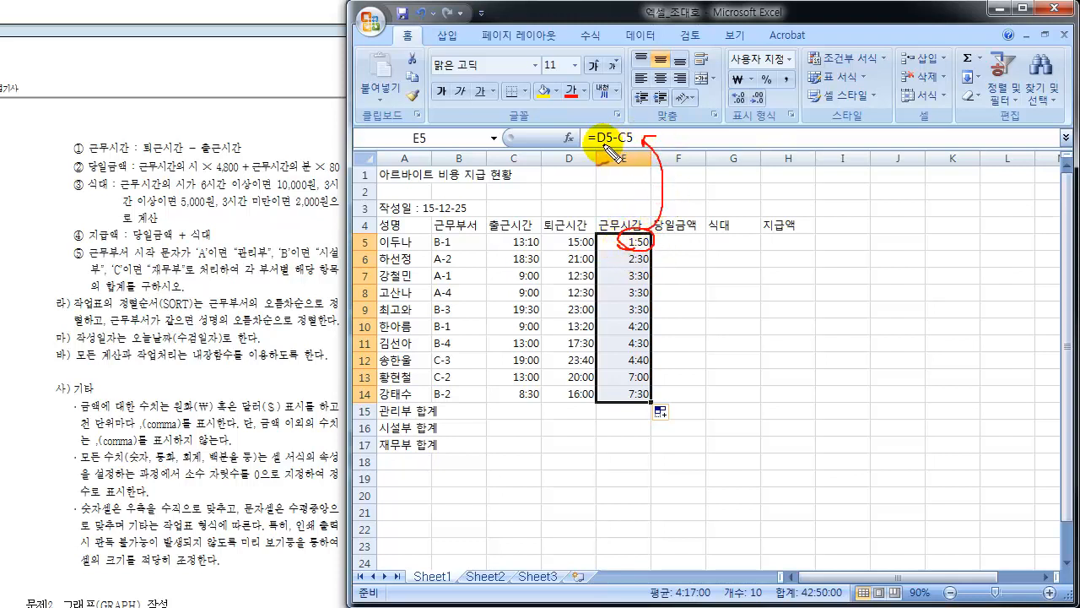
mouse_move(594, 146)
mouse_down()
mouse_move(640, 147)
mouse_move(582, 132)
mouse_move(591, 154)
mouse_up()
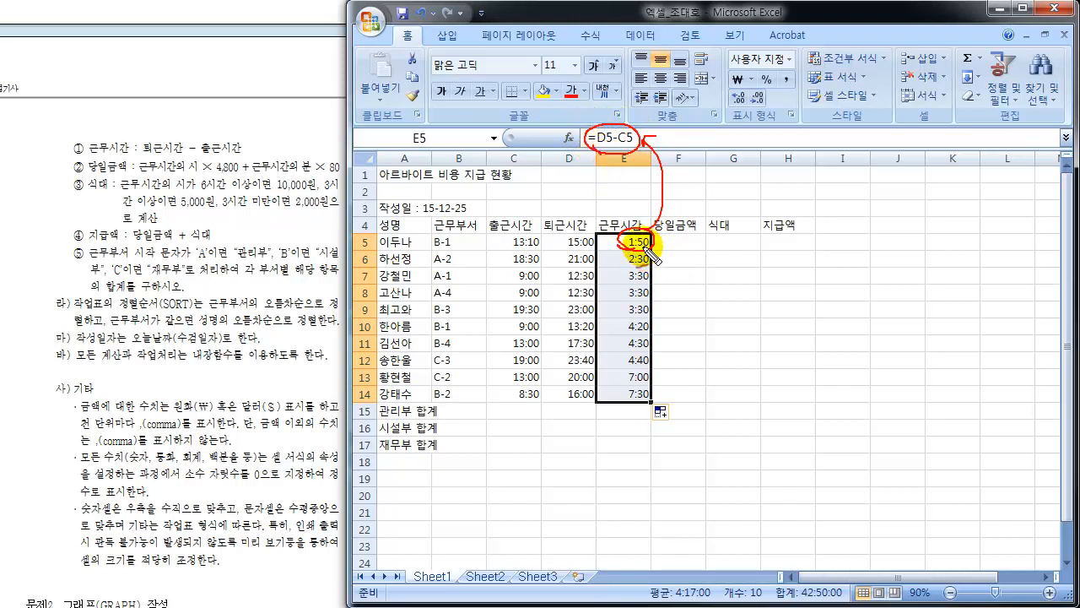
mouse_move(643, 246)
mouse_down()
mouse_move(661, 245)
mouse_move(663, 357)
mouse_move(676, 336)
mouse_up()
mouse_move(680, 234)
mouse_down()
mouse_move(680, 246)
mouse_move(643, 260)
mouse_move(654, 267)
mouse_up()
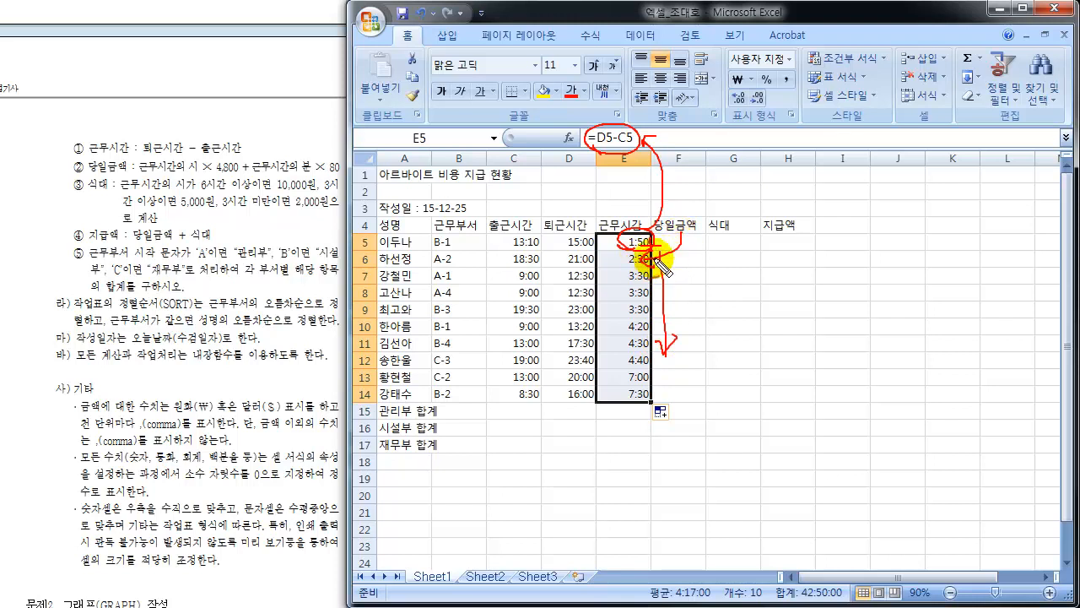
mouse_move(614, 156)
mouse_down()
mouse_move(622, 114)
mouse_move(611, 156)
mouse_up()
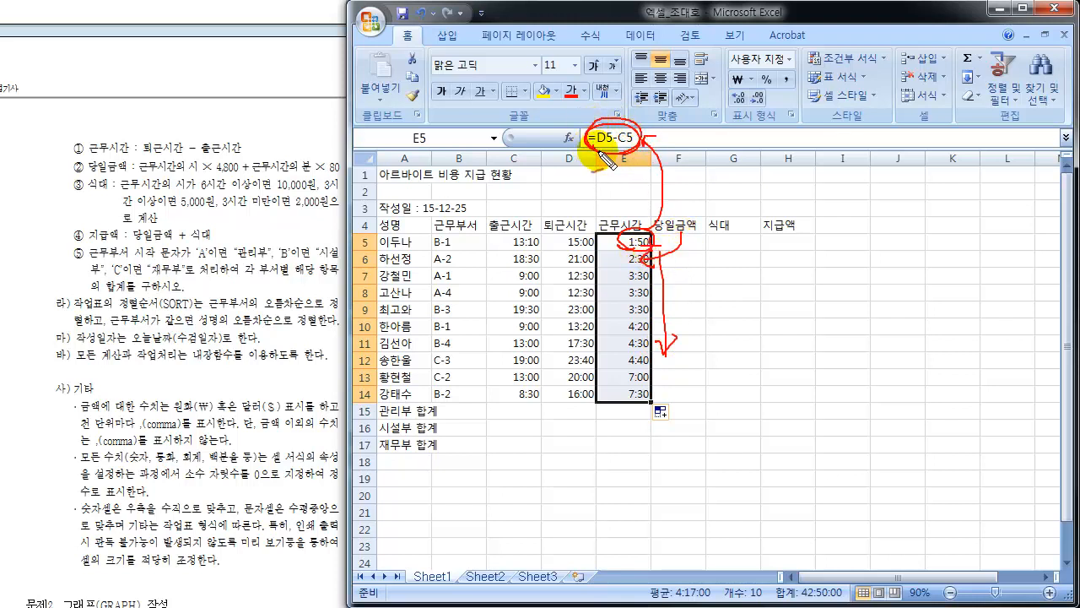
drag(677, 257, 691, 256)
drag(678, 261, 701, 269)
mouse_move(701, 255)
mouse_down()
mouse_move(711, 260)
mouse_move(703, 268)
mouse_up()
mouse_move(720, 253)
mouse_down()
mouse_move(717, 270)
mouse_move(757, 262)
mouse_move(781, 274)
mouse_move(771, 269)
mouse_up()
drag(746, 305, 755, 306)
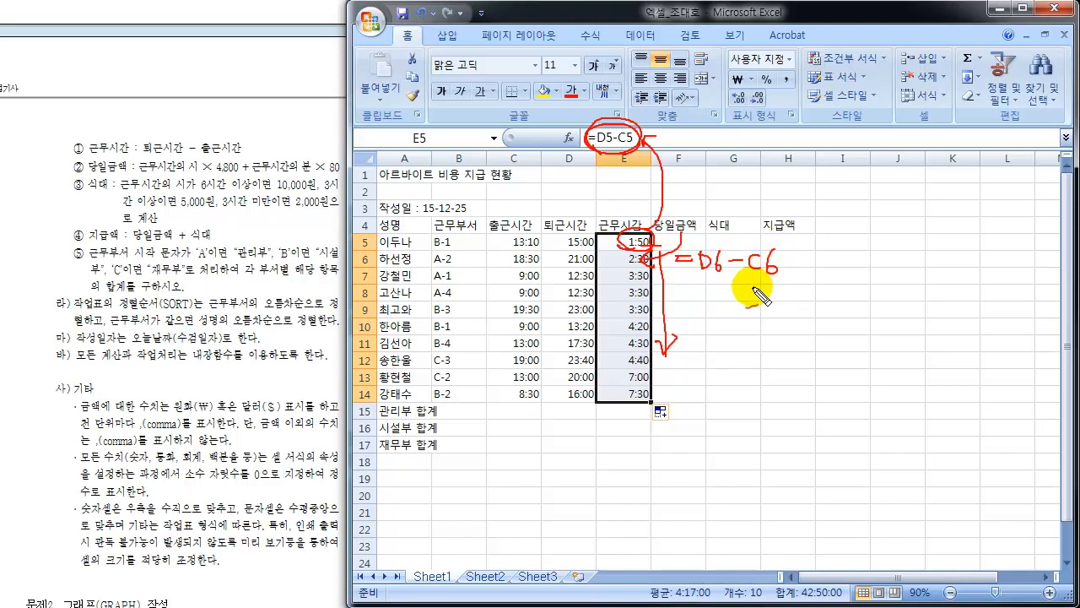
mouse_move(585, 248)
mouse_down()
mouse_move(592, 269)
mouse_move(560, 251)
mouse_move(514, 258)
mouse_move(526, 276)
mouse_up()
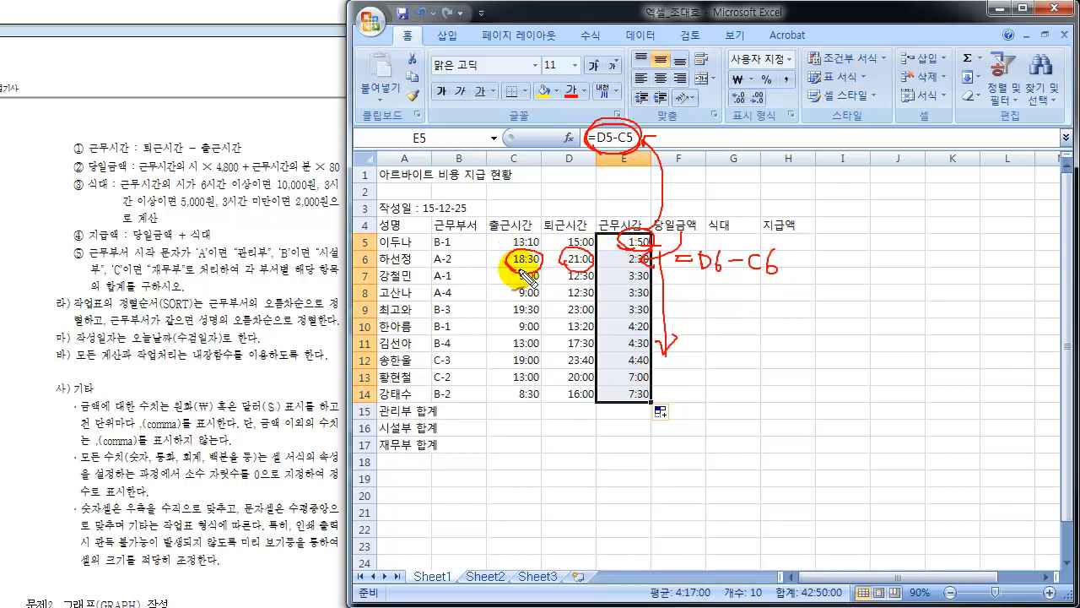
drag(523, 275, 557, 266)
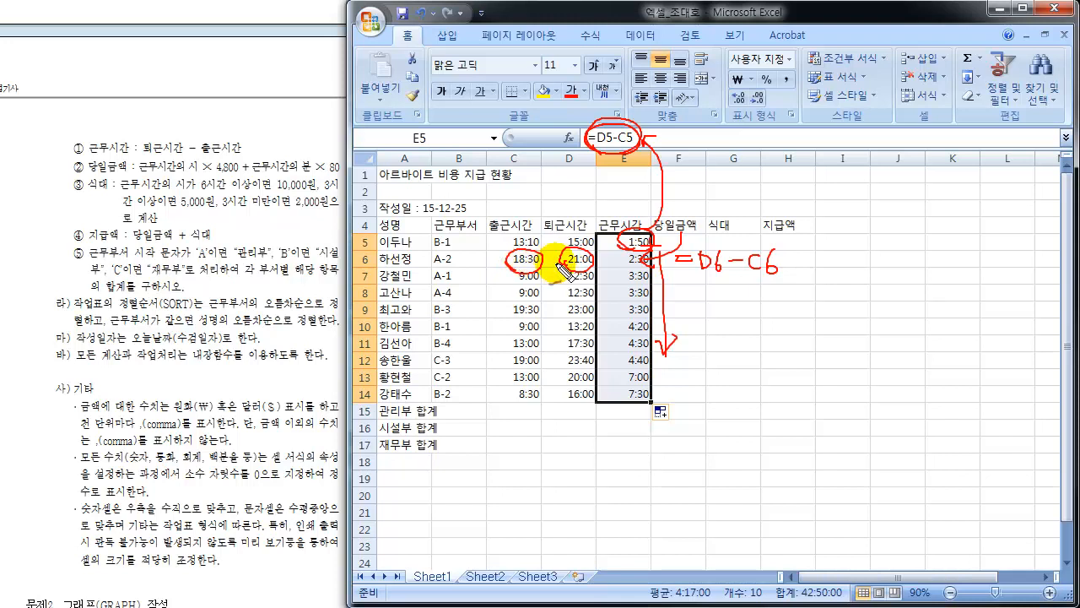
key(Escape)
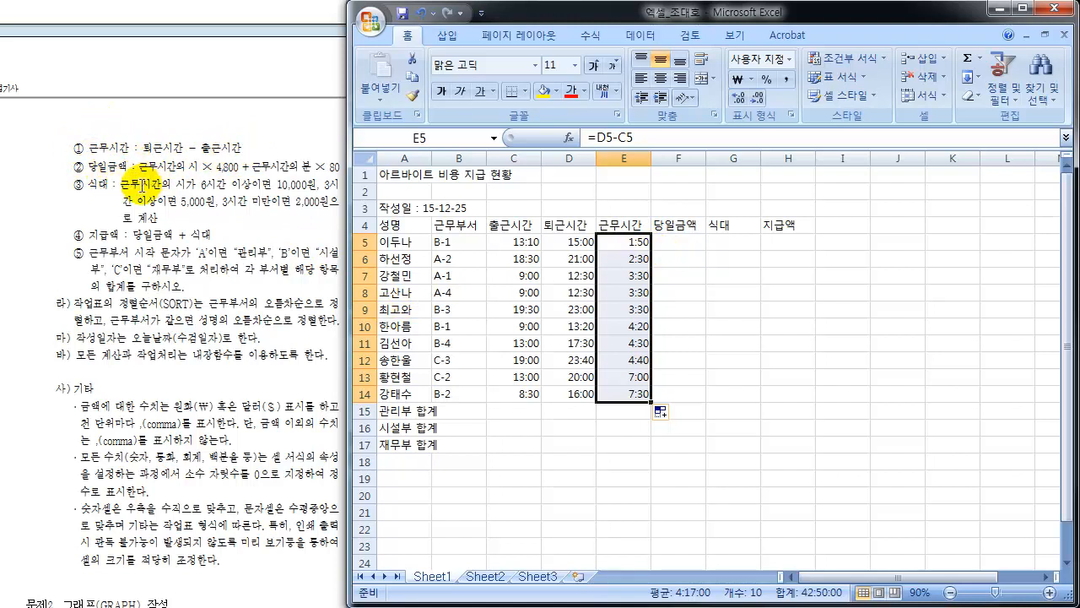
Select F5 and examine rule ② for 당일금액, matching the hours and minutes of E5 to the 4,800 and 80 multipliers.
click(677, 244)
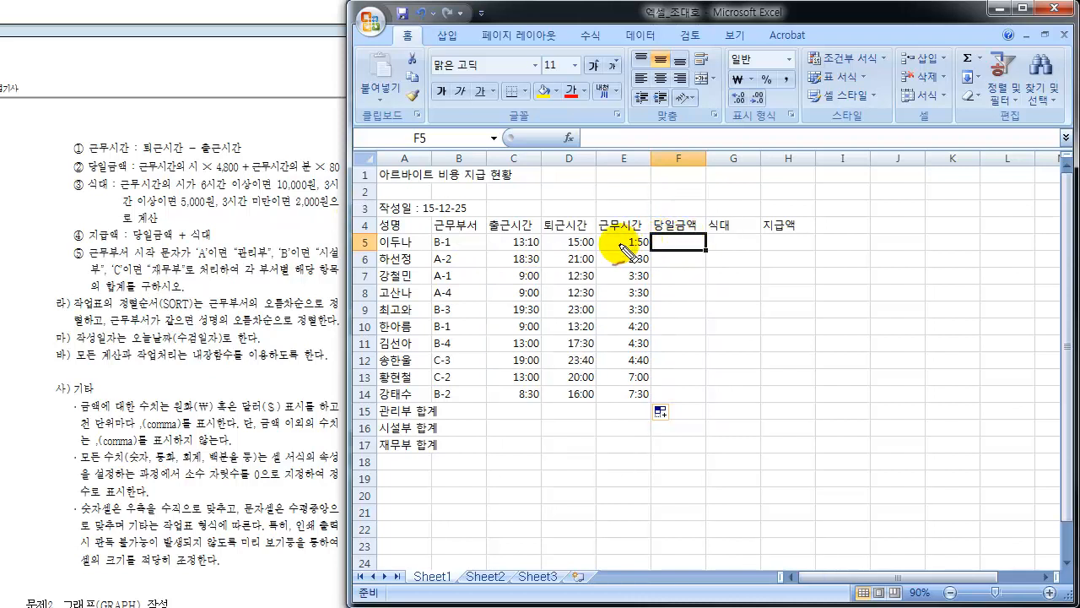
mouse_move(620, 243)
mouse_down()
mouse_move(637, 251)
mouse_move(647, 234)
mouse_move(622, 248)
mouse_move(641, 250)
mouse_move(697, 238)
mouse_move(666, 252)
mouse_up()
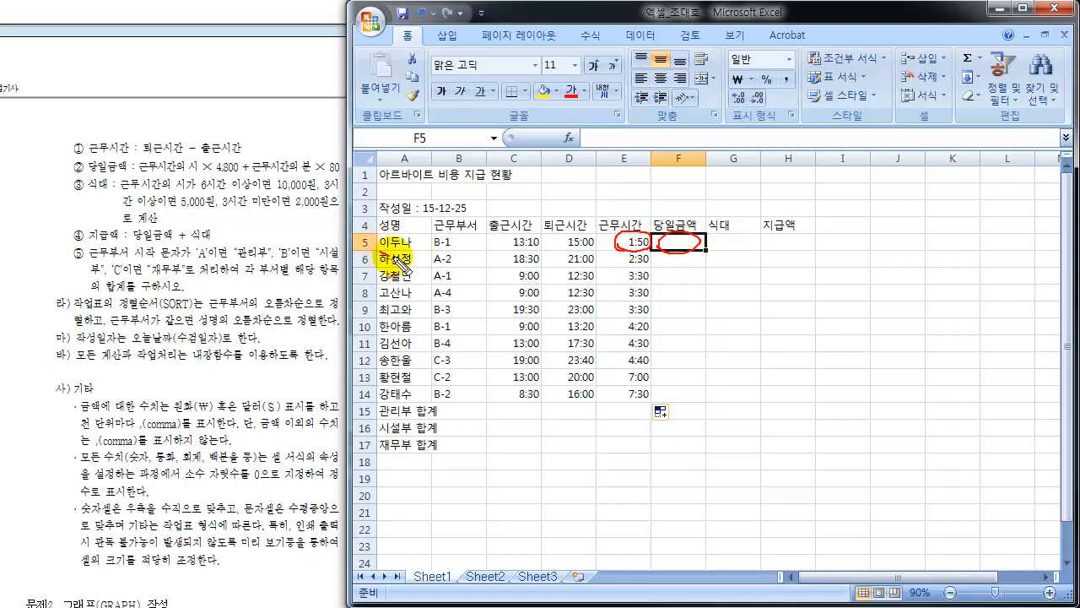
mouse_move(396, 258)
mouse_down()
mouse_move(387, 250)
mouse_move(408, 264)
mouse_up()
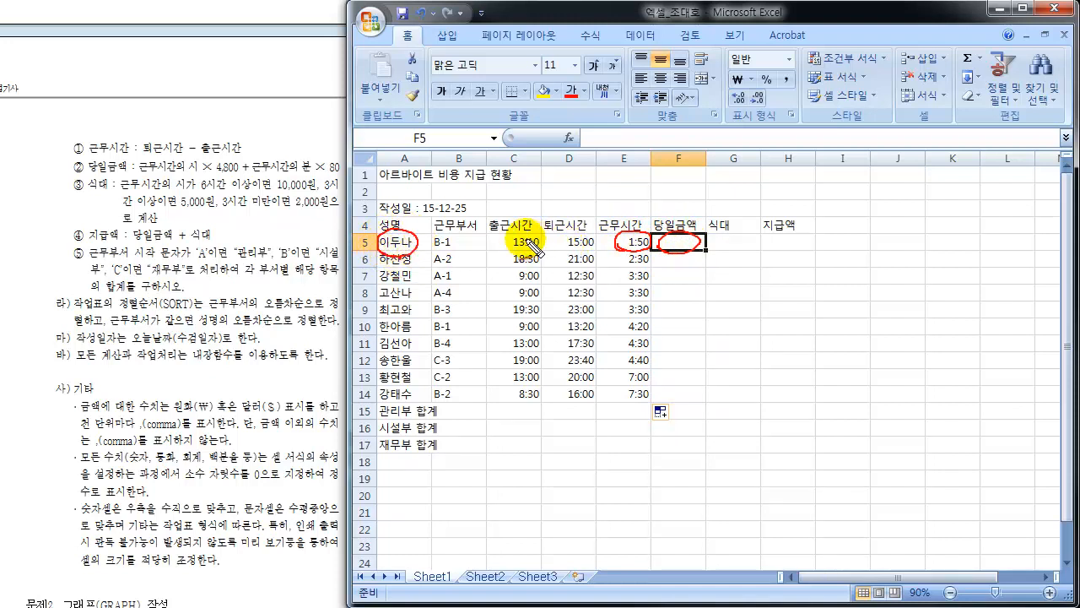
mouse_move(502, 235)
mouse_down()
mouse_move(541, 233)
mouse_move(533, 250)
mouse_move(512, 251)
mouse_move(595, 238)
mouse_move(583, 233)
mouse_move(567, 254)
mouse_move(639, 242)
mouse_move(616, 251)
mouse_up()
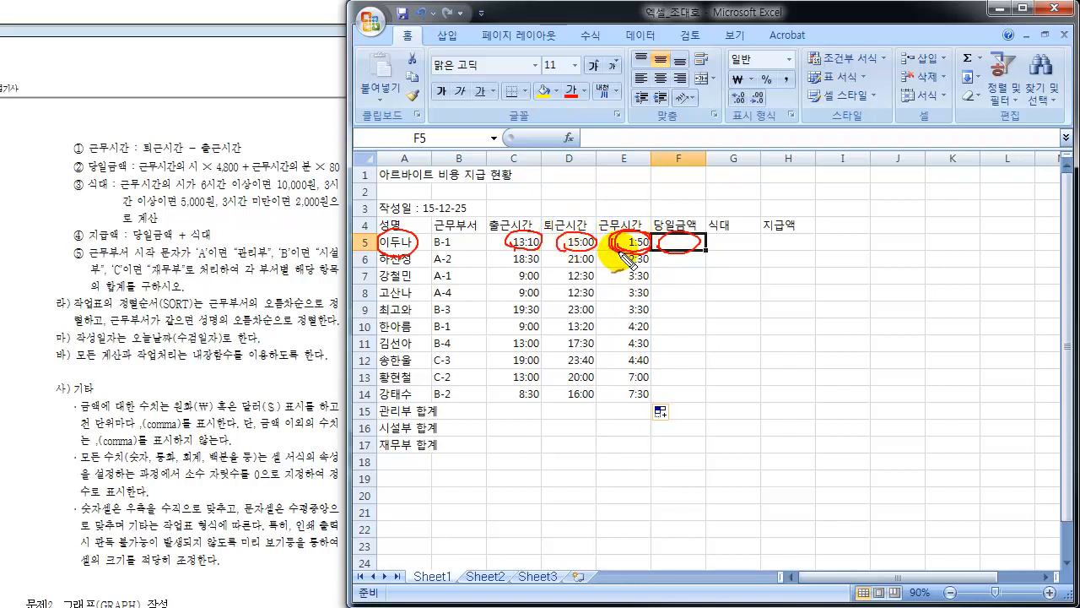
drag(671, 218, 669, 234)
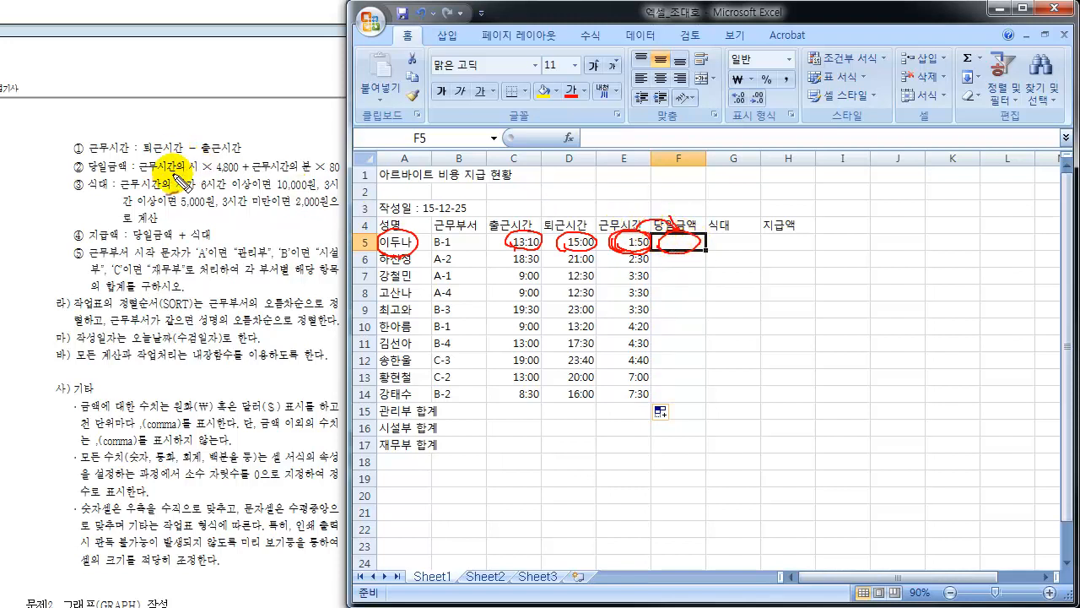
drag(140, 166, 202, 165)
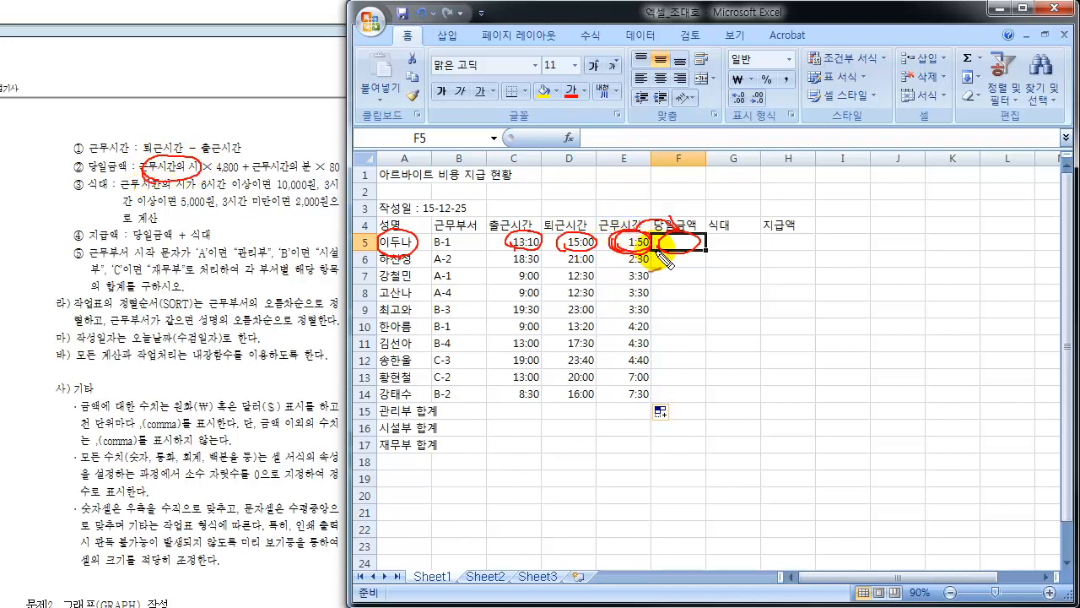
drag(171, 141, 174, 160)
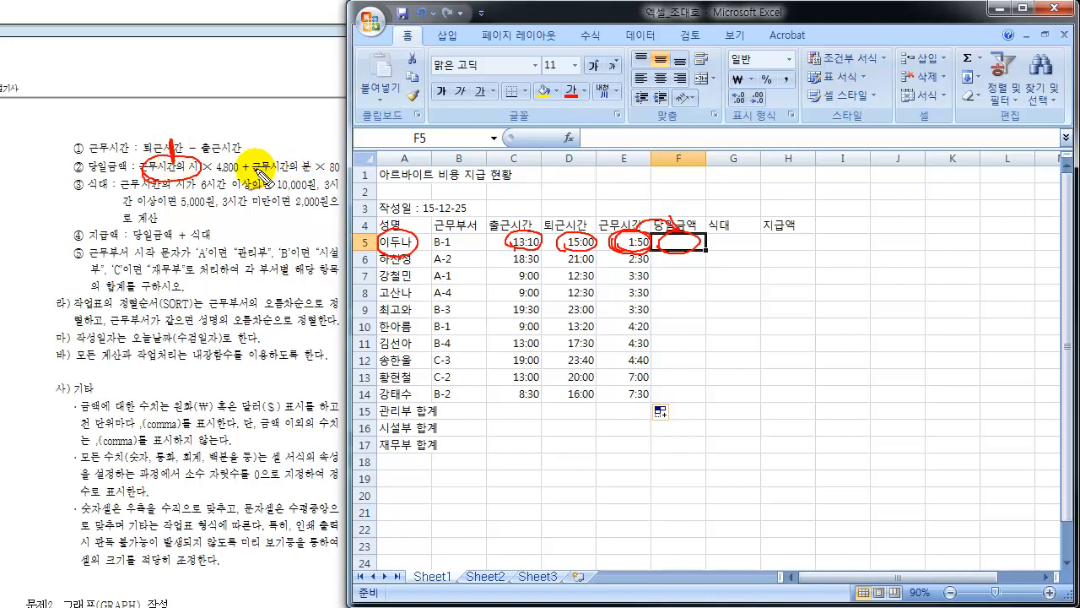
mouse_move(256, 168)
mouse_down()
mouse_move(308, 167)
mouse_move(263, 175)
mouse_move(280, 180)
mouse_move(275, 150)
mouse_move(289, 154)
mouse_move(295, 140)
mouse_move(301, 153)
mouse_up()
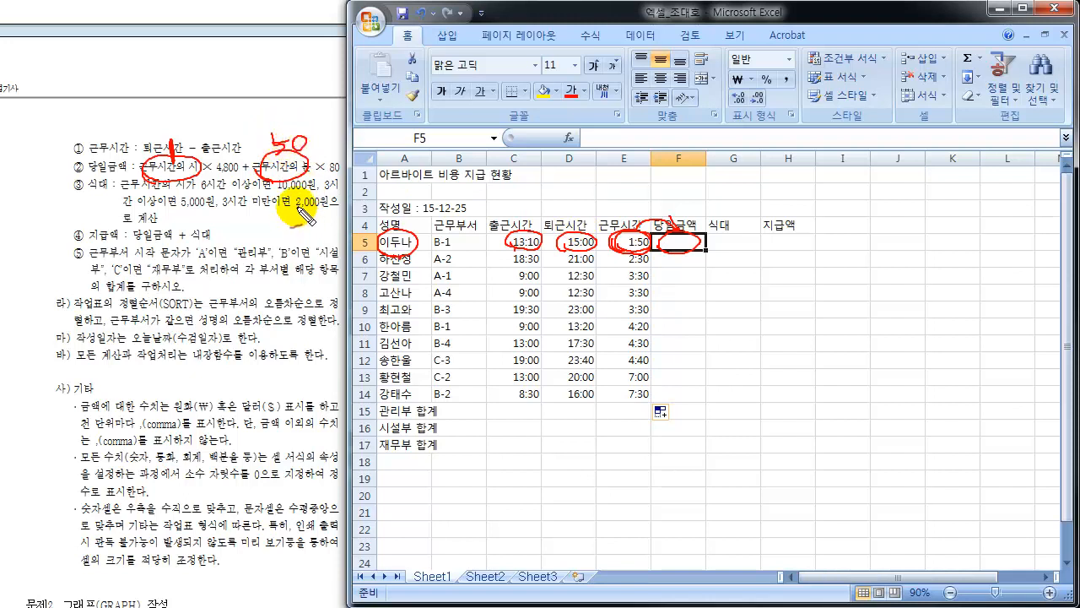
drag(234, 157, 225, 161)
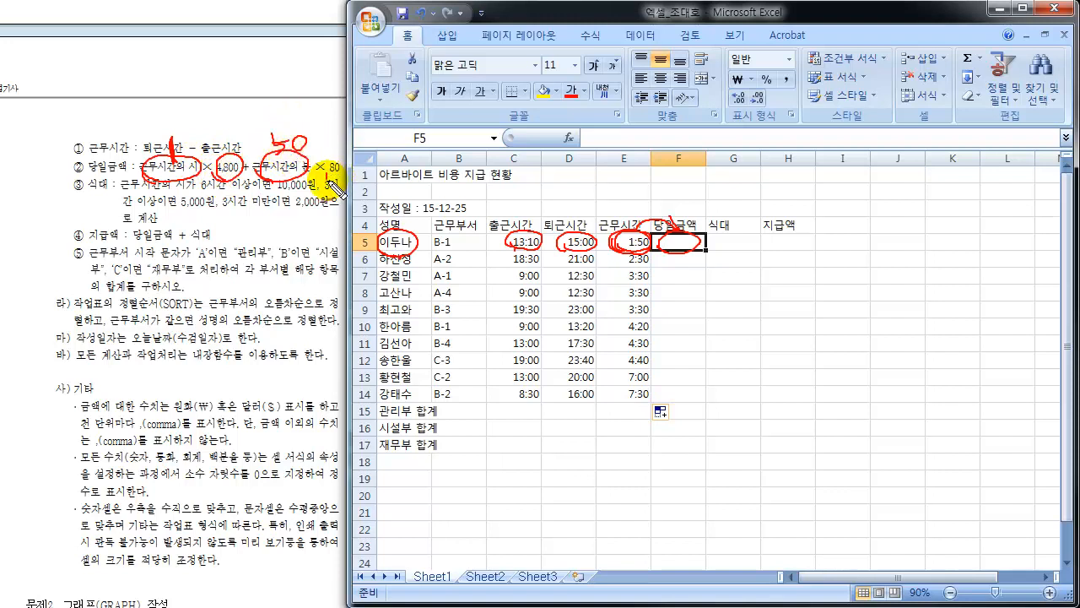
drag(343, 165, 336, 159)
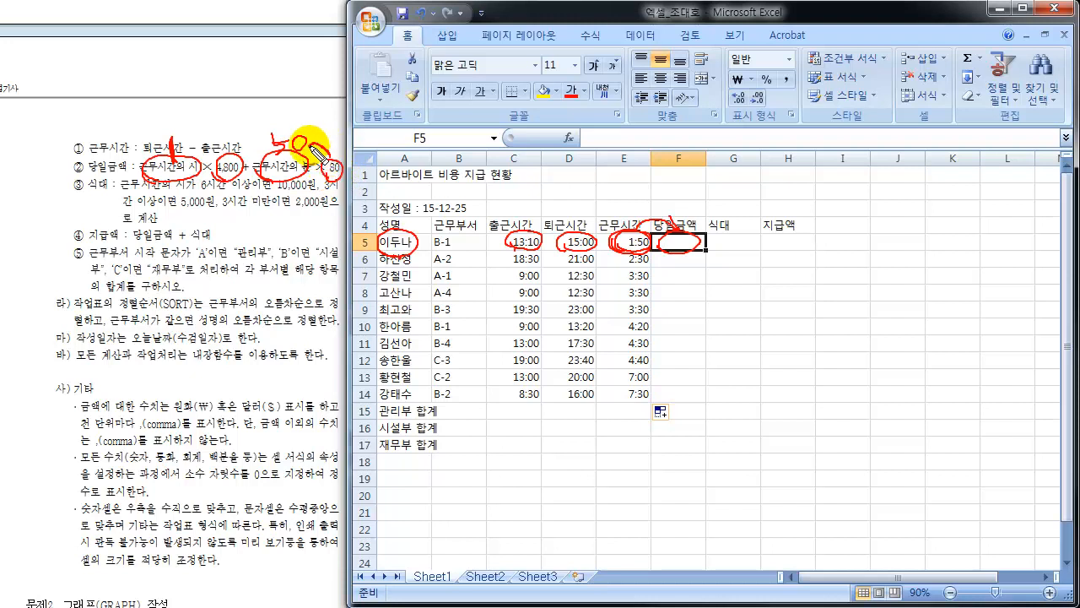
drag(309, 145, 328, 158)
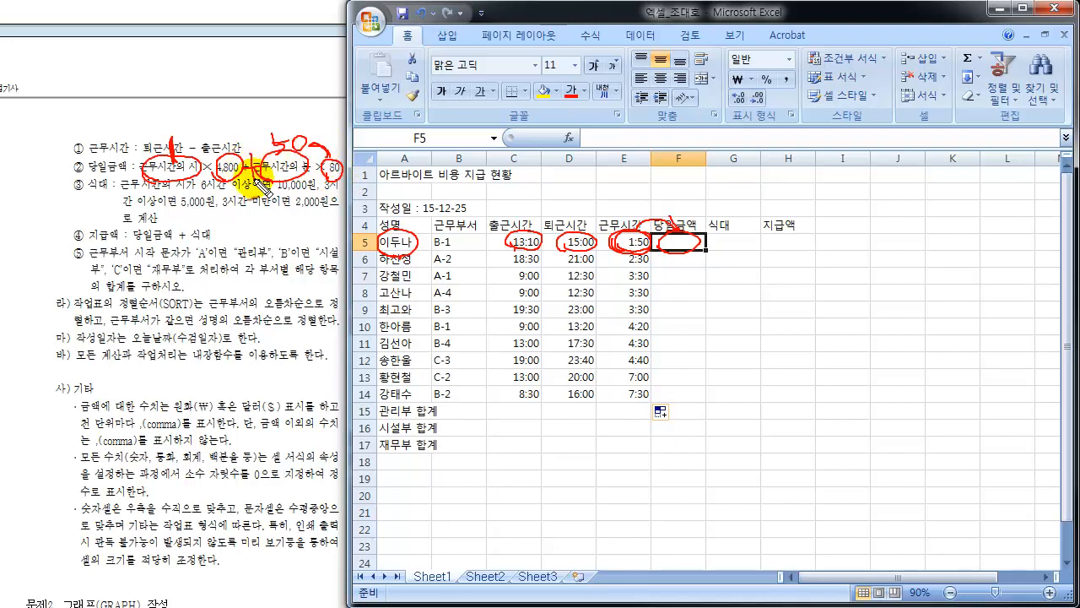
mouse_move(208, 104)
mouse_down()
mouse_move(196, 117)
mouse_move(216, 117)
mouse_up()
mouse_move(208, 105)
mouse_down()
mouse_move(209, 125)
mouse_move(227, 106)
mouse_up()
drag(236, 107, 322, 99)
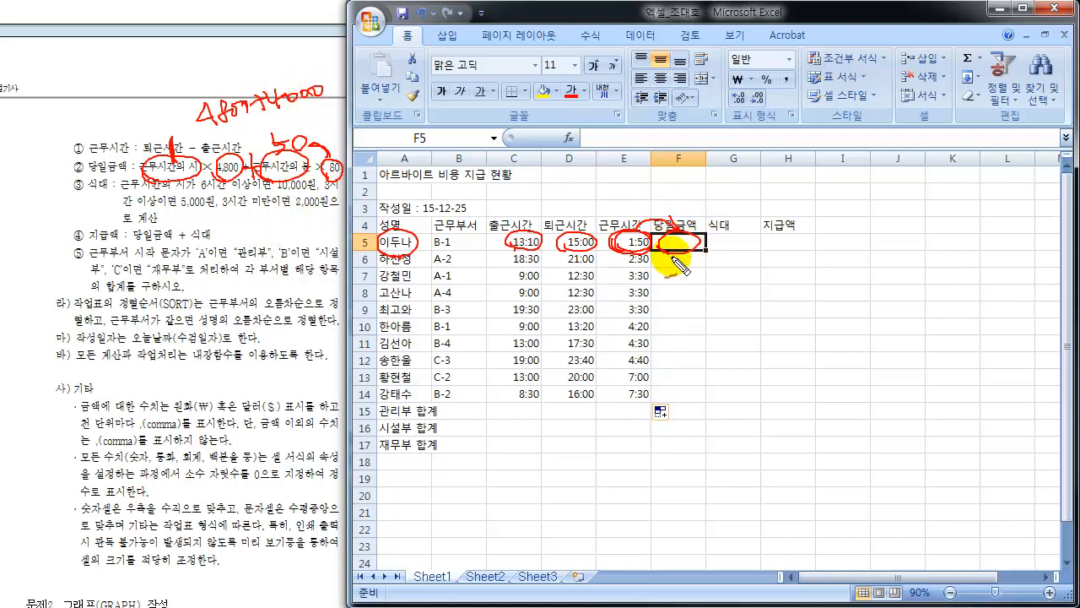
drag(688, 239, 682, 246)
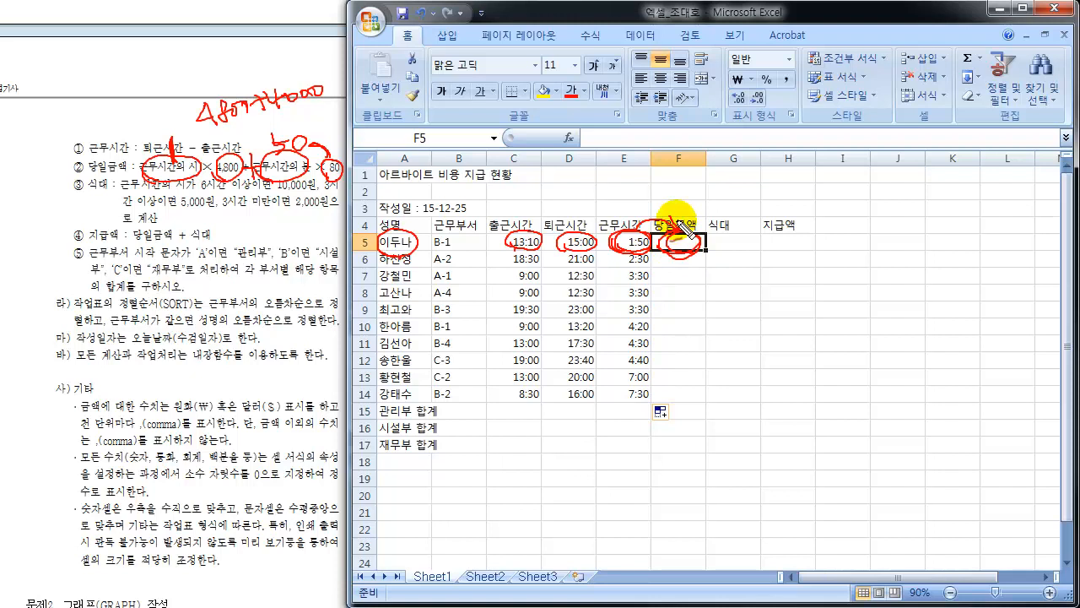
key(Escape)
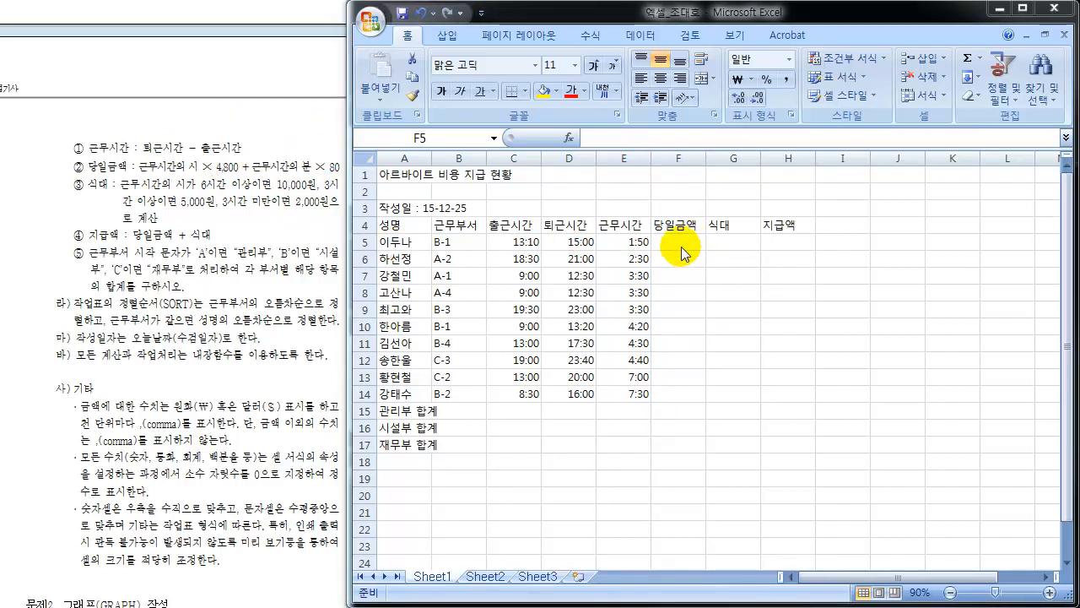
Enter 8800 directly in F5 as the 당일금액 value.
click(681, 246)
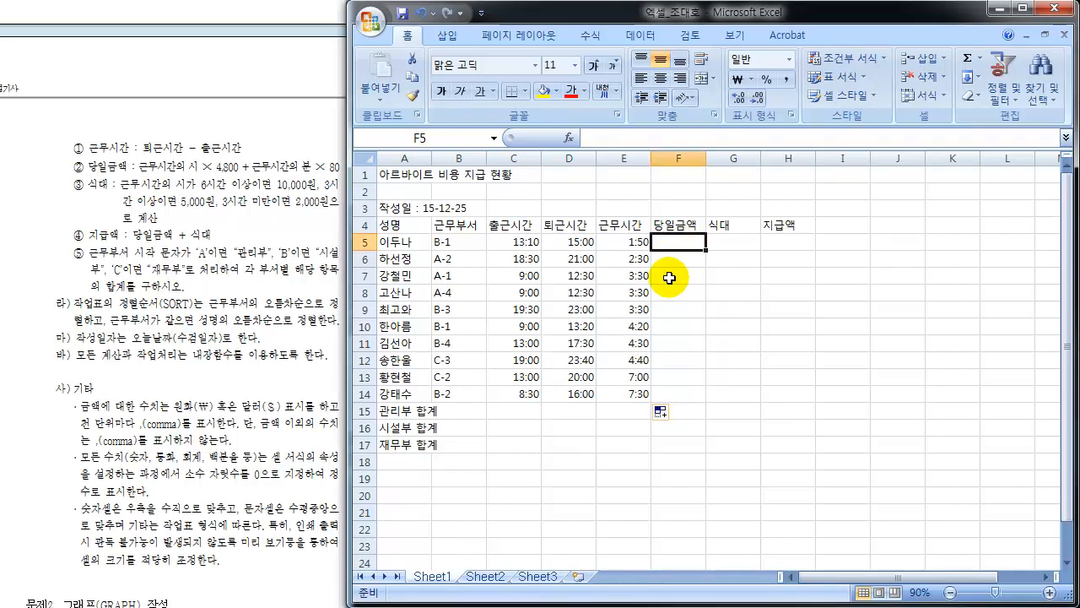
text(8800)
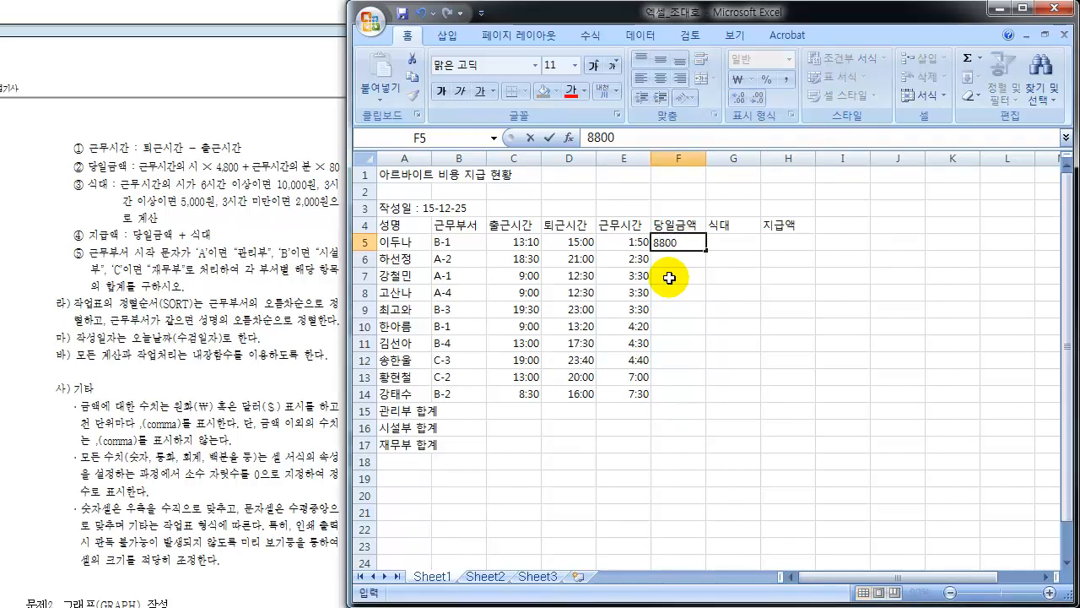
key(Return)
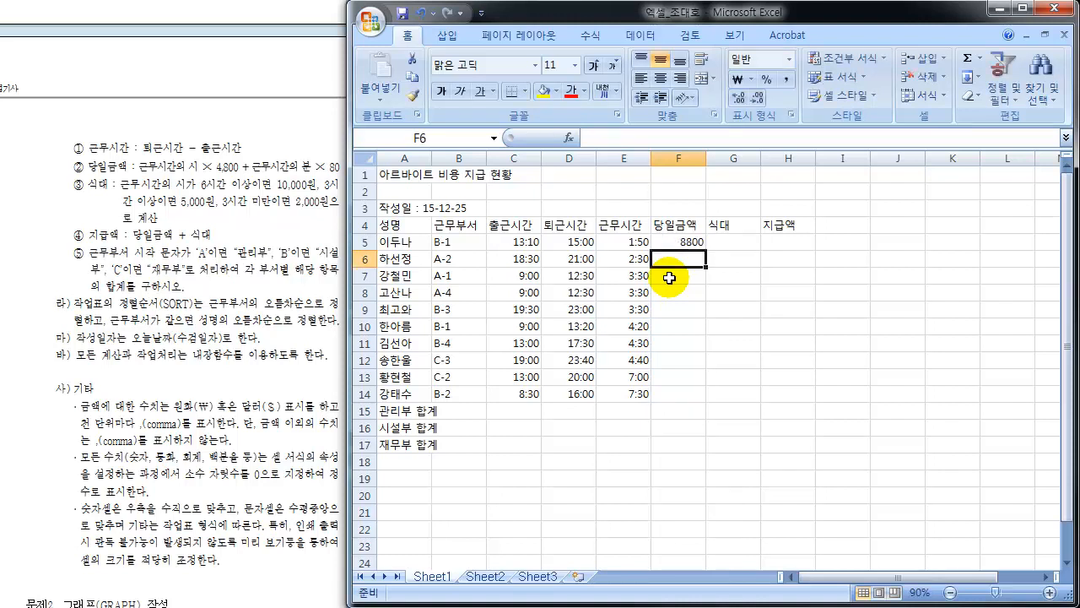
Select the remaining 당일금액 cells F6:F14 and examine how rule ② applies to each row.
key(shift+Down)
key(shift+Down)
key(shift+Down)
key(shift+Down)
key(shift+Down)
key(shift+Down)
key(shift+Down)
key(shift+Down)
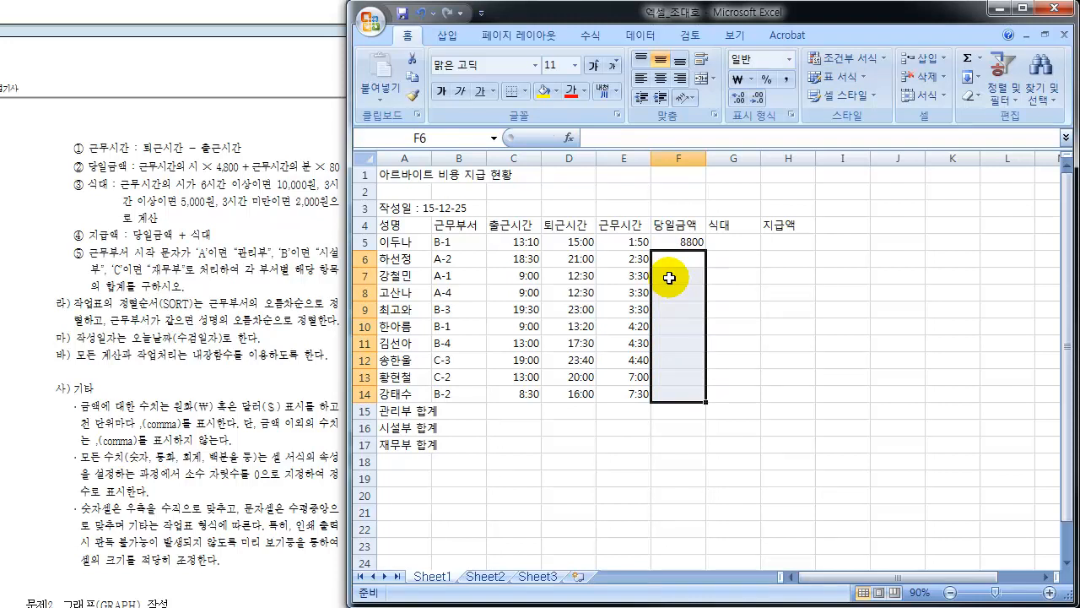
mouse_move(702, 230)
mouse_down()
mouse_move(667, 261)
mouse_move(682, 405)
mouse_move(747, 304)
mouse_move(699, 232)
mouse_move(684, 258)
mouse_up()
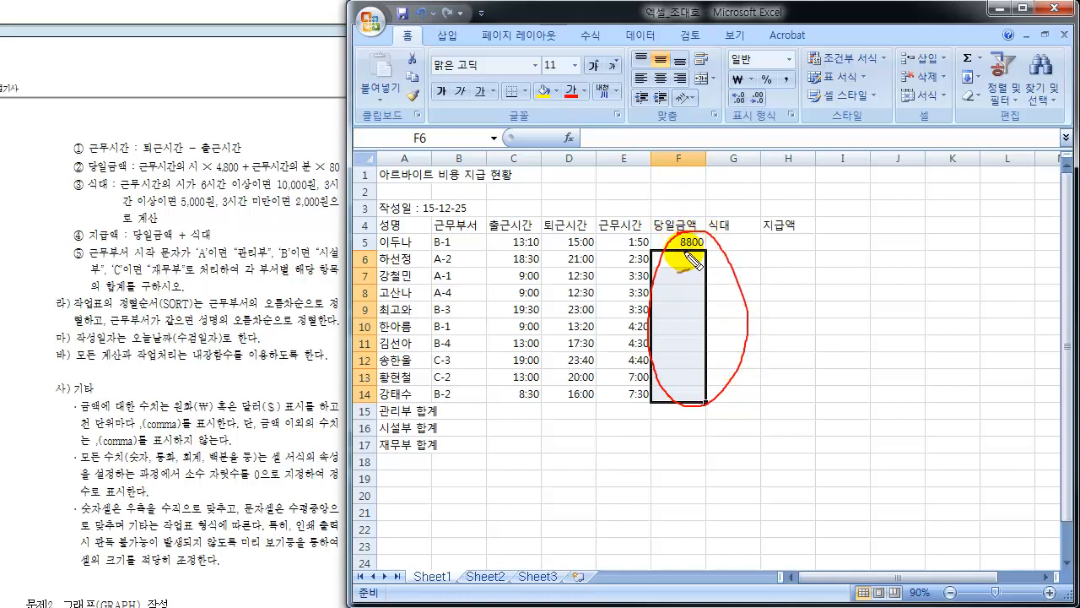
mouse_move(730, 227)
mouse_down()
mouse_move(695, 267)
mouse_move(721, 267)
mouse_up()
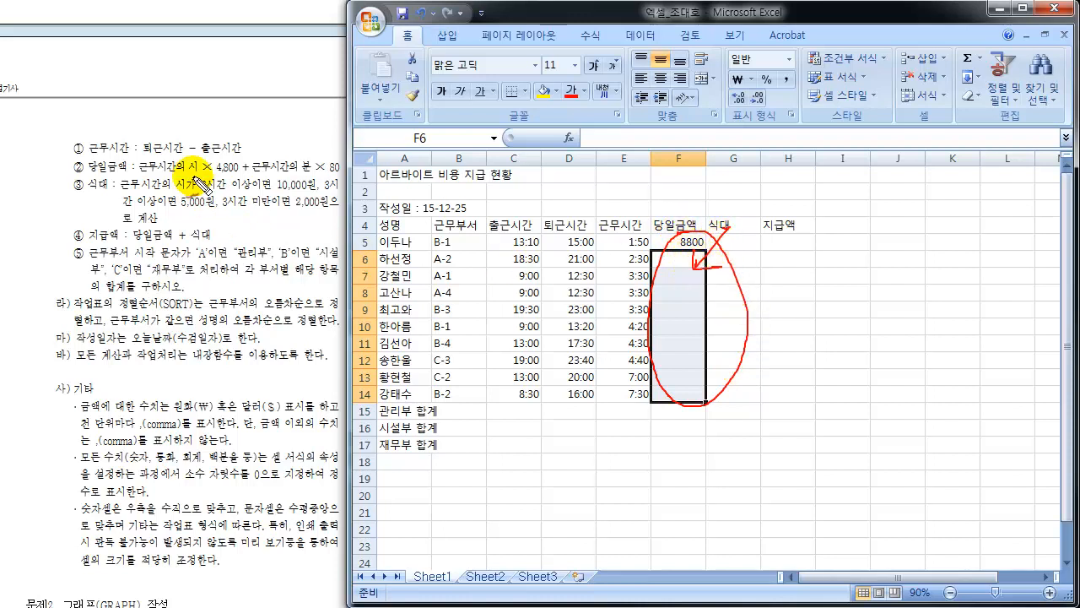
mouse_move(147, 177)
mouse_down()
mouse_move(285, 169)
mouse_move(182, 152)
mouse_move(200, 173)
mouse_up()
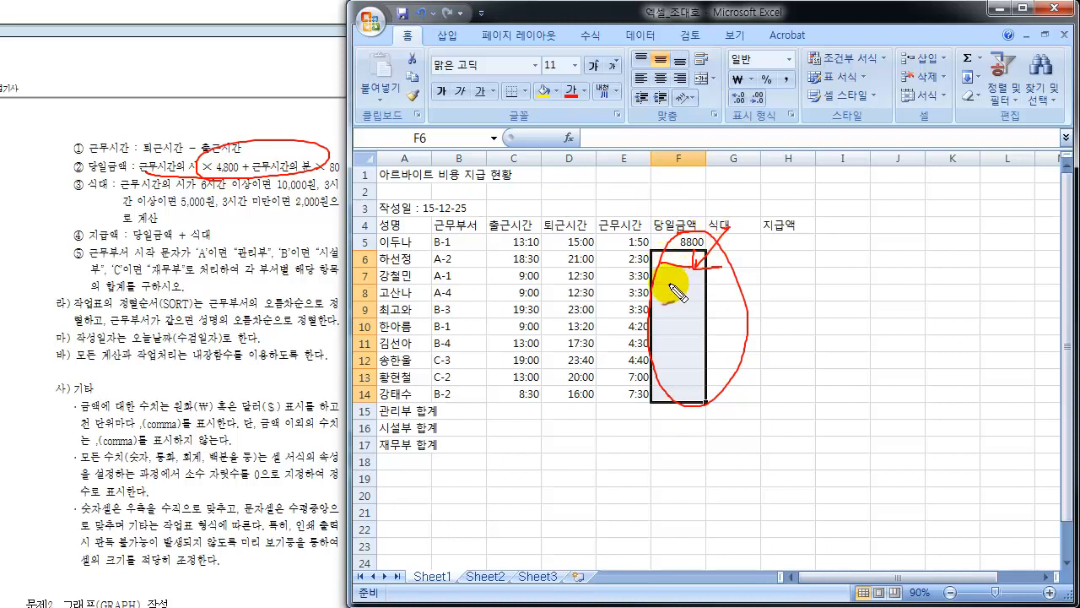
mouse_move(667, 284)
mouse_down()
mouse_move(693, 284)
mouse_move(693, 347)
mouse_up()
mouse_move(667, 365)
mouse_down()
mouse_move(700, 369)
mouse_move(706, 409)
mouse_up()
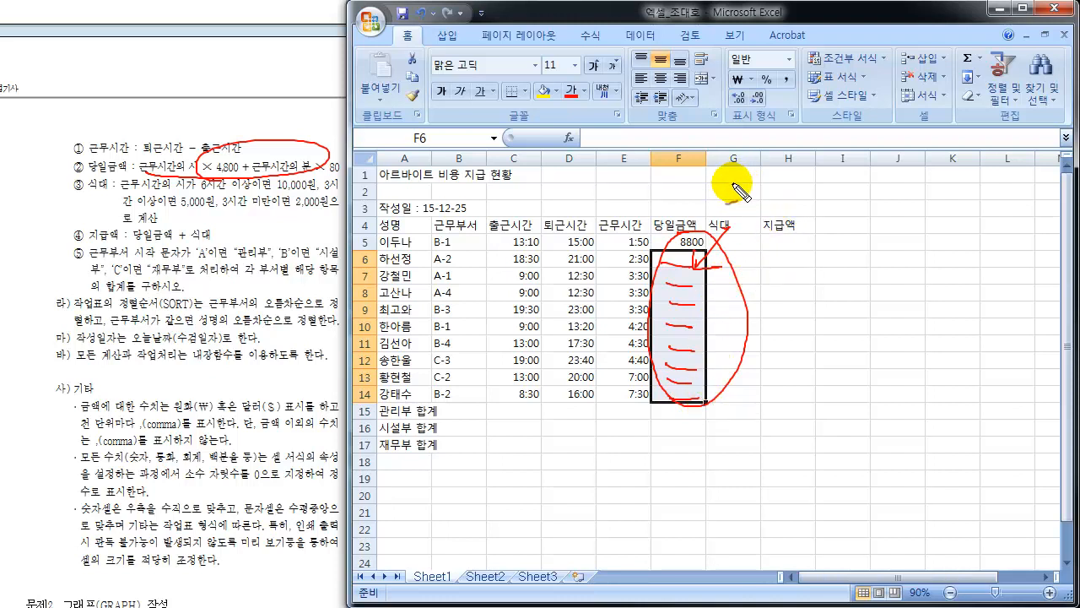
Examine the constant typed in F5 and consider whether it can serve the other 당일금액 rows in place of a formula.
mouse_move(721, 183)
mouse_down()
mouse_move(760, 181)
mouse_move(719, 187)
mouse_move(736, 202)
mouse_up()
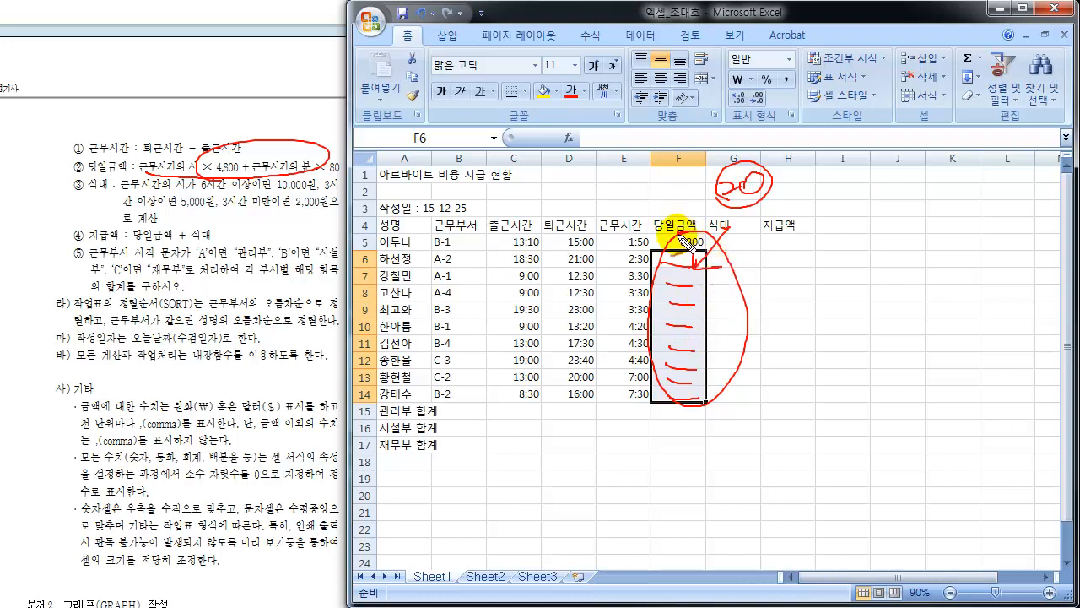
mouse_move(706, 238)
mouse_down()
mouse_move(667, 238)
mouse_move(700, 250)
mouse_move(699, 238)
mouse_up()
mouse_move(436, 451)
mouse_down()
mouse_move(436, 475)
mouse_move(693, 484)
mouse_move(692, 447)
mouse_move(478, 448)
mouse_move(480, 475)
mouse_move(658, 470)
mouse_up()
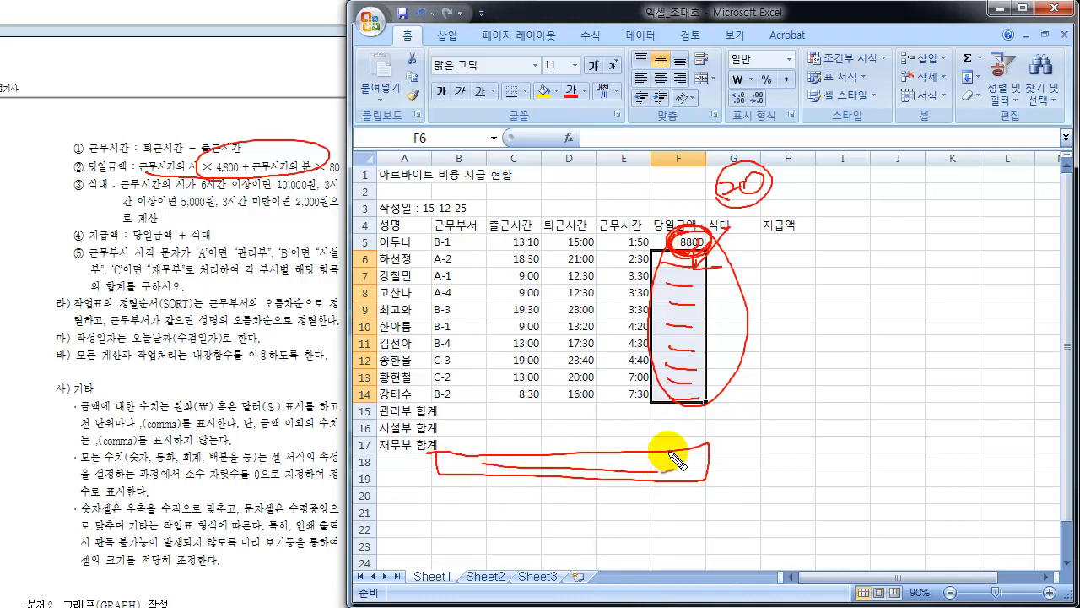
mouse_move(682, 435)
mouse_down()
mouse_move(667, 462)
mouse_move(683, 455)
mouse_move(714, 470)
mouse_move(704, 486)
mouse_up()
drag(435, 459, 432, 491)
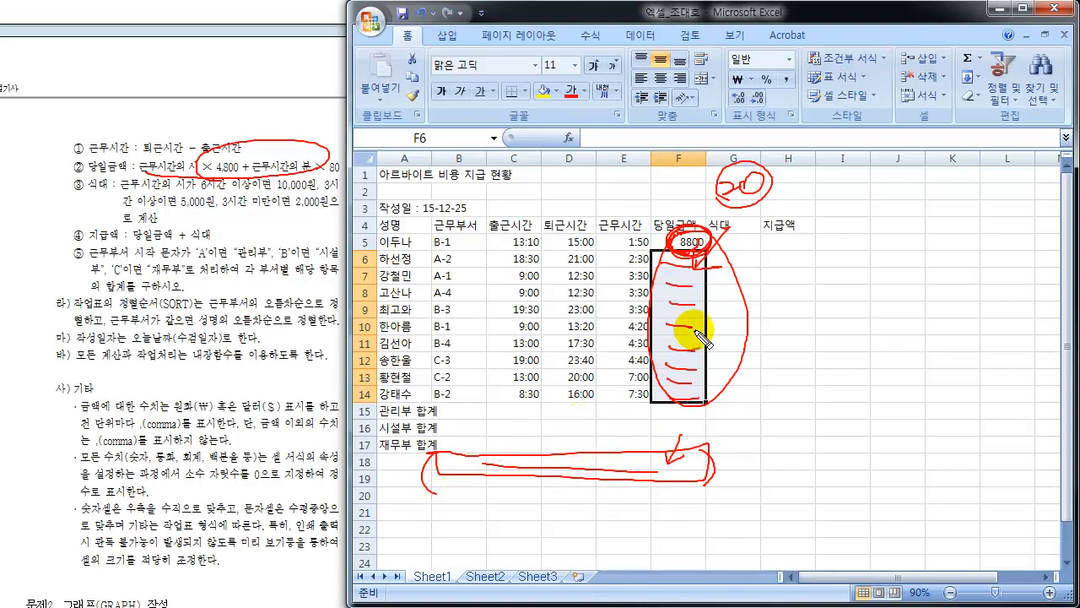
mouse_move(728, 238)
mouse_down()
mouse_move(764, 263)
mouse_move(733, 247)
mouse_move(780, 251)
mouse_up()
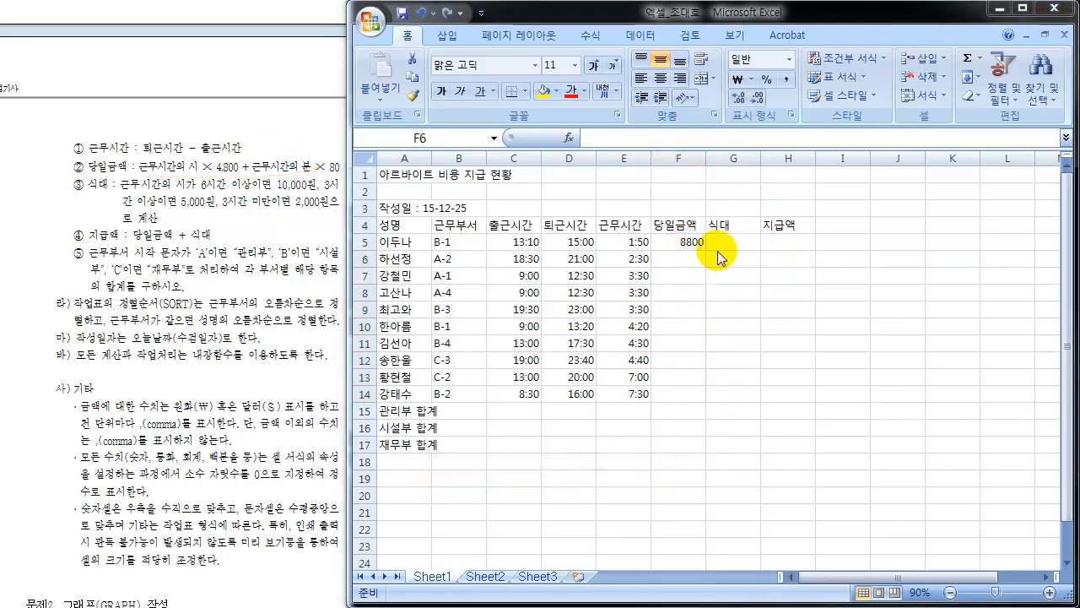
key(ctrl+shift+d)
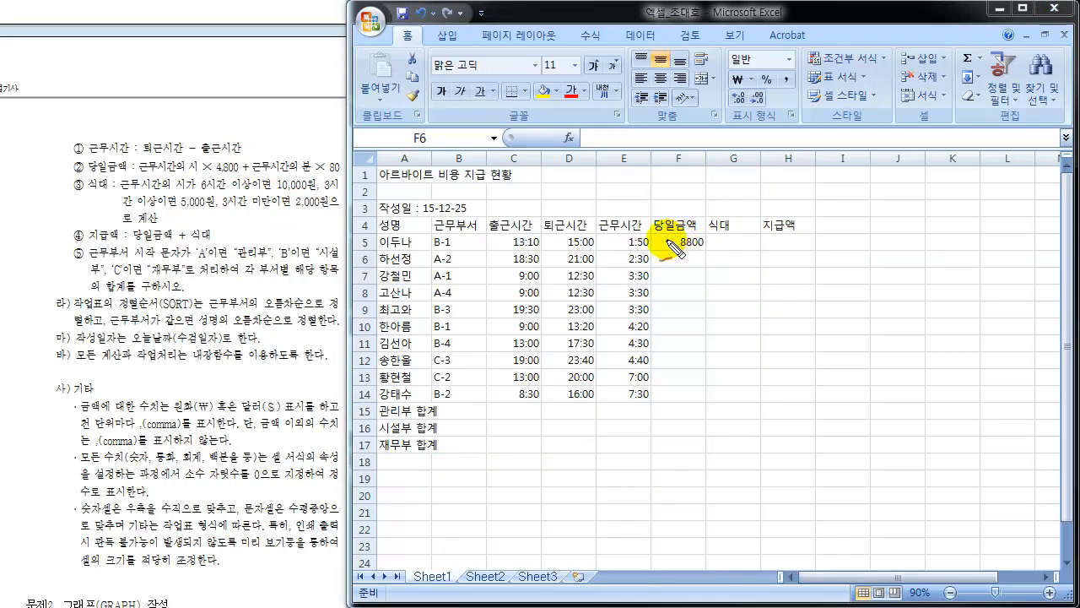
mouse_move(665, 240)
mouse_down()
mouse_move(685, 263)
mouse_move(706, 232)
mouse_move(685, 267)
mouse_up()
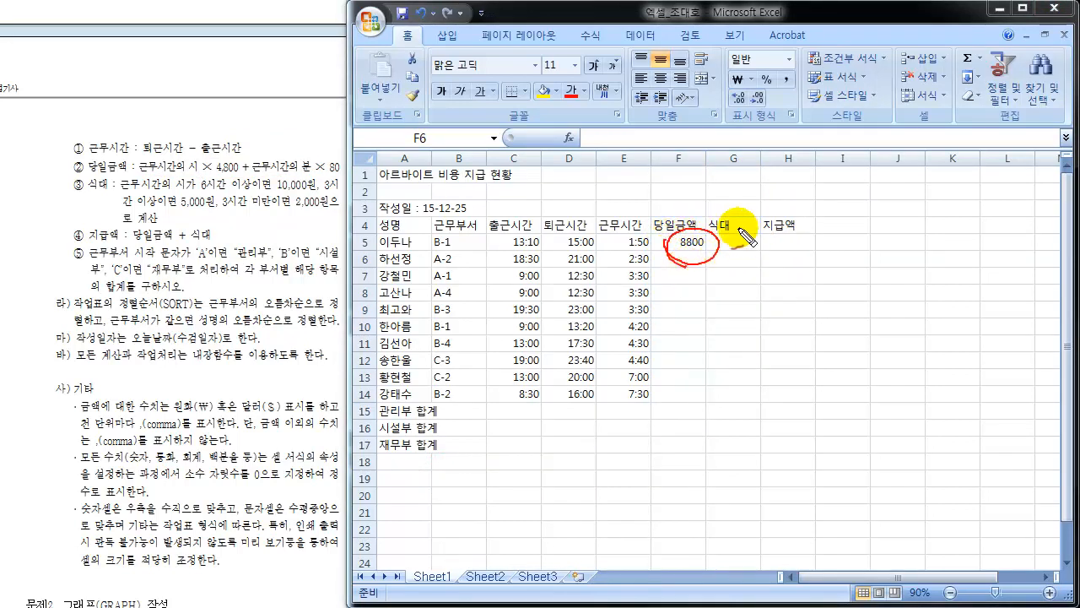
mouse_move(745, 205)
mouse_down()
mouse_move(717, 239)
mouse_move(726, 237)
mouse_up()
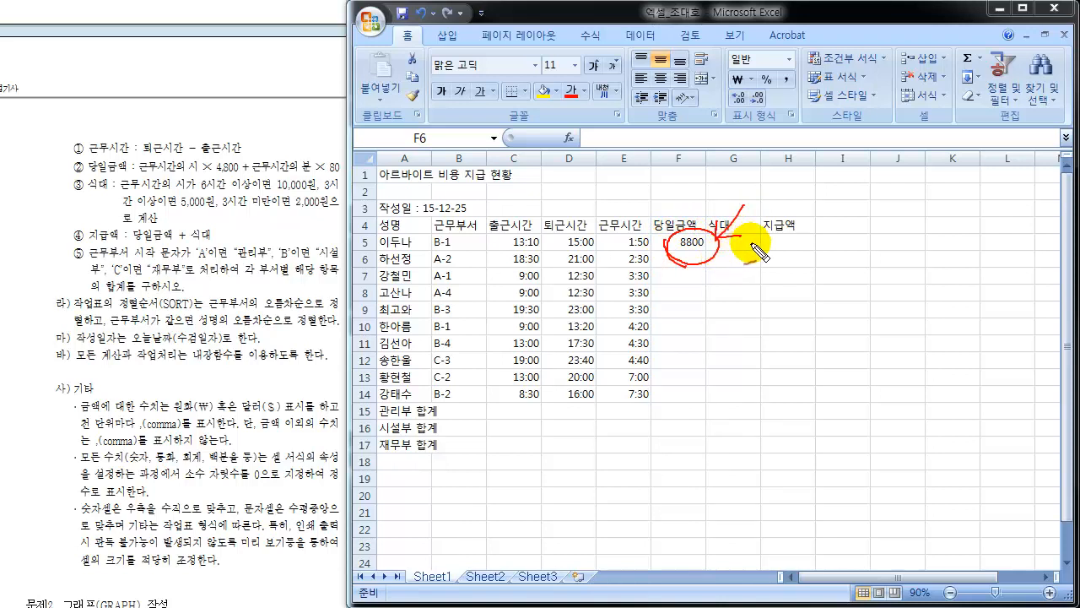
mouse_move(757, 243)
mouse_down()
mouse_move(736, 264)
mouse_move(700, 268)
mouse_move(720, 251)
mouse_up()
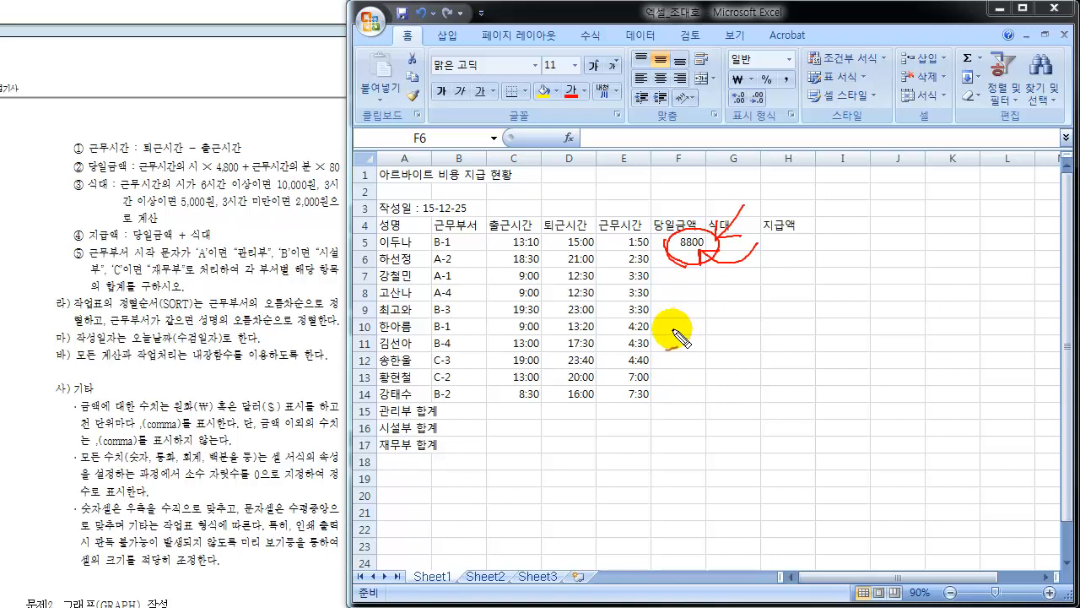
Clear the typed constant from F5.
key(Escape)
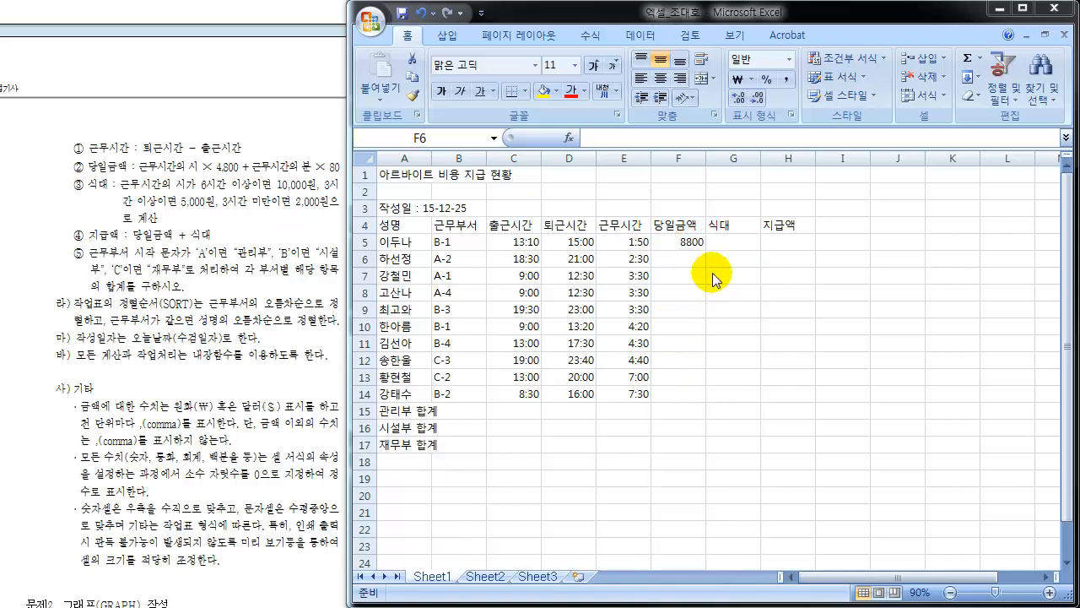
click(674, 242)
click(692, 242)
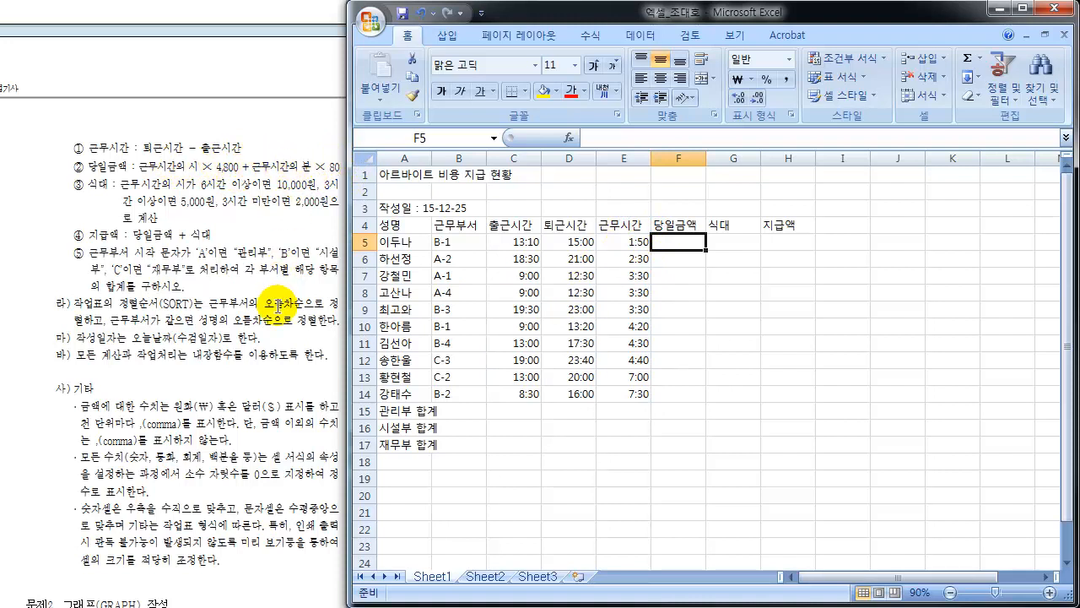
Examine rule ② for 당일금액, matching the hours part to the HOUR function and the minutes part to the MINUTE function.
mouse_move(169, 166)
mouse_down()
mouse_move(160, 139)
mouse_move(257, 98)
mouse_up()
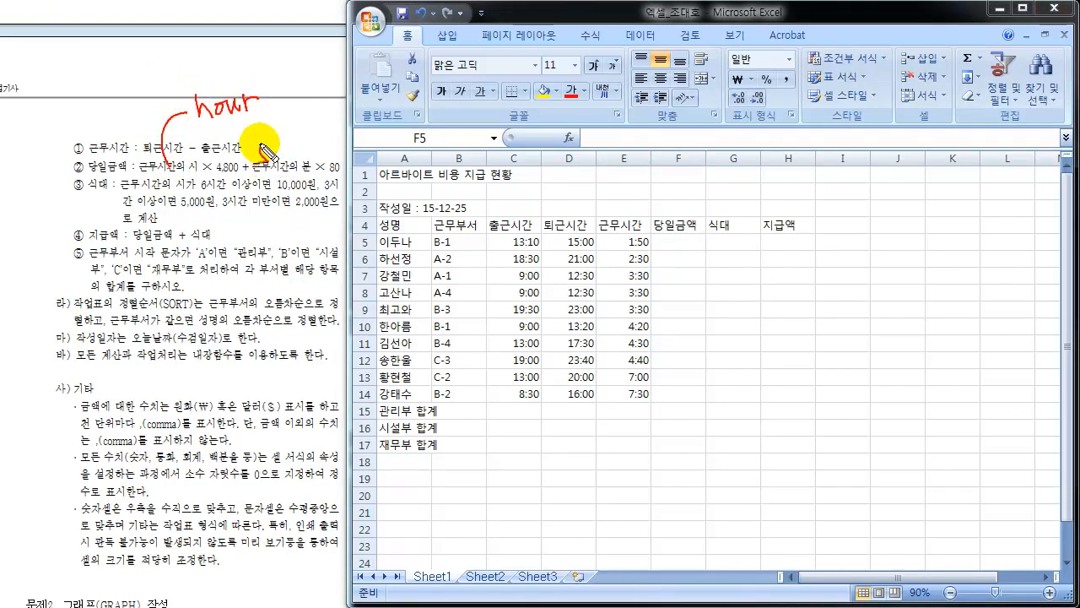
mouse_move(265, 149)
mouse_down()
mouse_move(273, 127)
mouse_move(285, 135)
mouse_move(372, 111)
mouse_up()
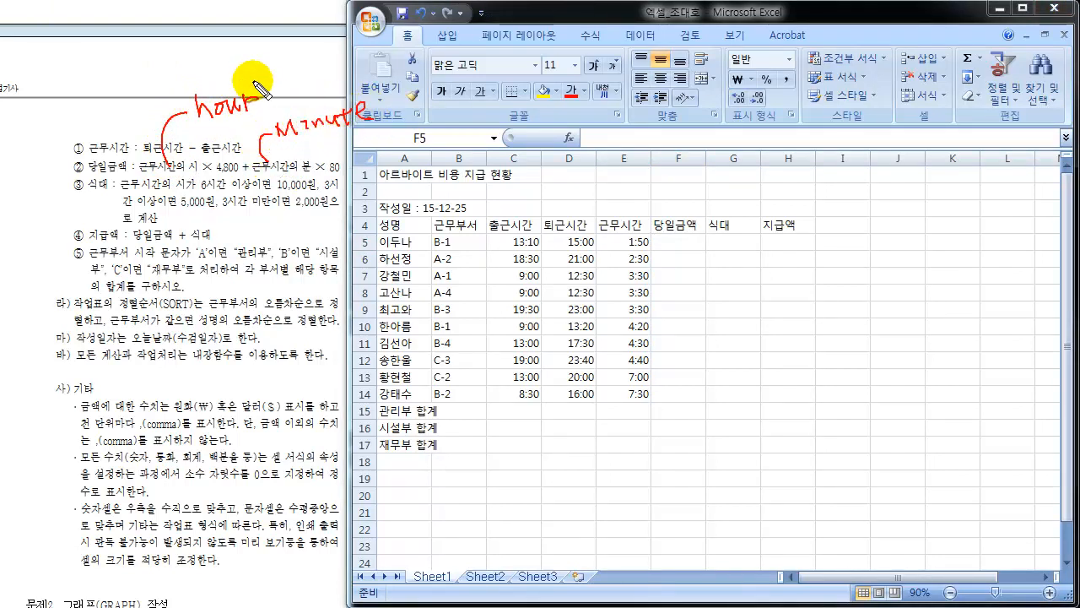
drag(260, 78, 281, 72)
drag(377, 82, 396, 75)
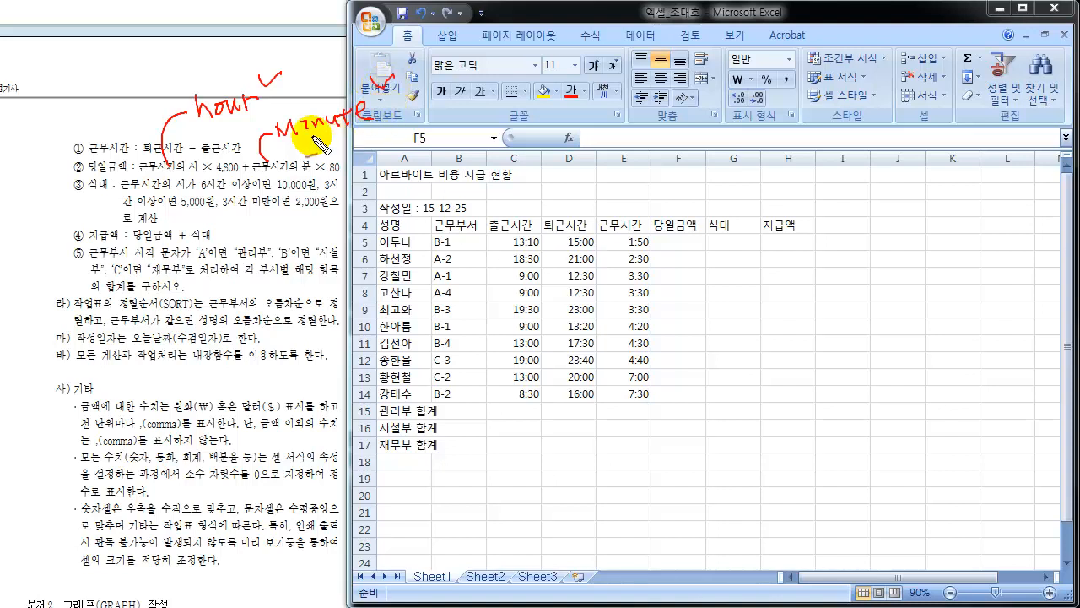
drag(206, 125, 251, 121)
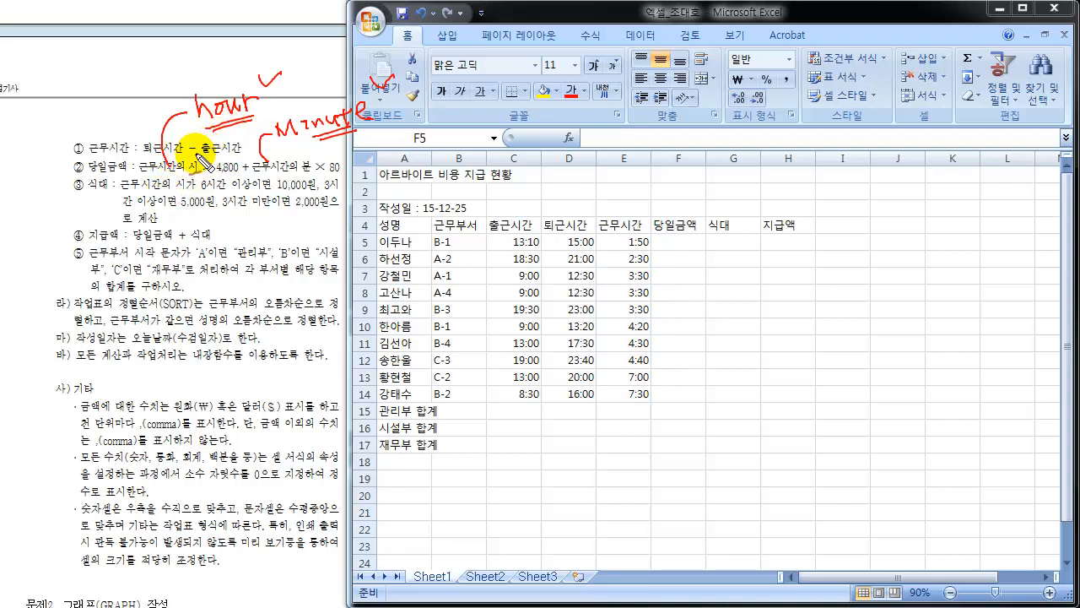
mouse_move(197, 155)
mouse_down()
mouse_move(211, 145)
mouse_move(200, 166)
mouse_move(181, 157)
mouse_up()
drag(216, 72, 238, 74)
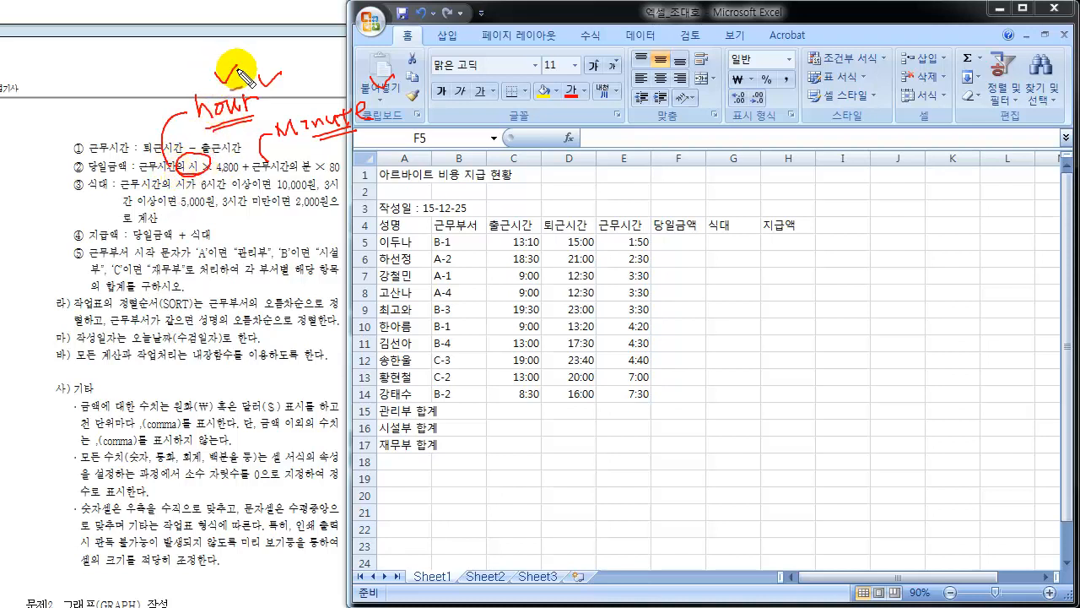
mouse_move(306, 173)
mouse_down()
mouse_move(287, 177)
mouse_move(302, 179)
mouse_move(291, 169)
mouse_up()
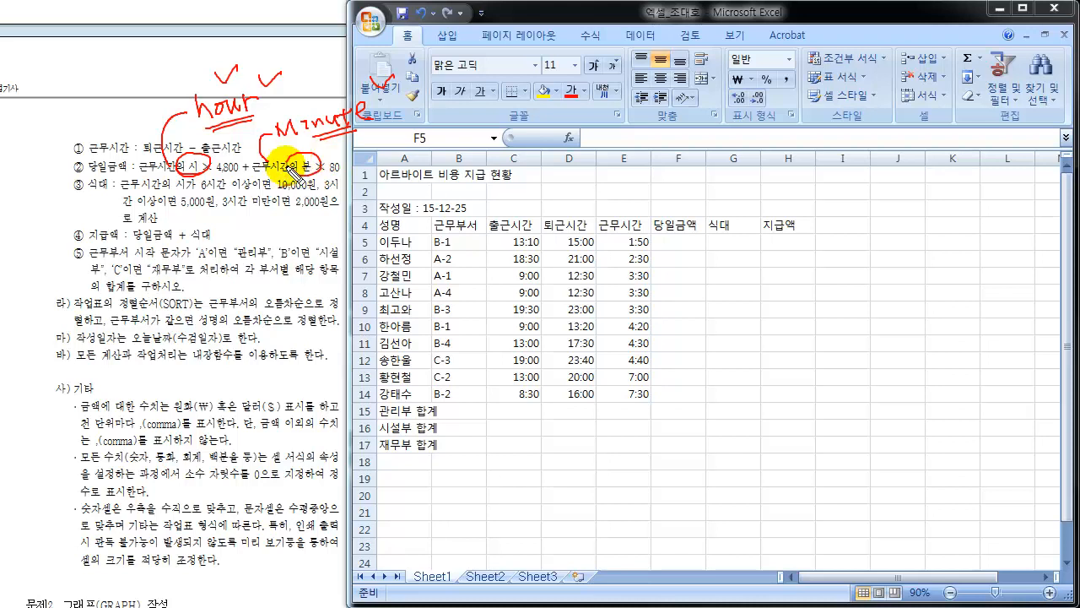
drag(317, 95, 341, 92)
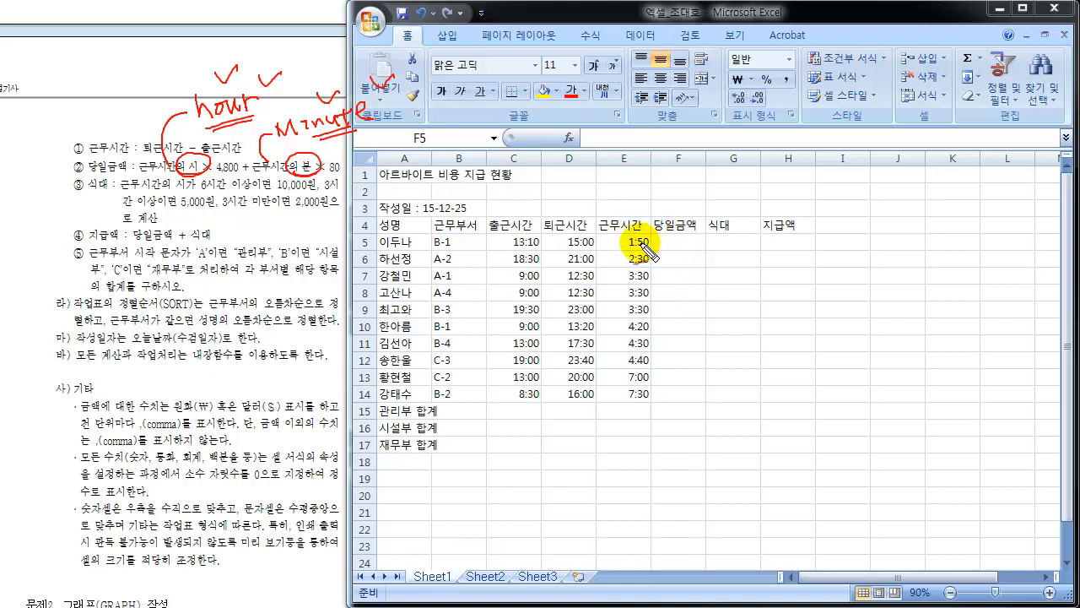
key(Escape)
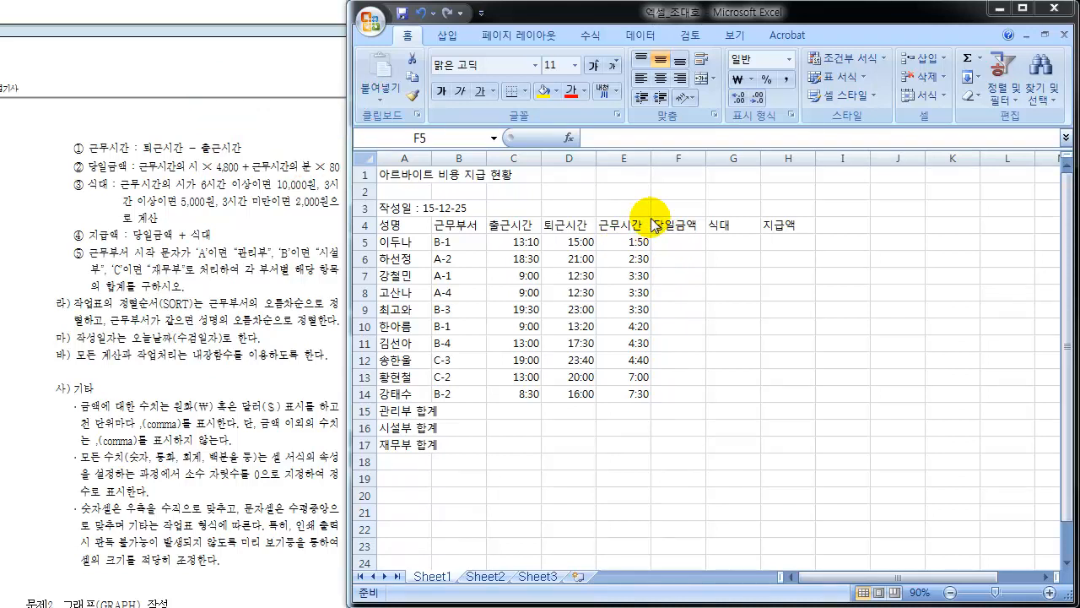
Enter =HOUR(E5) in F5 to extract the hours from 근무시간, and check the entered formula.
click(686, 242)
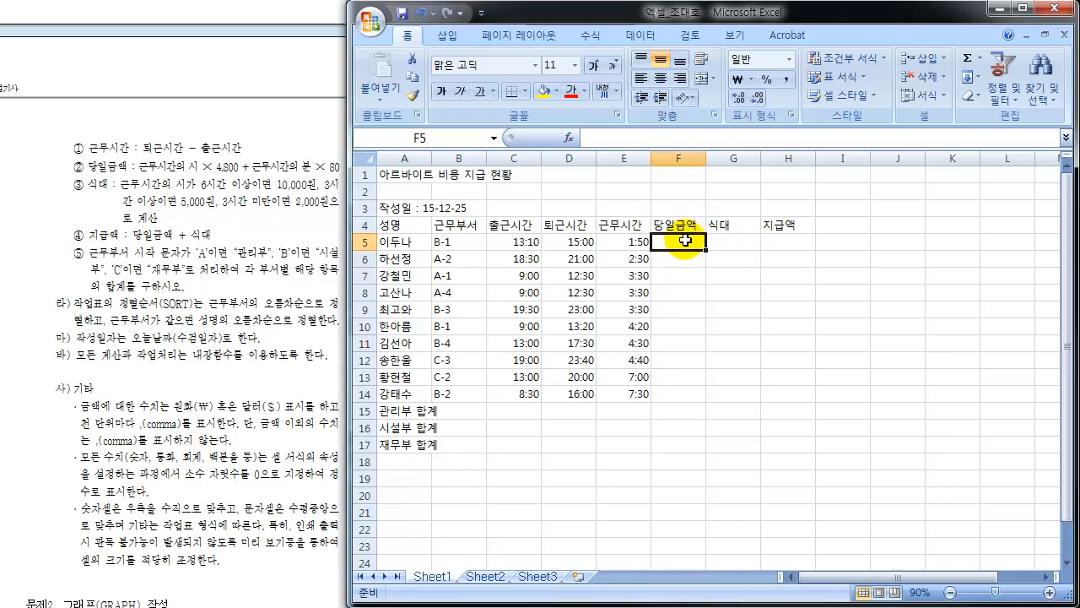
text(=)
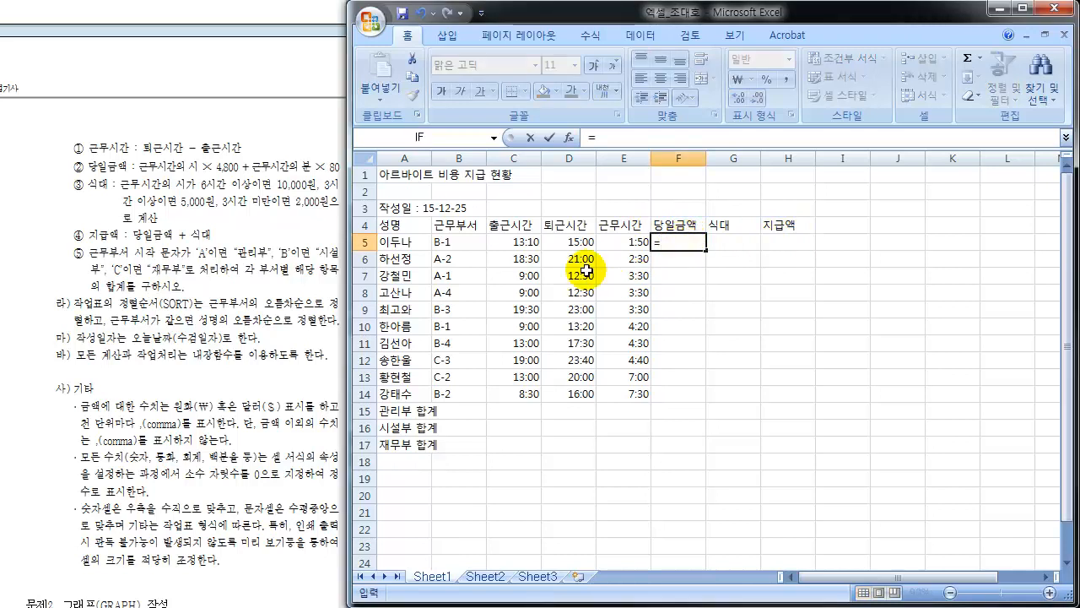
text(ㅗ)
text(H)
text(O)
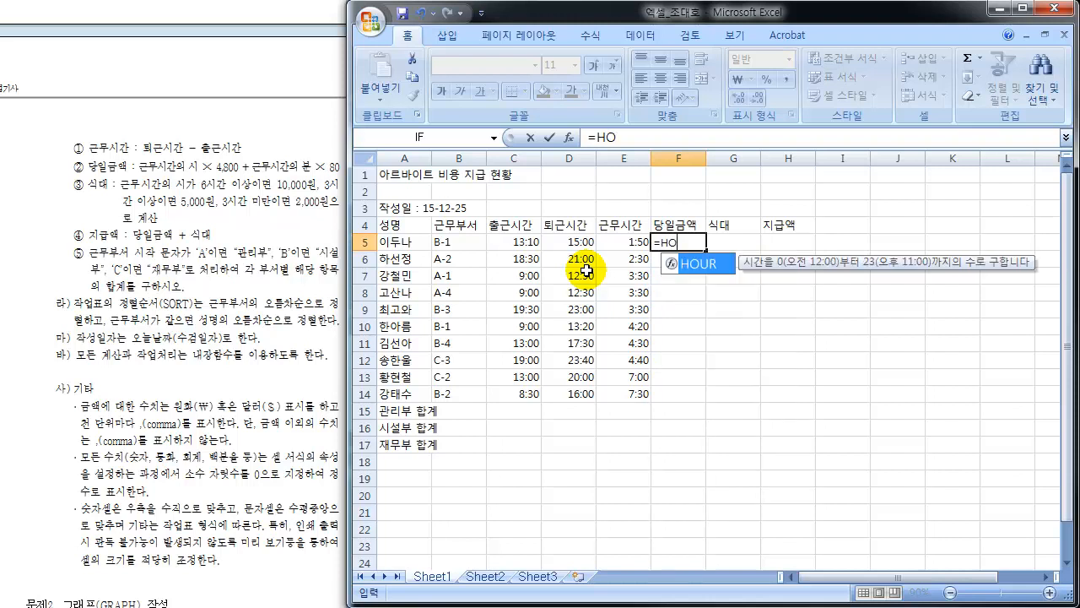
text(UR()
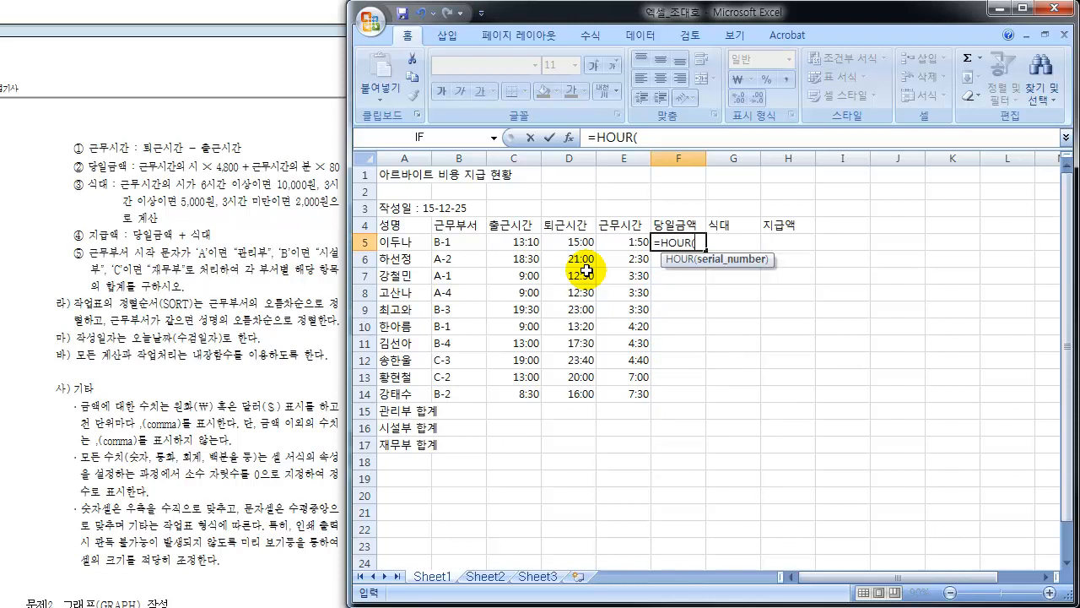
click(625, 243)
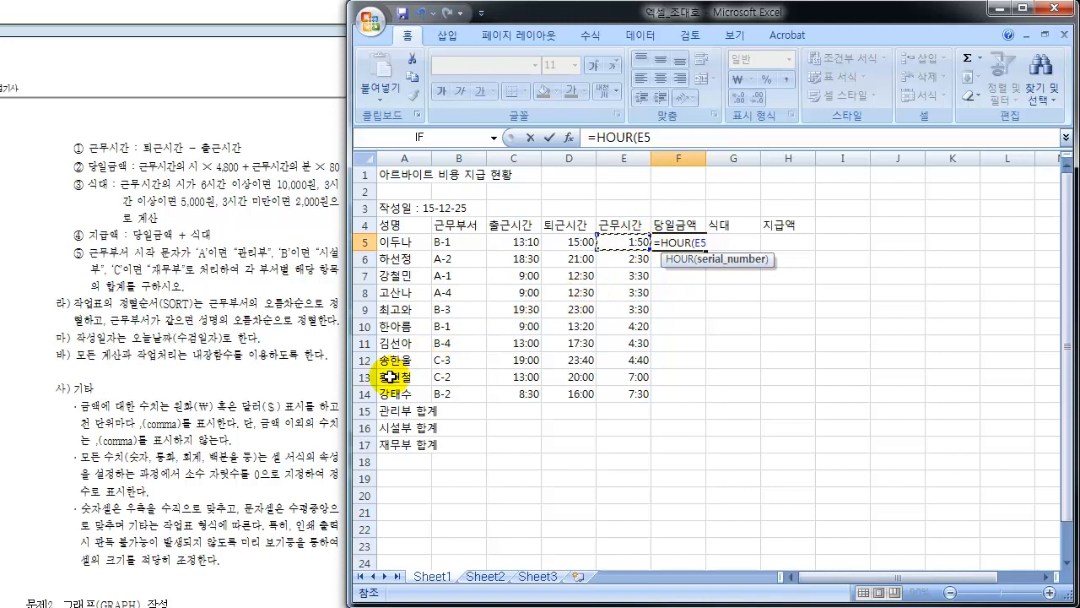
text())
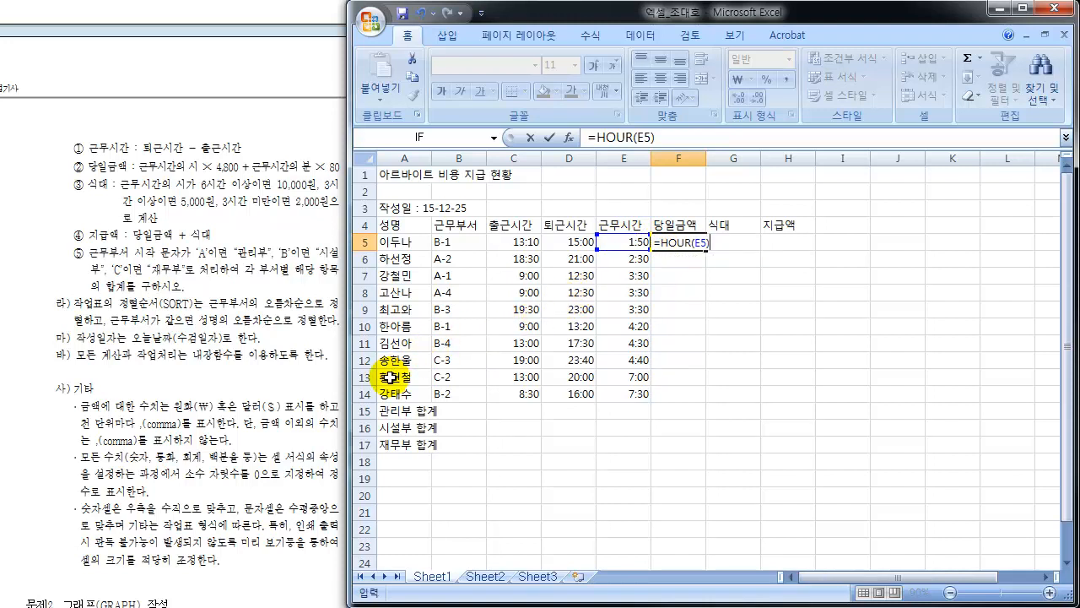
key(Return)
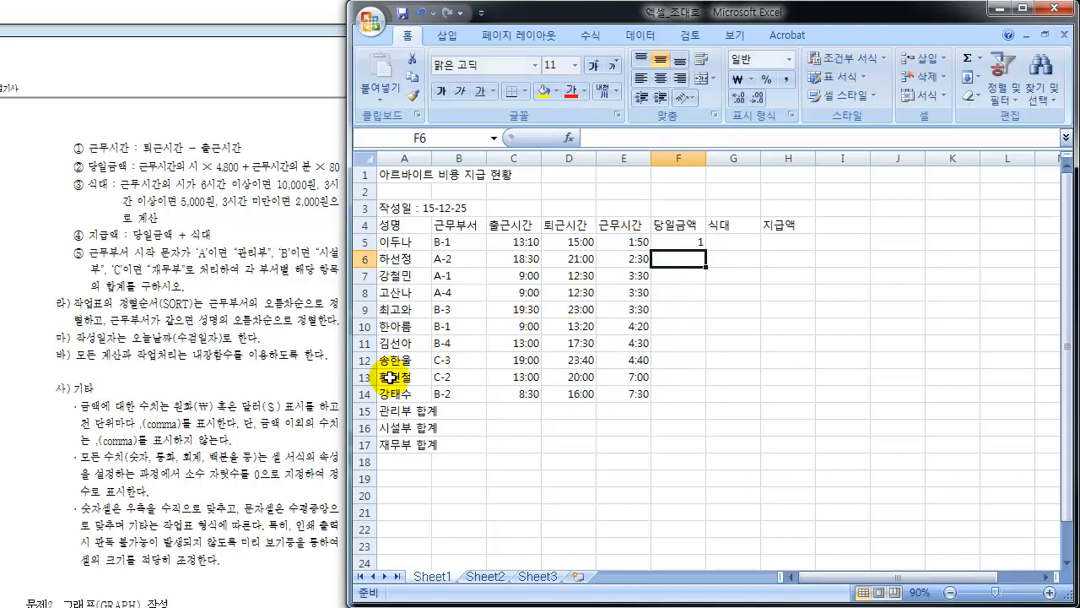
key(Up)
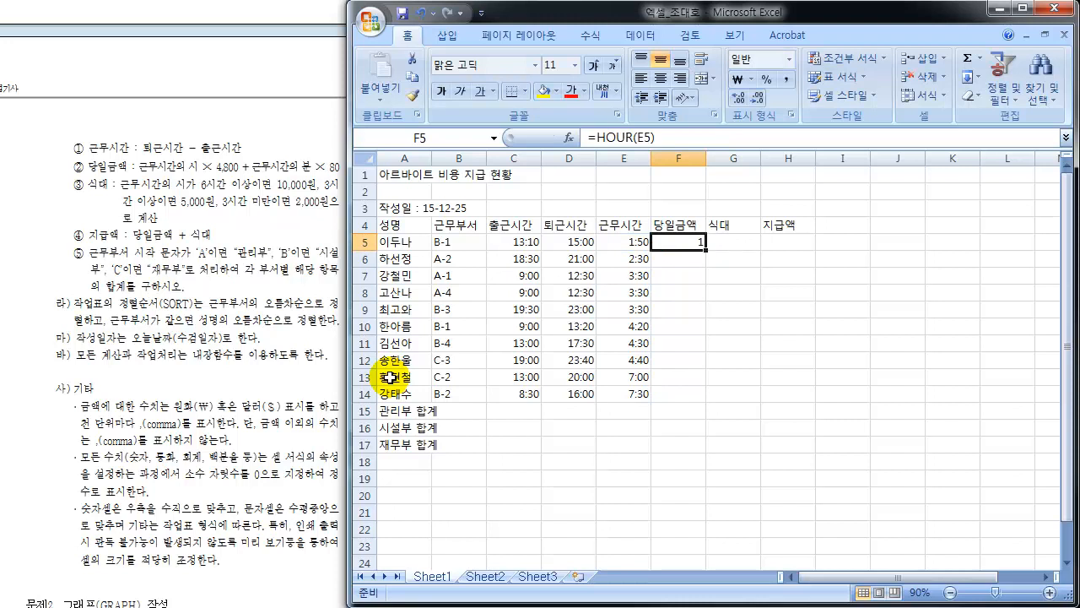
key(Down)
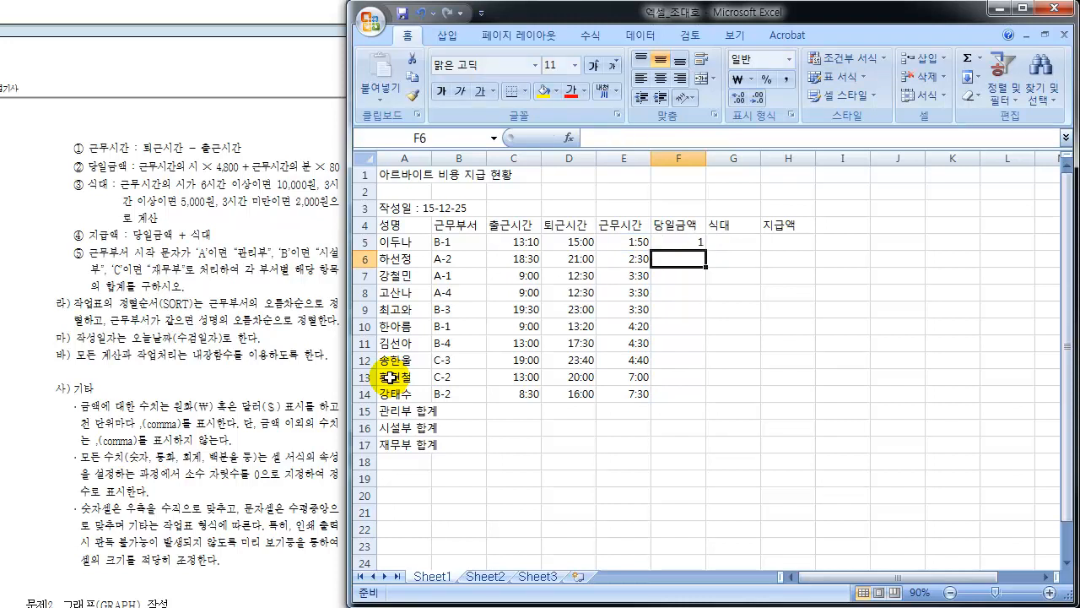
Enter =MINUTE(E6) in F6 to extract the minutes from that row's 근무시간.
text(=M)
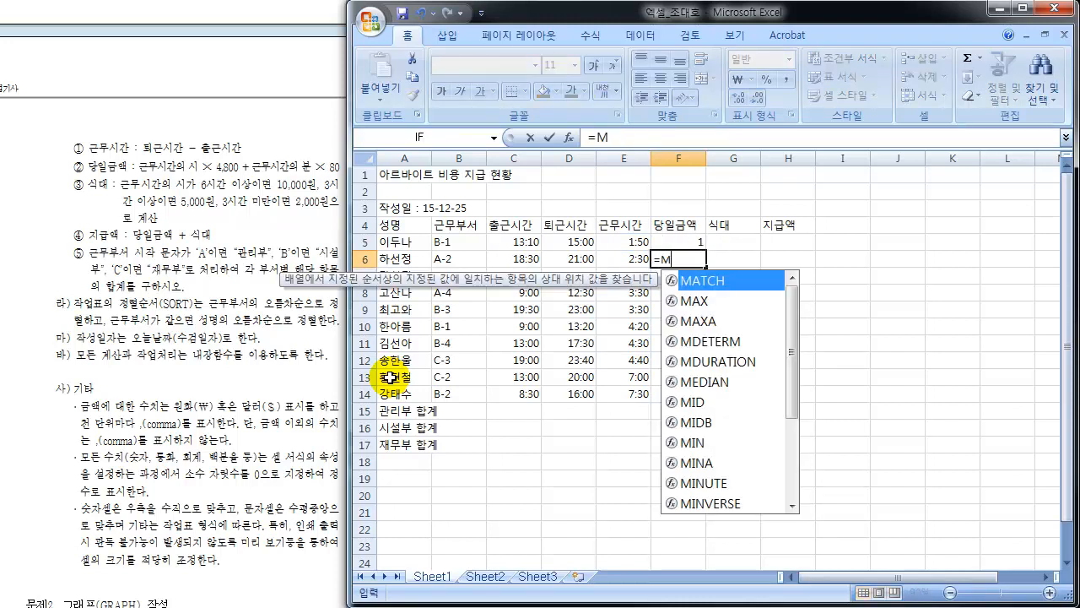
text(INU)
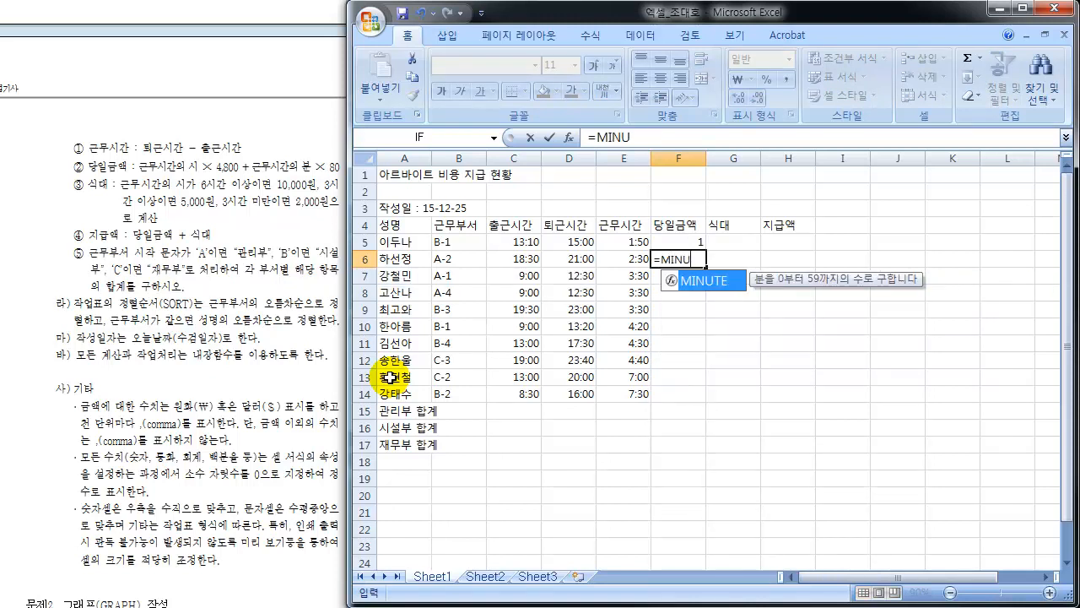
text(TE()
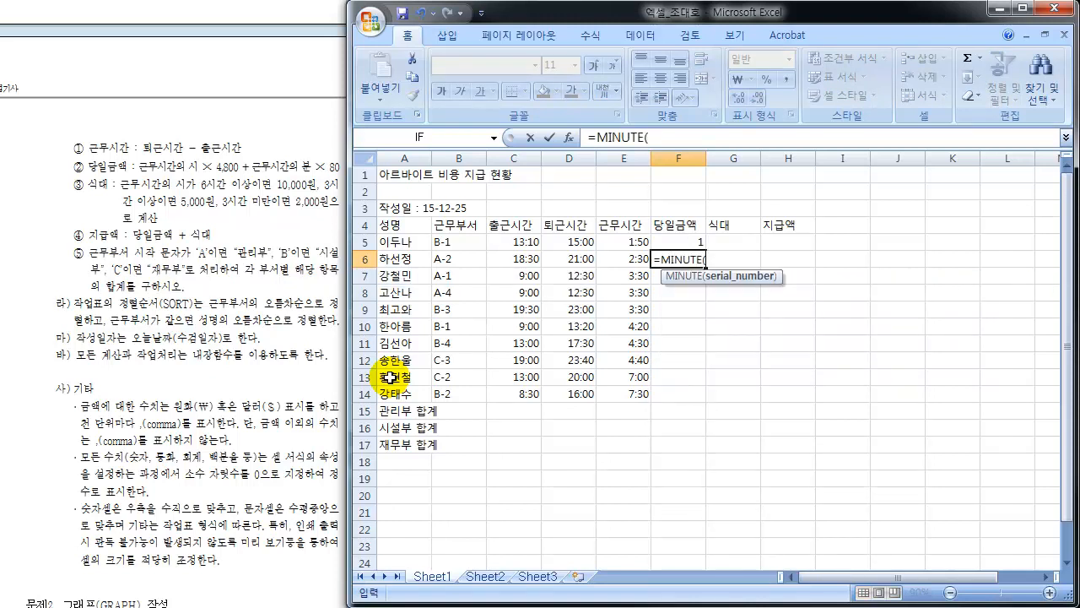
click(629, 261)
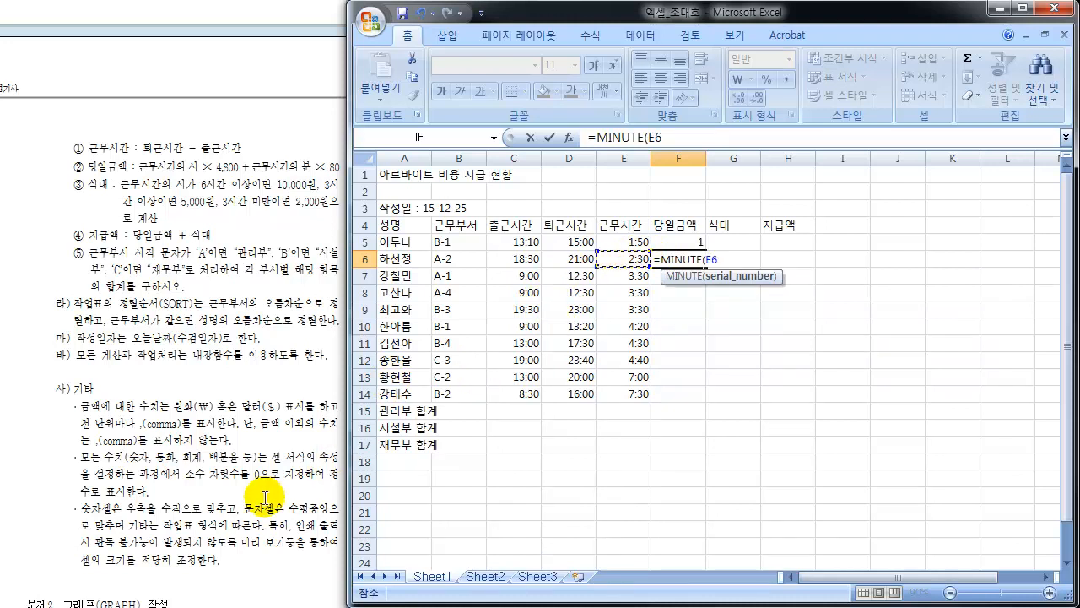
text())
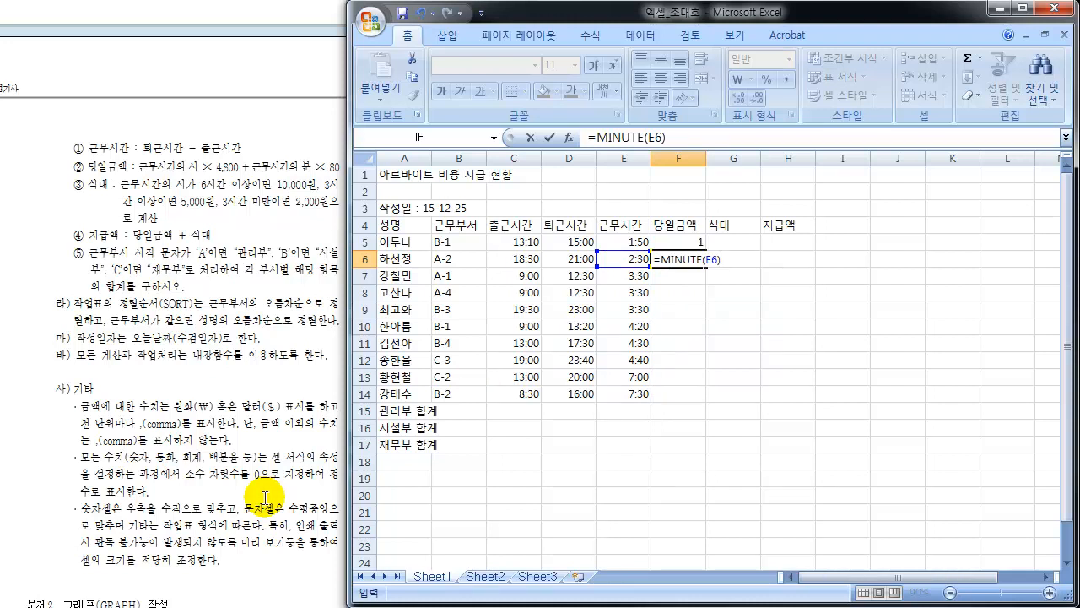
key(Return)
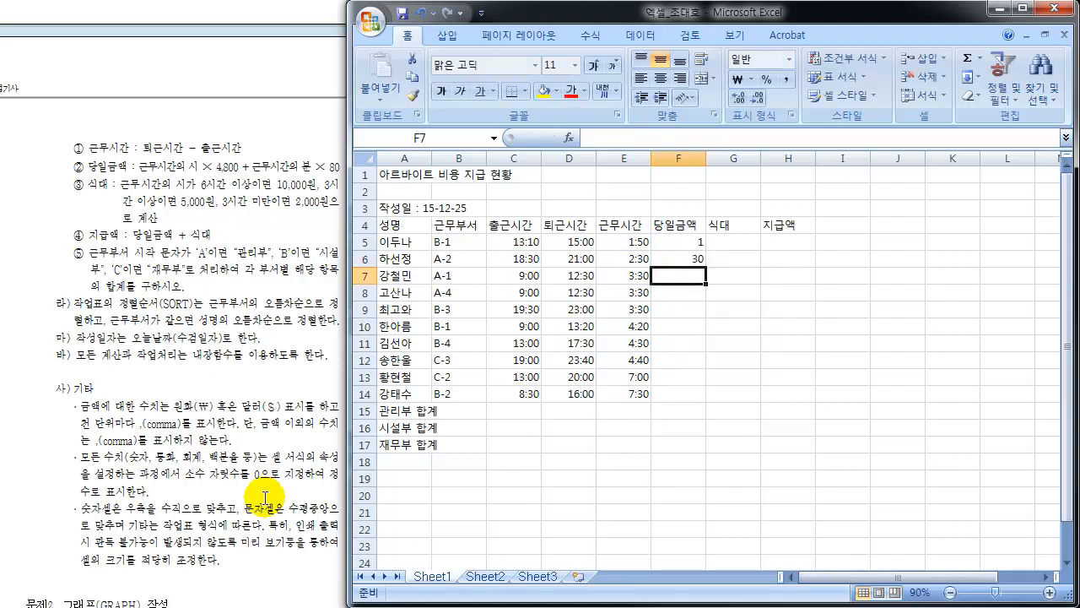
Clear the trial HOUR and MINUTE formulas from F5:F6.
key(Up)
key(Up)
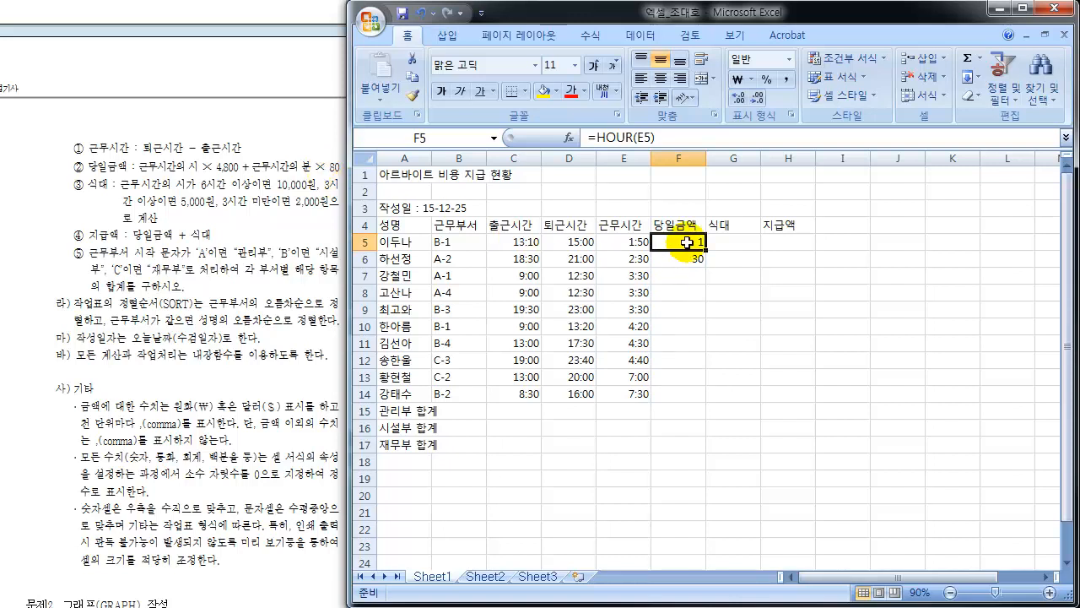
drag(687, 246, 682, 269)
key(Delete)
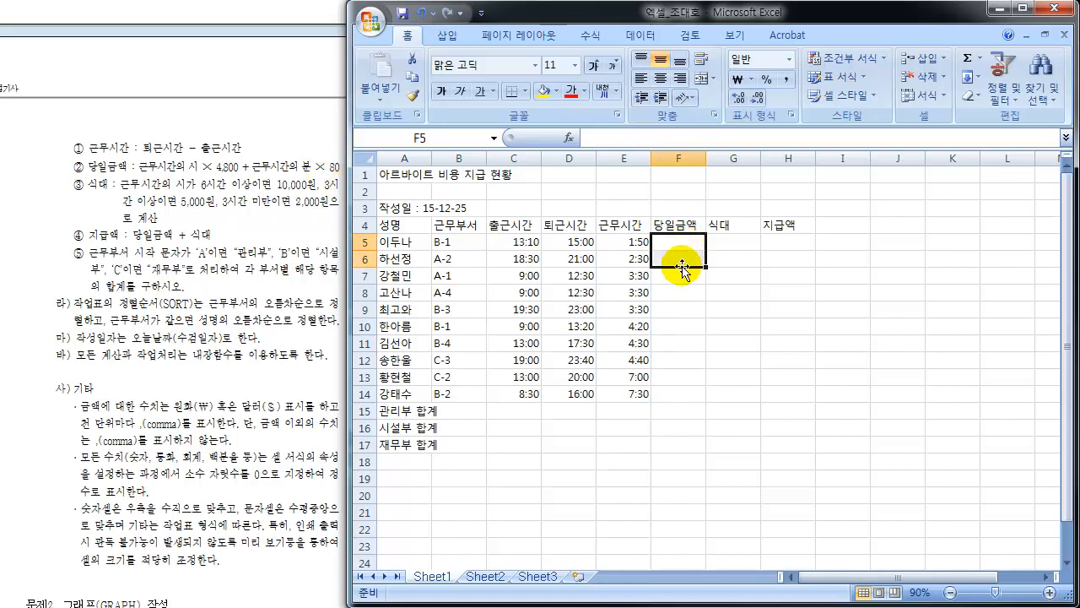
Enter =HOUR(E5)*4800+MINUTE(E5)*80 in F5 to calculate the first 당일금액.
key(Up)
key(Down)
text(=H)
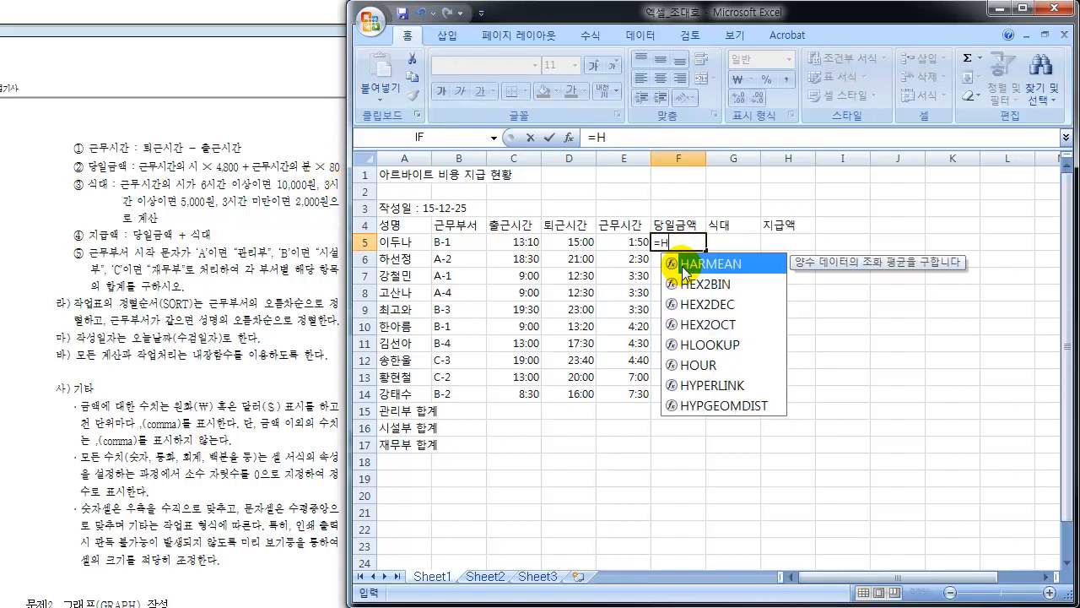
text(OUR)
double_click(683, 264)
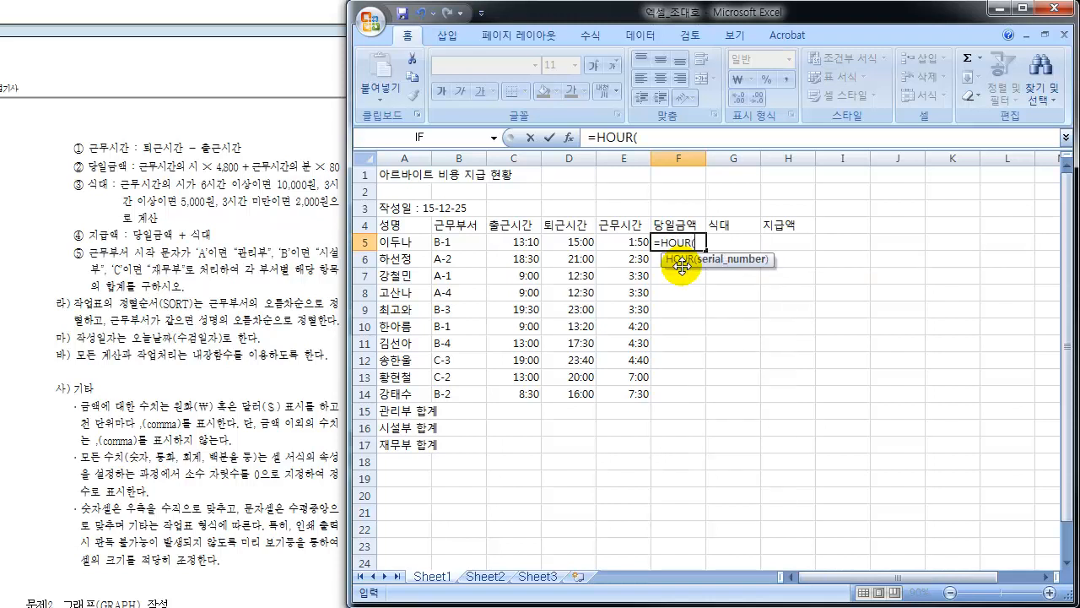
click(627, 244)
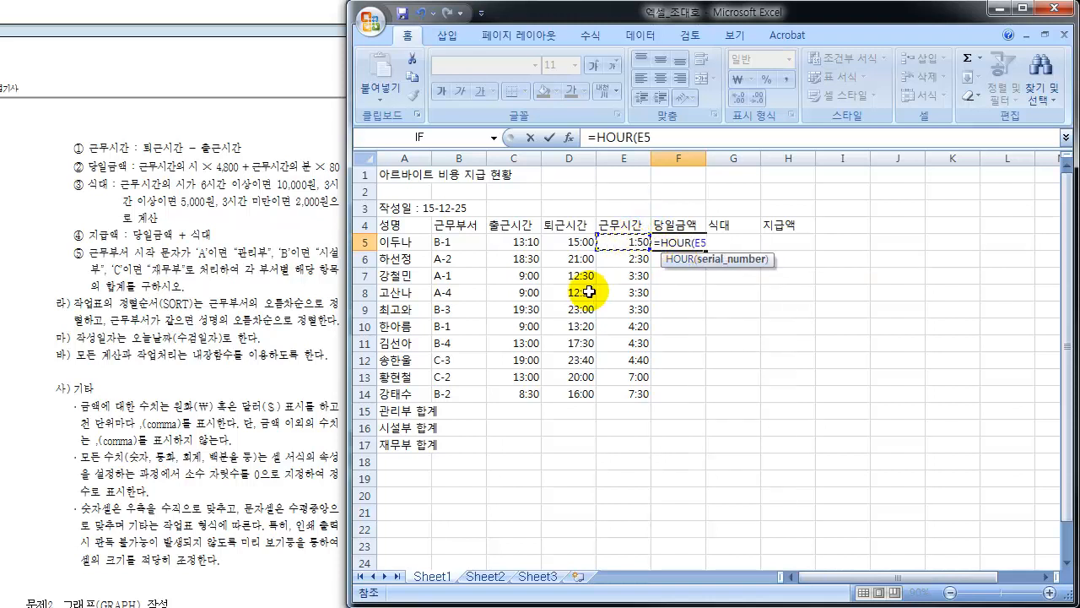
text()*4800+)
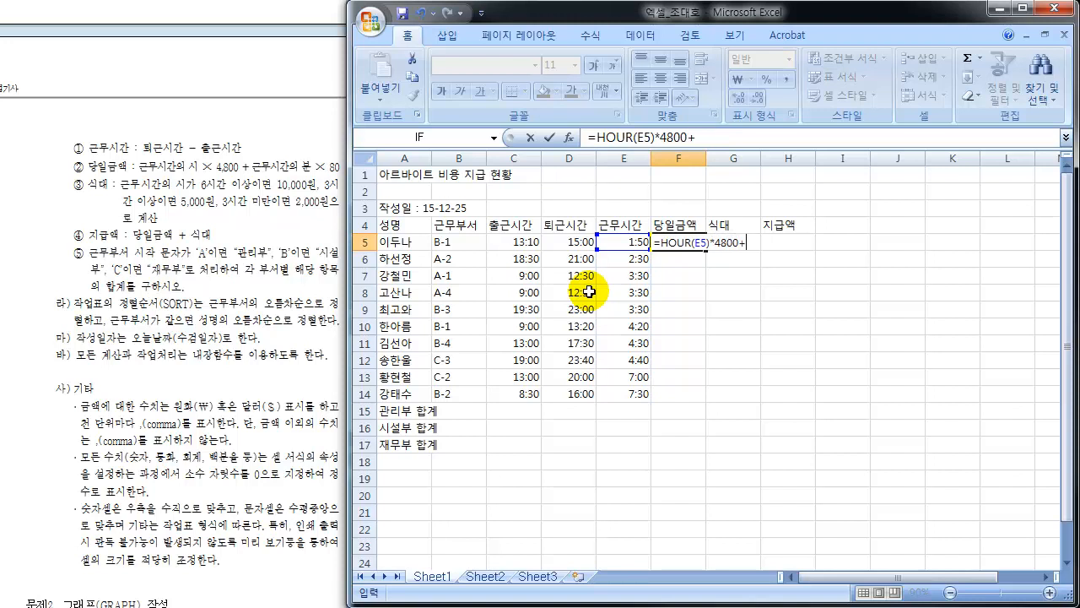
text(M)
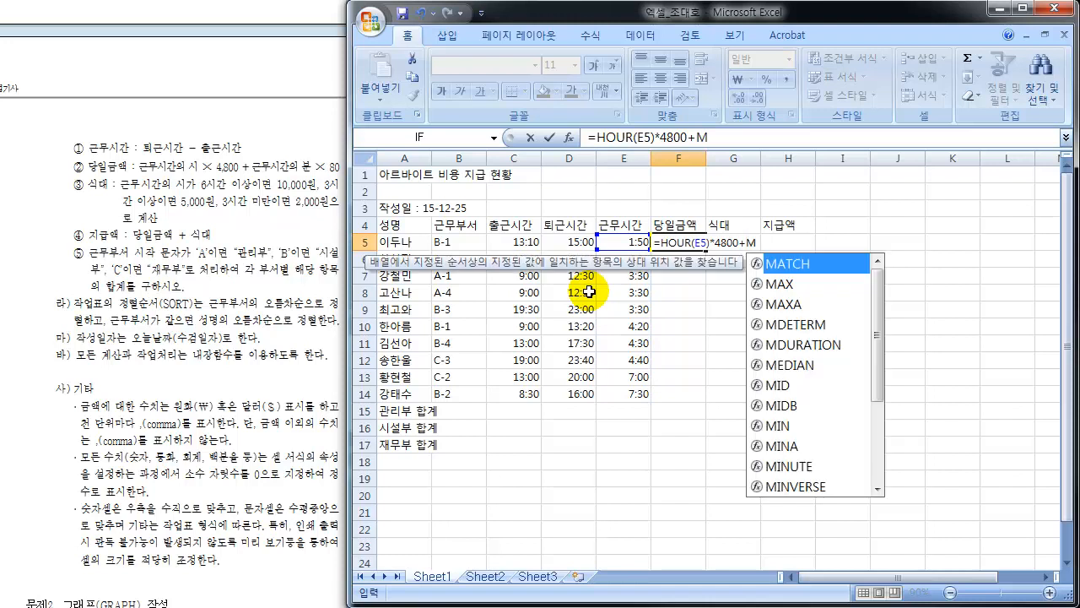
text(INUTE()
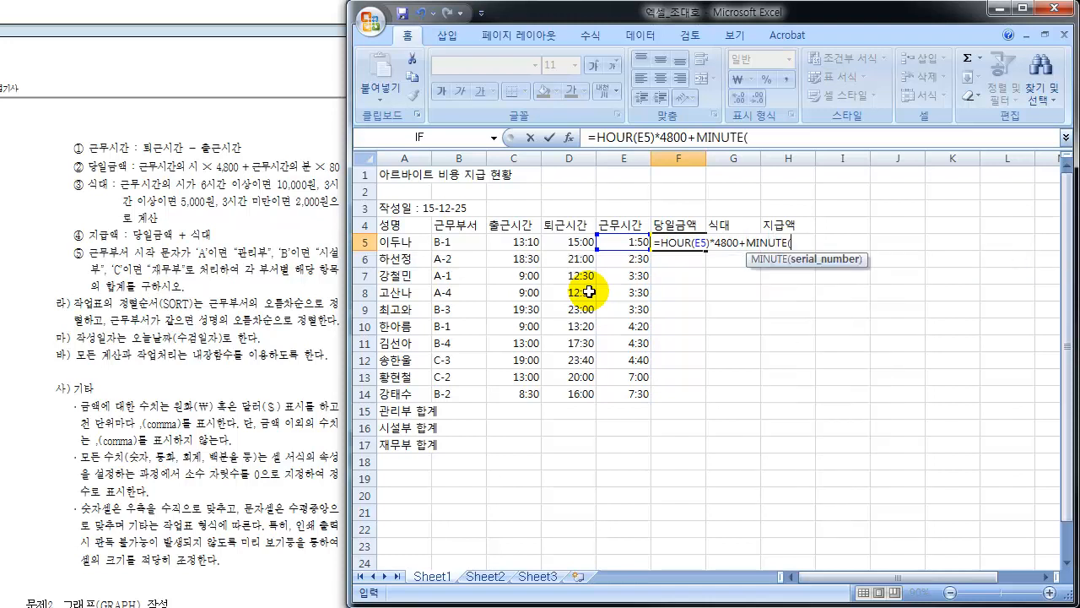
click(623, 245)
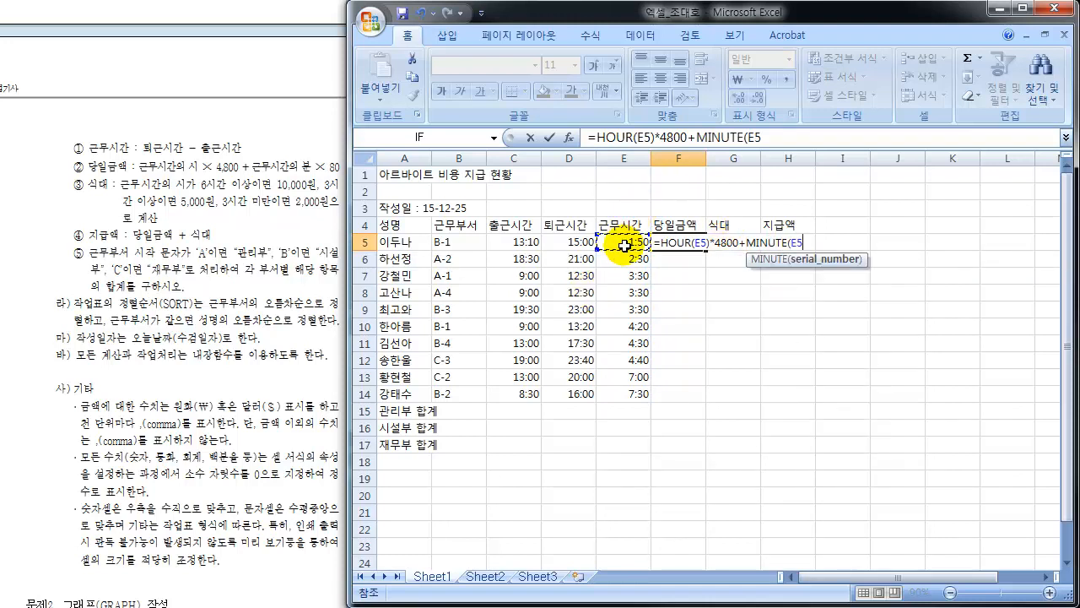
text()*80)
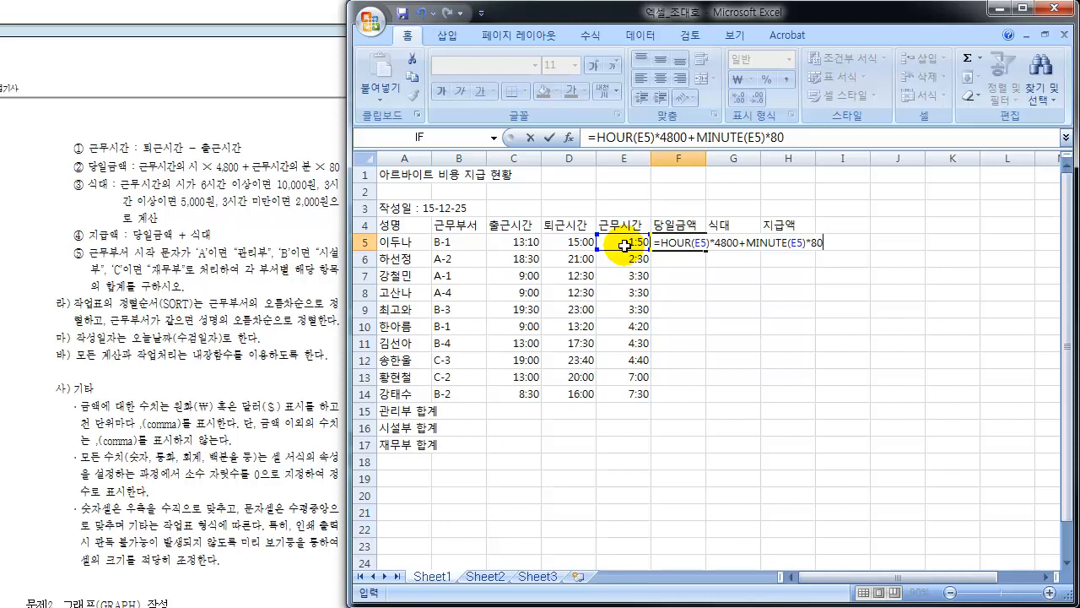
key(Return)
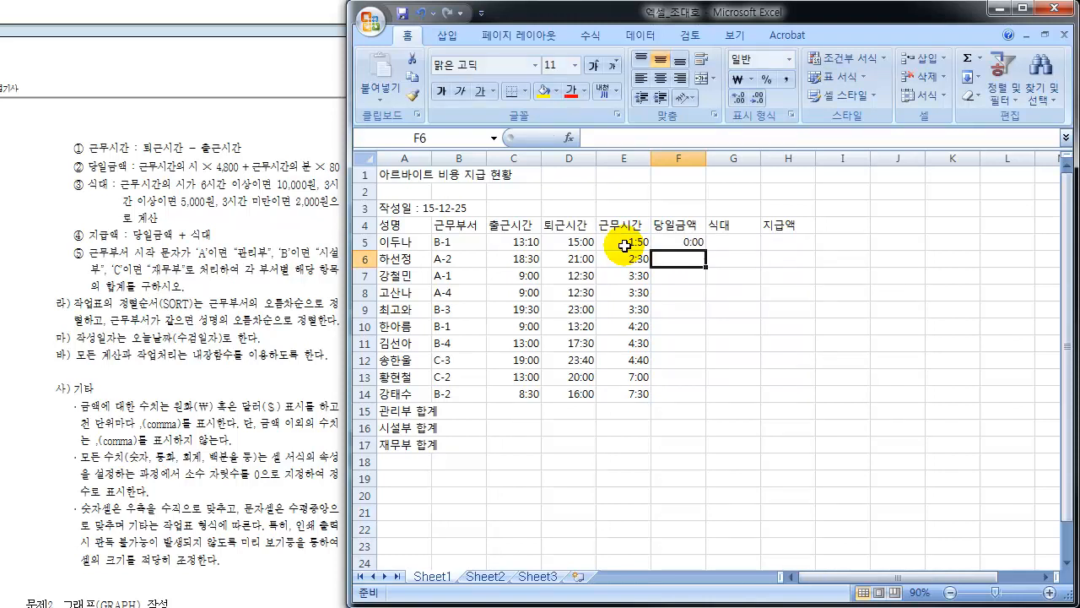
Examine F5's formula and the number format in which its 당일금액 value is displayed.
key(Up)
key(Down)
key(Up)
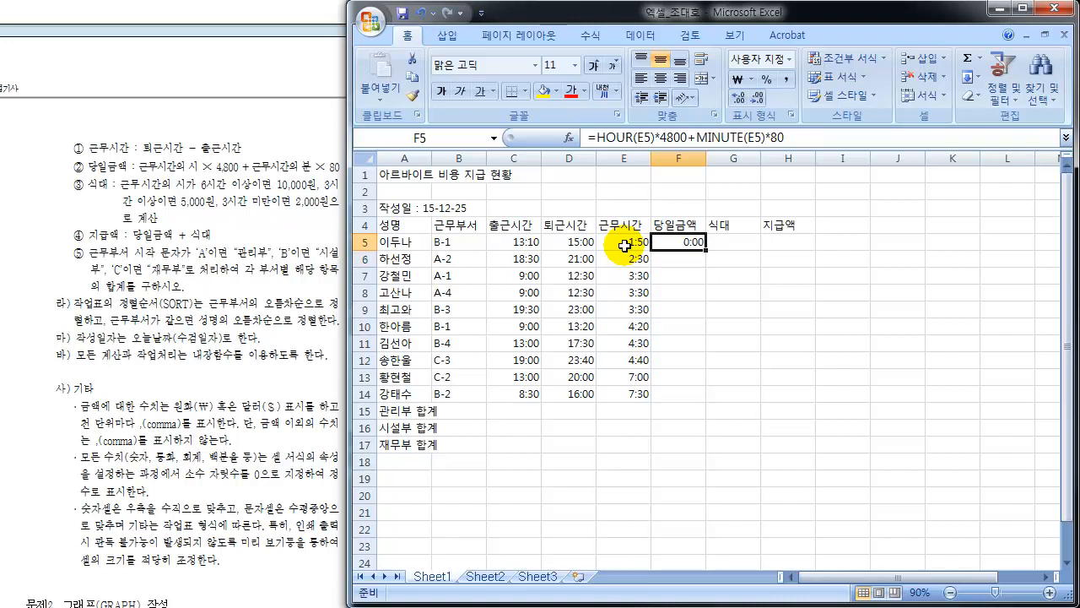
key(Down)
key(Up)
key(Down)
key(Up)
key(Down)
key(Up)
key(Down)
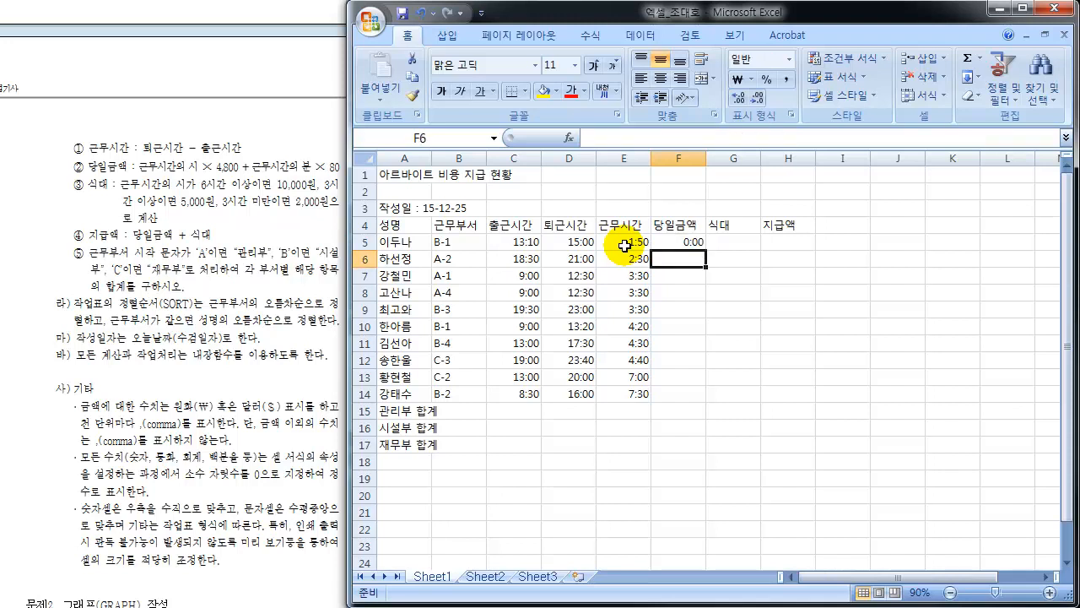
key(Up)
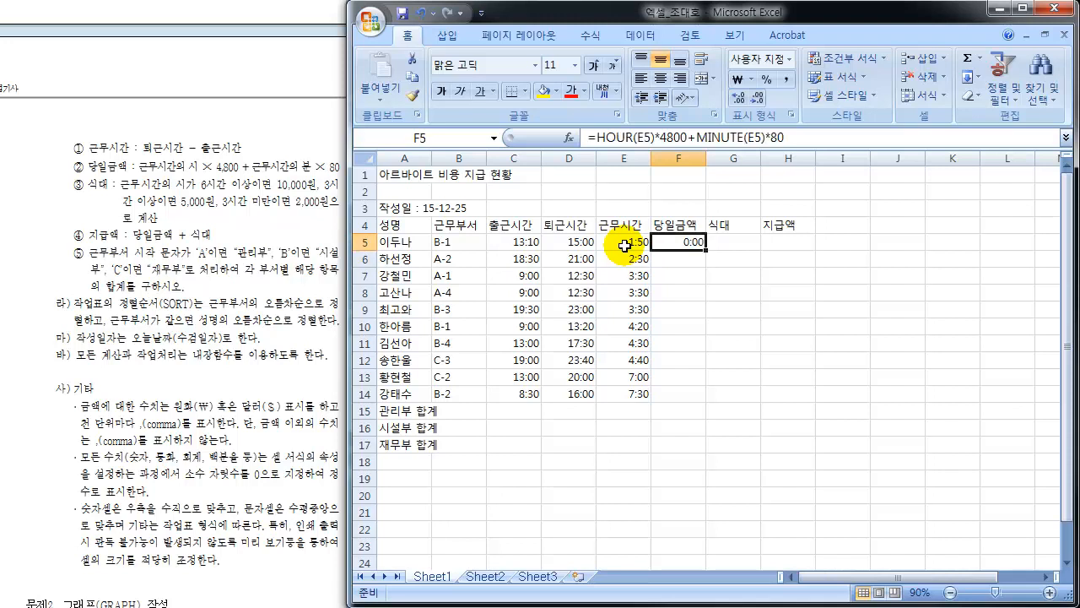
key(Left)
key(Right)
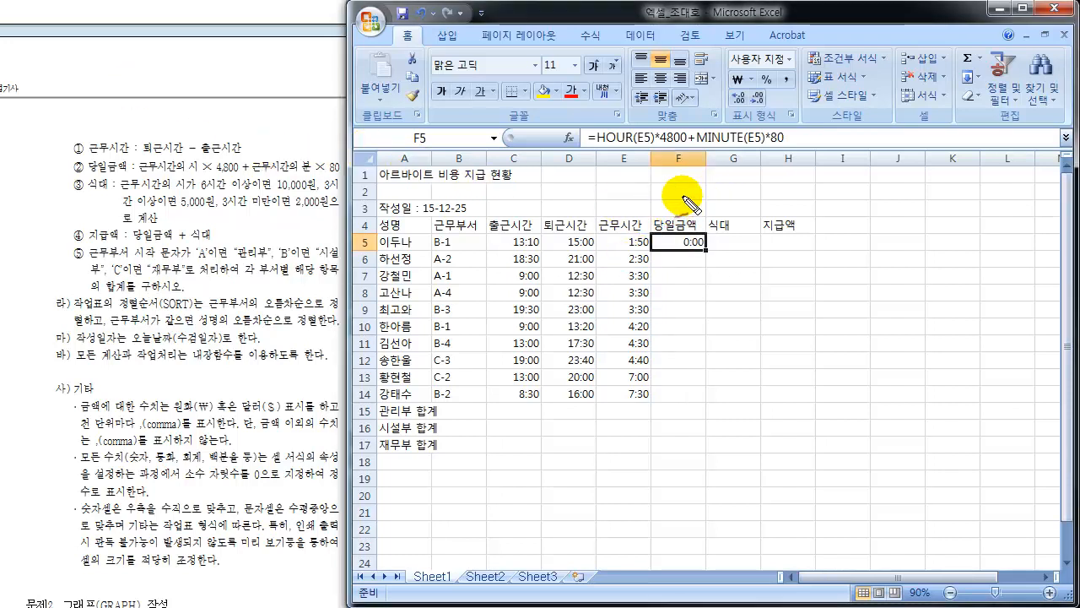
mouse_move(686, 195)
mouse_down()
mouse_move(688, 208)
mouse_move(700, 198)
mouse_move(723, 210)
mouse_move(799, 199)
mouse_move(791, 210)
mouse_up()
mouse_move(807, 199)
mouse_down()
mouse_move(808, 208)
mouse_move(818, 198)
mouse_up()
drag(826, 182, 828, 215)
mouse_move(839, 202)
mouse_down()
mouse_move(858, 201)
mouse_move(848, 212)
mouse_move(883, 185)
mouse_move(876, 211)
mouse_move(895, 211)
mouse_up()
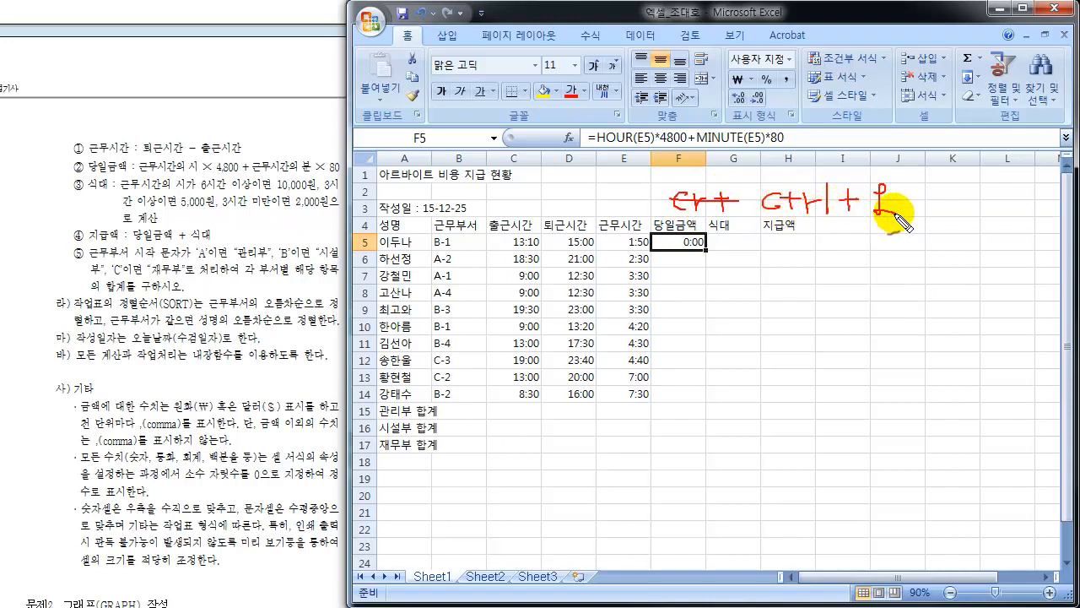
mouse_move(791, 223)
mouse_down()
mouse_move(892, 226)
mouse_move(839, 245)
mouse_up()
drag(842, 241, 856, 241)
drag(856, 236, 856, 247)
mouse_move(863, 233)
mouse_down()
mouse_move(863, 251)
mouse_move(842, 249)
mouse_move(891, 243)
mouse_move(910, 261)
mouse_move(903, 278)
mouse_up()
drag(873, 287, 901, 286)
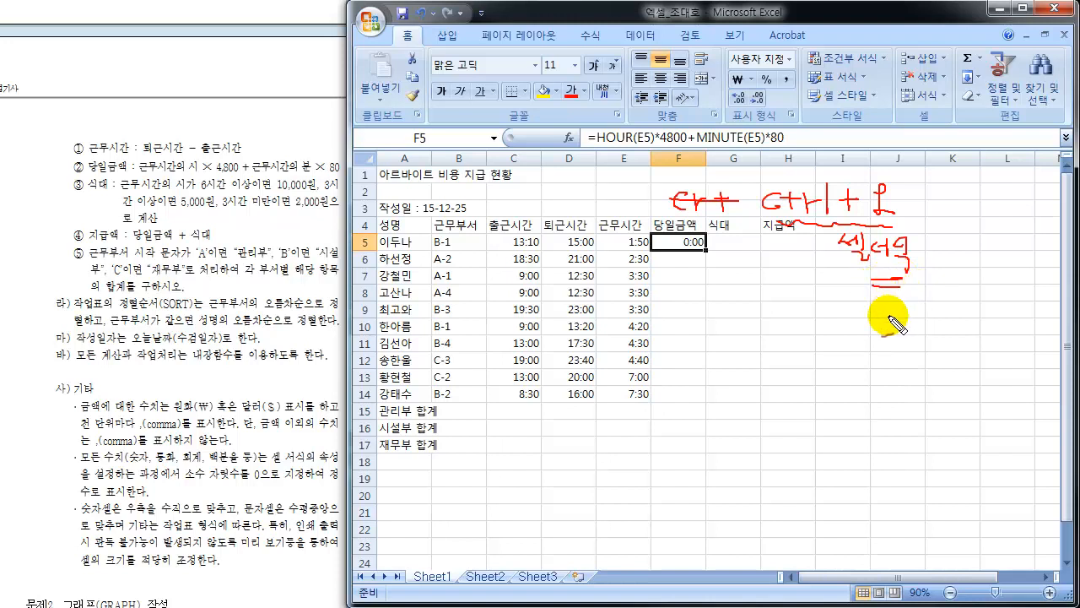
key(Escape)
Set F5's number format to 일반 and fill its formula down through F14.
click(692, 244)
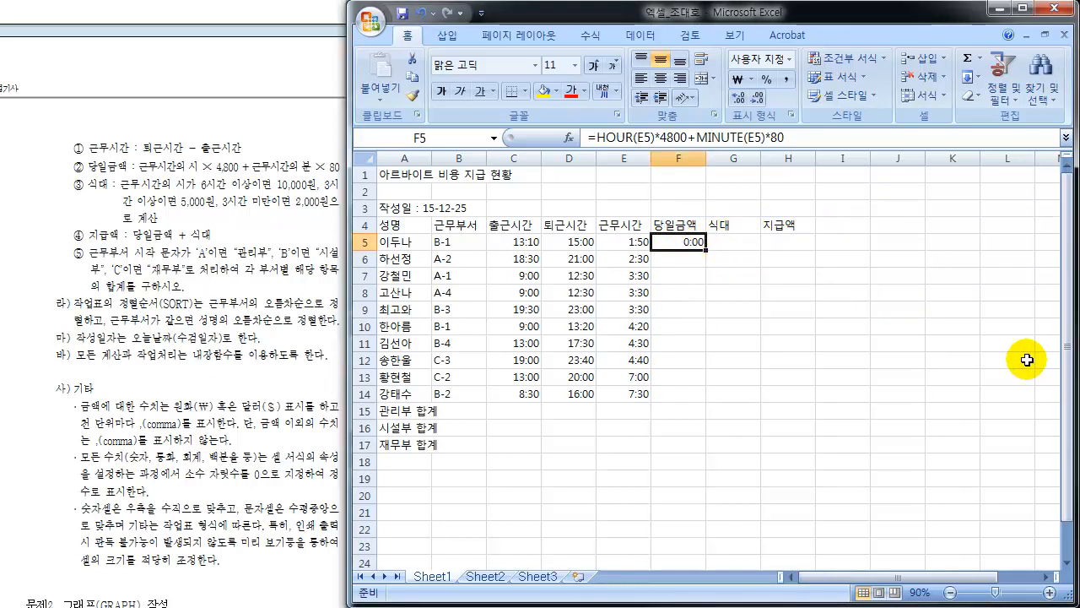
key(ctrl+1)
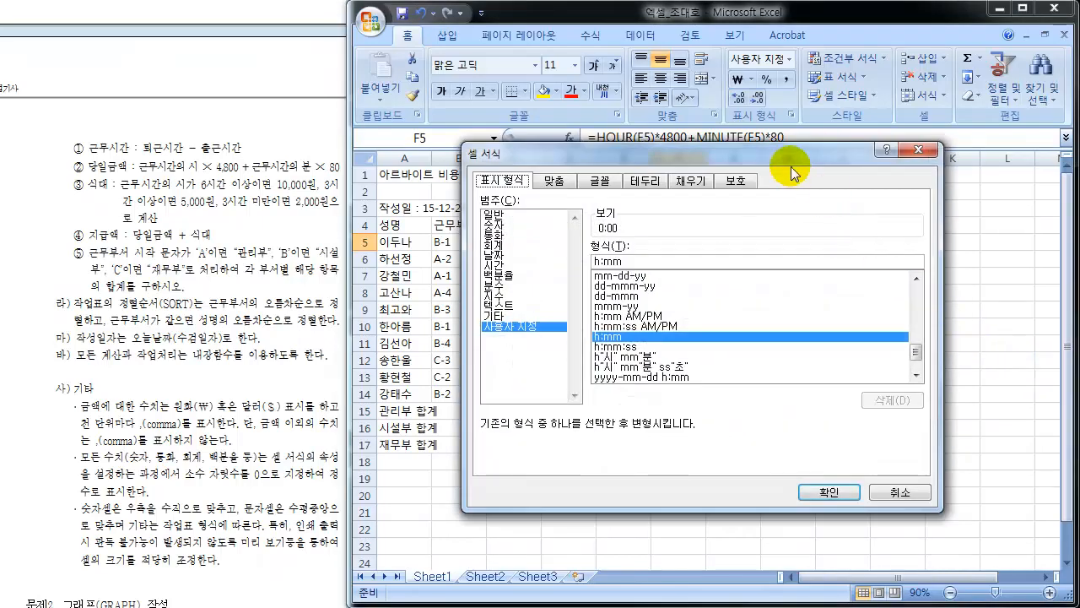
drag(785, 158, 413, 143)
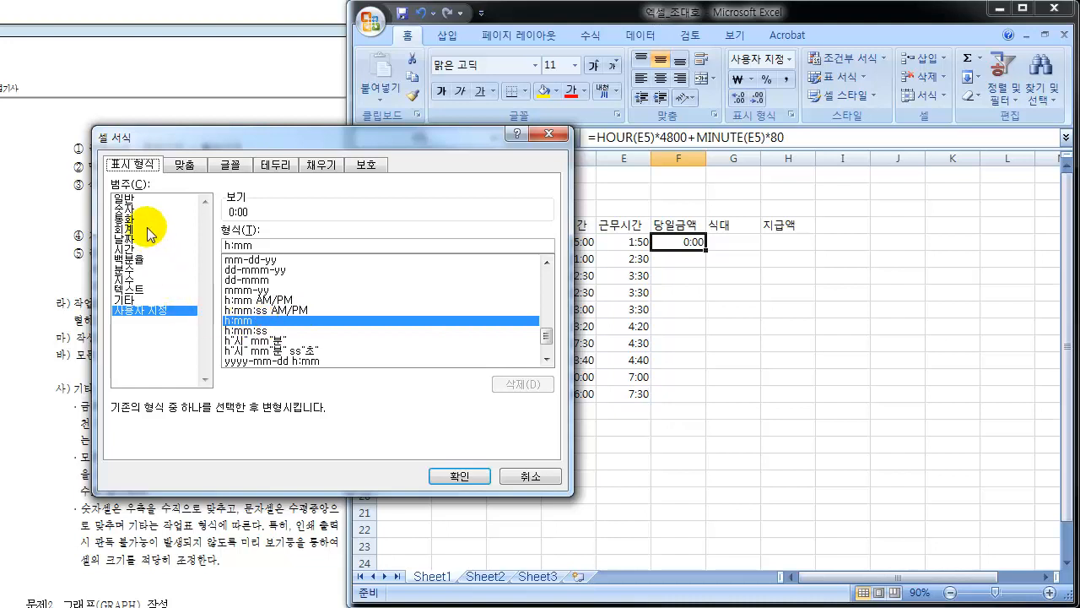
click(127, 199)
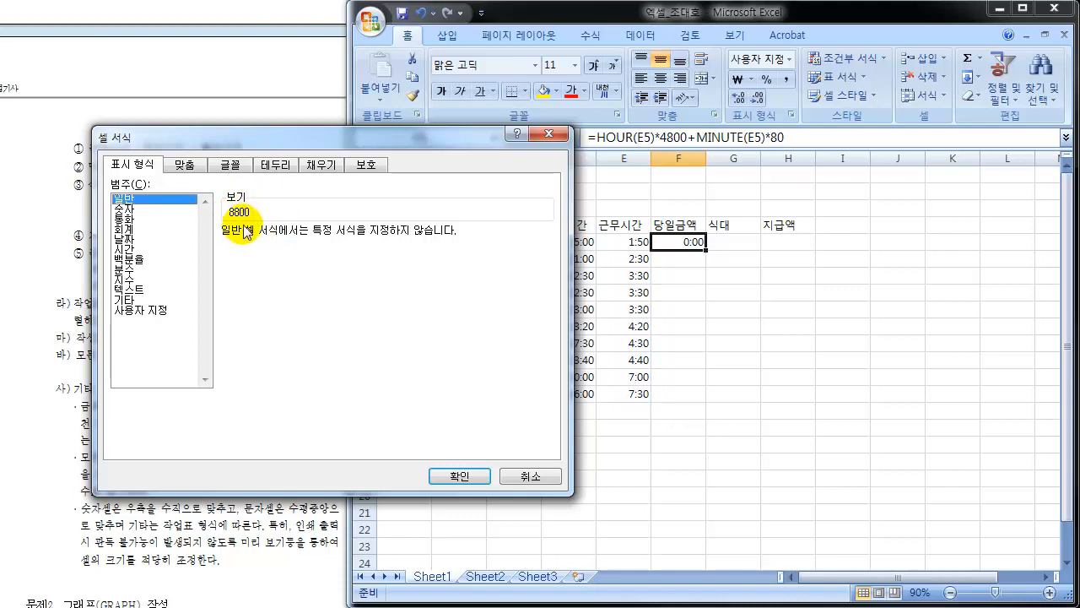
click(456, 476)
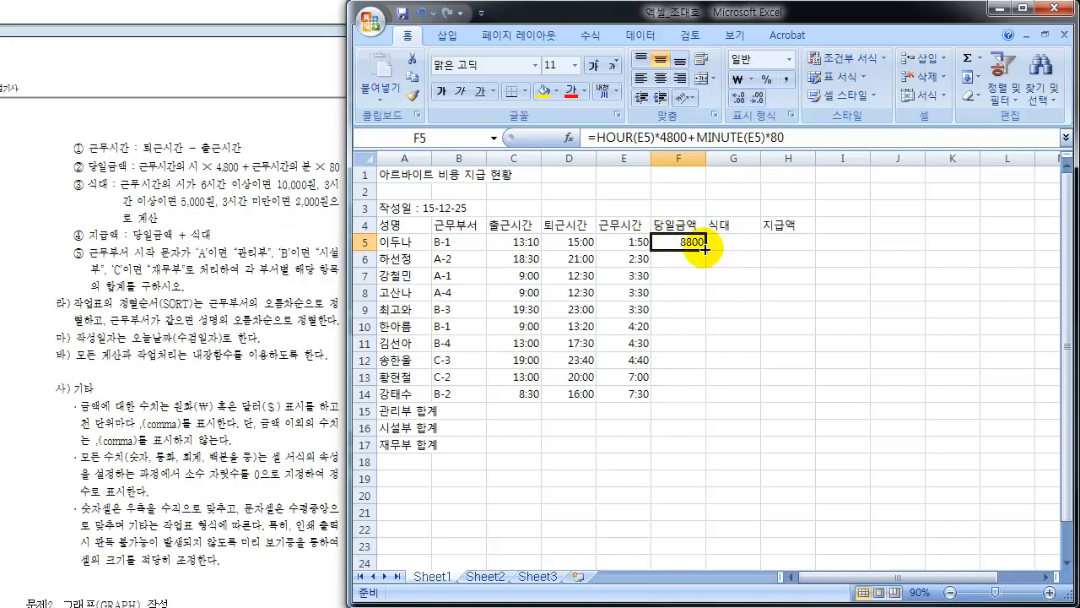
drag(705, 249, 693, 402)
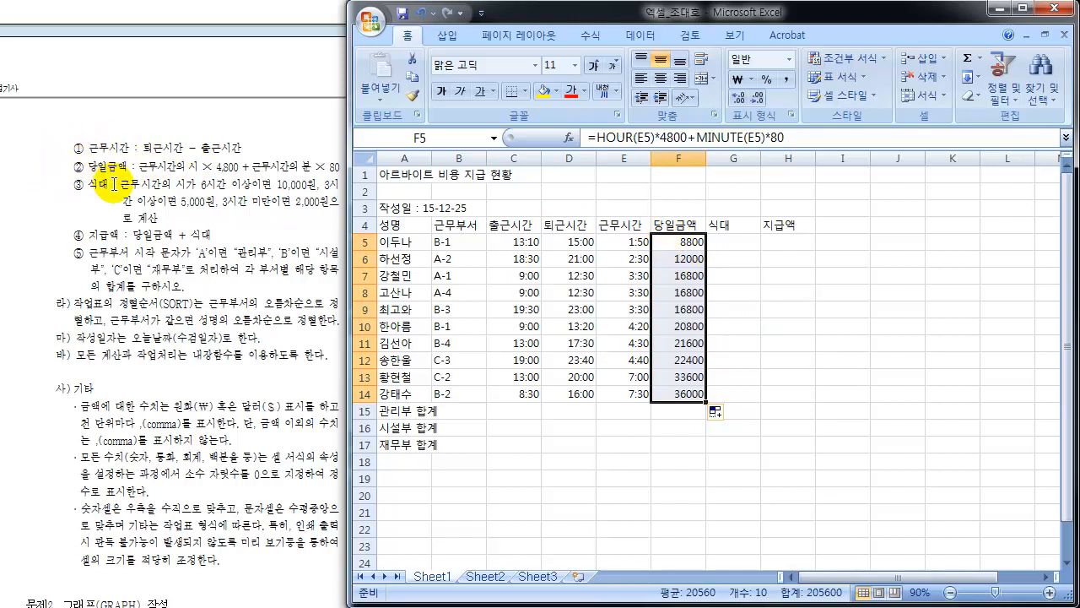
Begin the 식대 formula in G5 with the condition =IF(E5>=6.
click(741, 246)
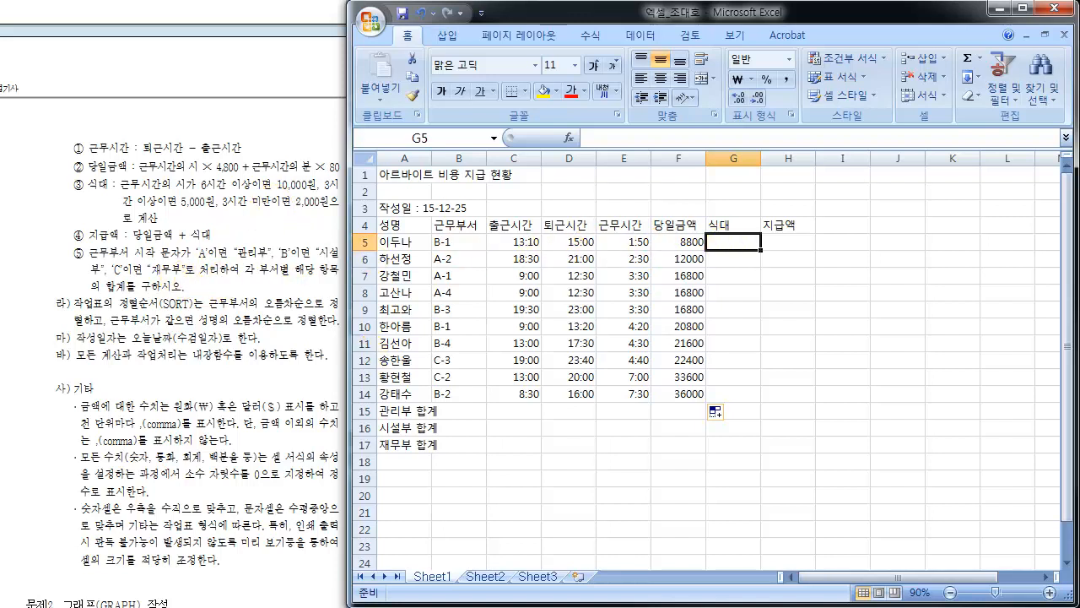
text(=I)
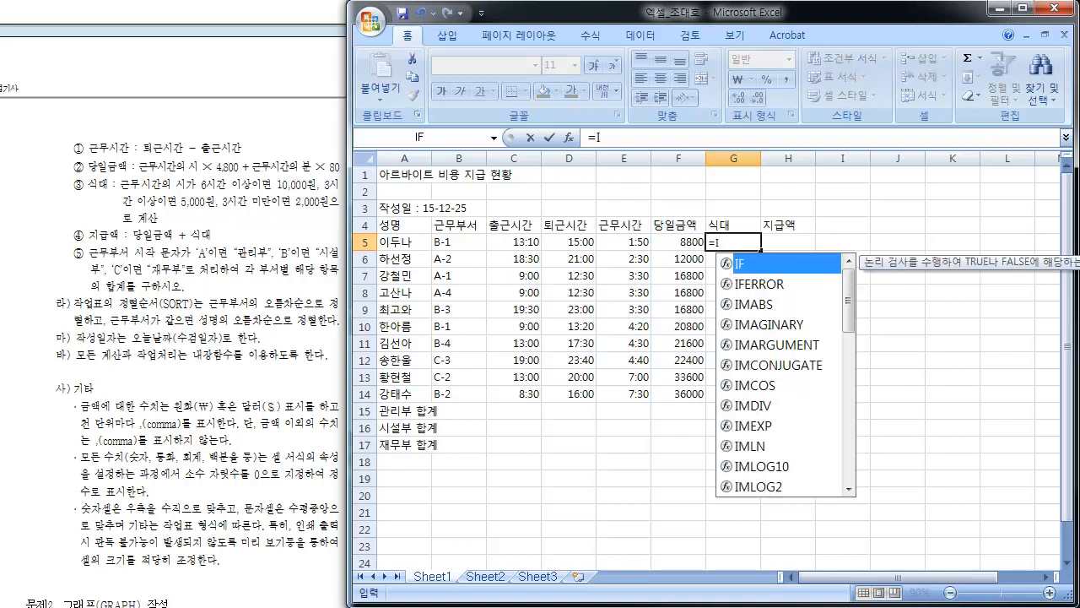
text(F()
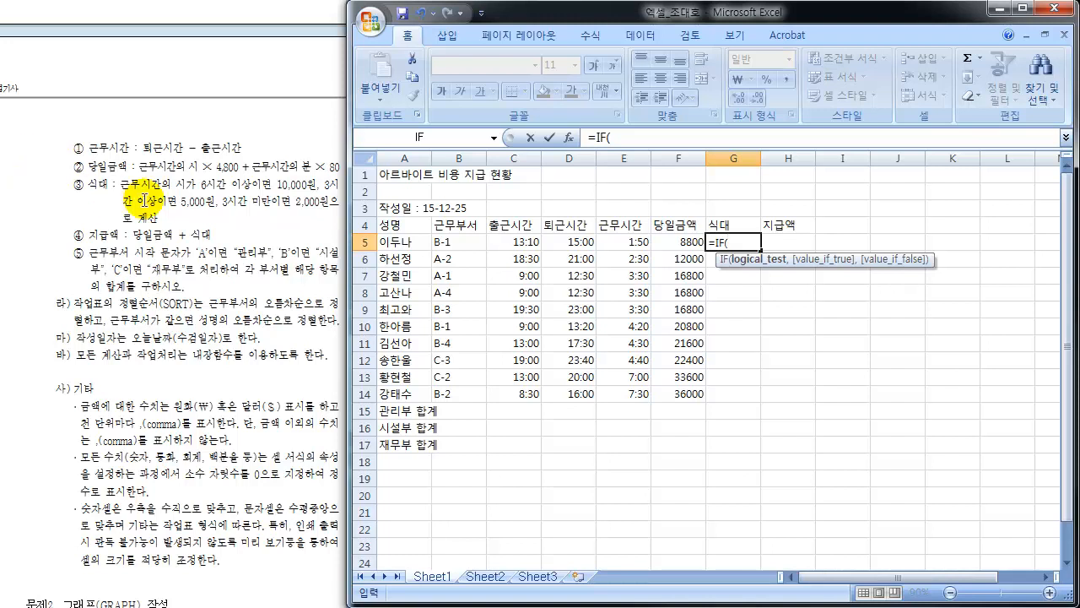
click(629, 241)
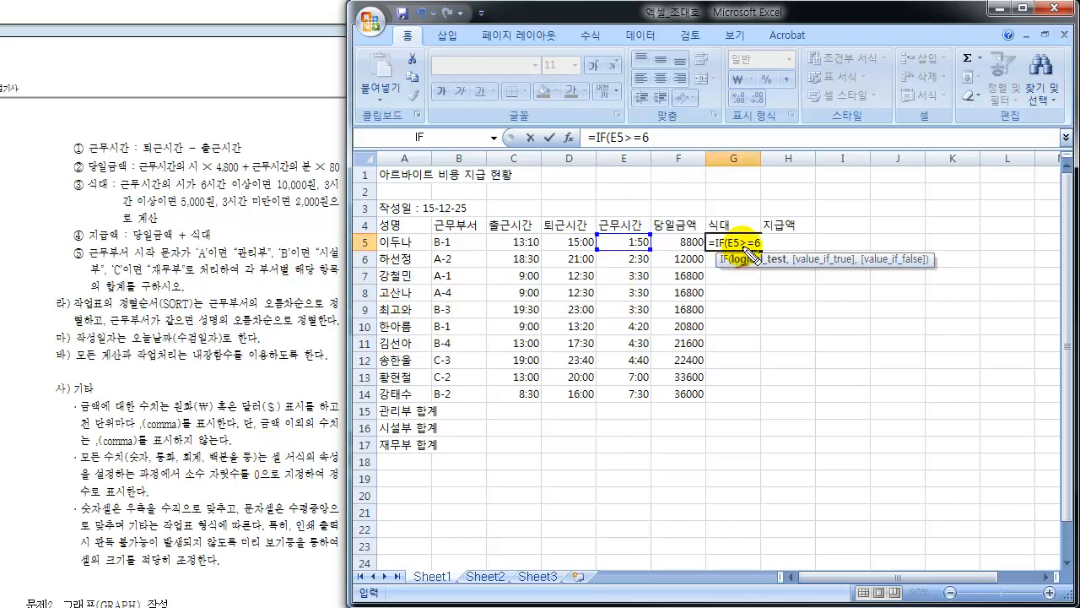
mouse_move(642, 233)
mouse_down()
mouse_move(596, 241)
mouse_move(652, 251)
mouse_move(635, 232)
mouse_up()
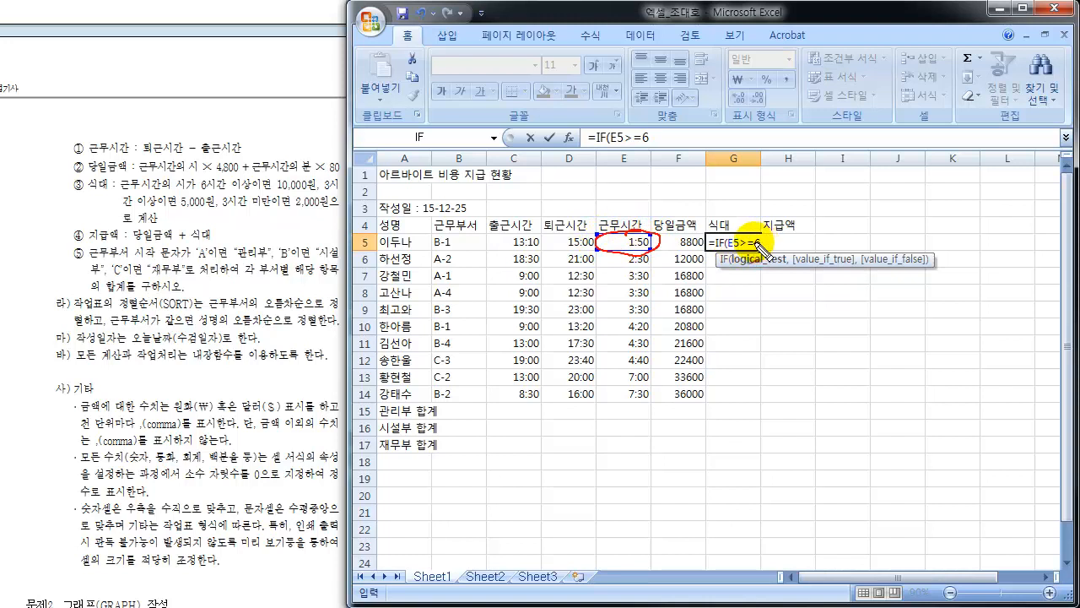
drag(752, 242, 768, 256)
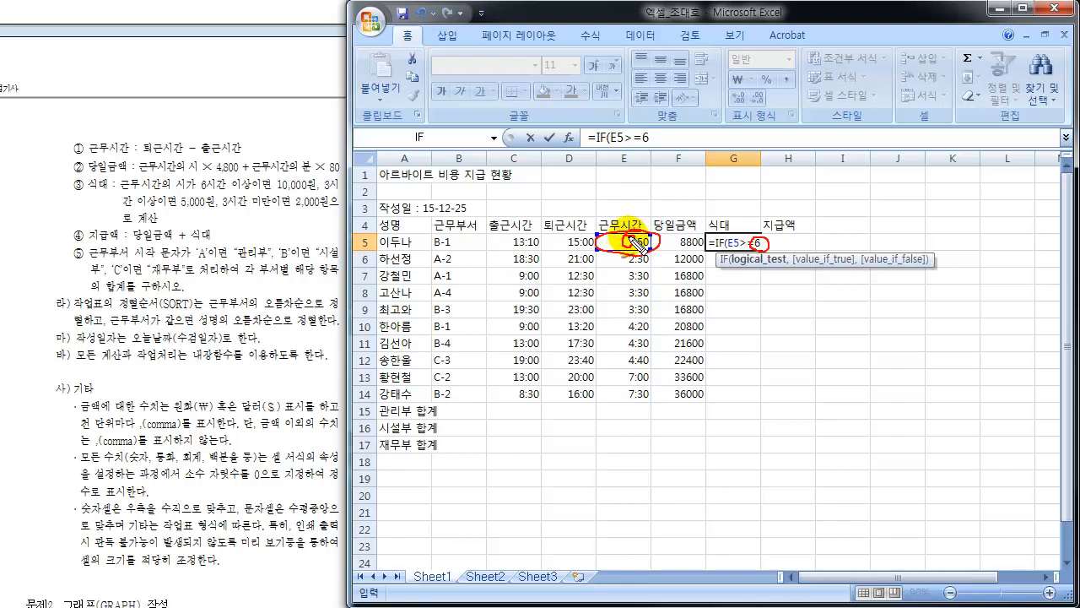
drag(634, 245, 657, 218)
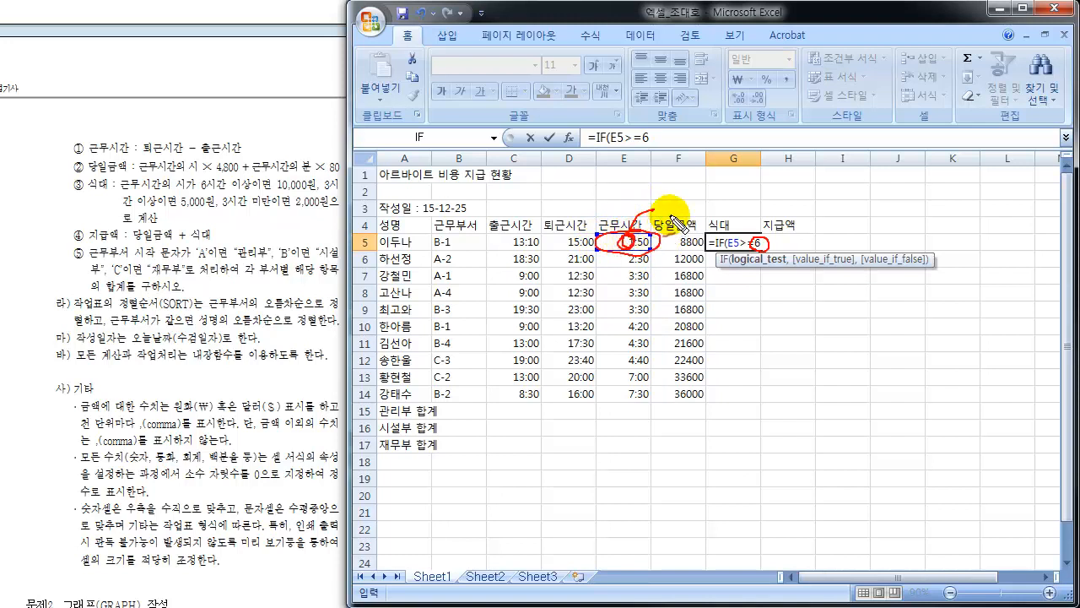
mouse_move(661, 196)
mouse_down()
mouse_move(675, 216)
mouse_move(724, 214)
mouse_up()
mouse_move(657, 205)
mouse_down()
mouse_move(709, 223)
mouse_move(753, 196)
mouse_move(680, 187)
mouse_up()
mouse_move(625, 245)
mouse_down()
mouse_move(635, 230)
mouse_move(629, 240)
mouse_move(639, 240)
mouse_up()
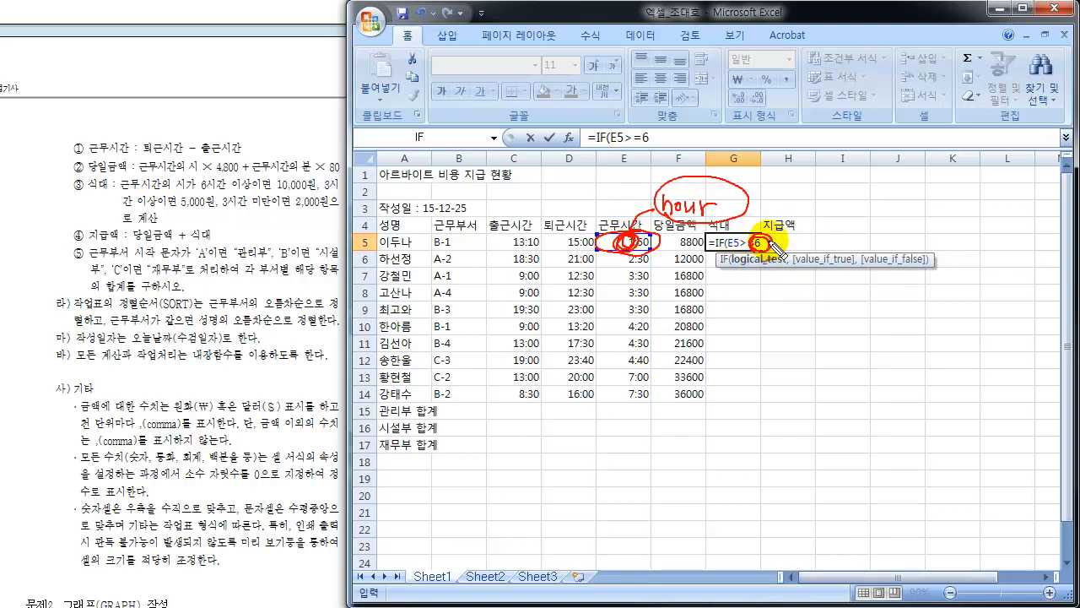
key(Escape)
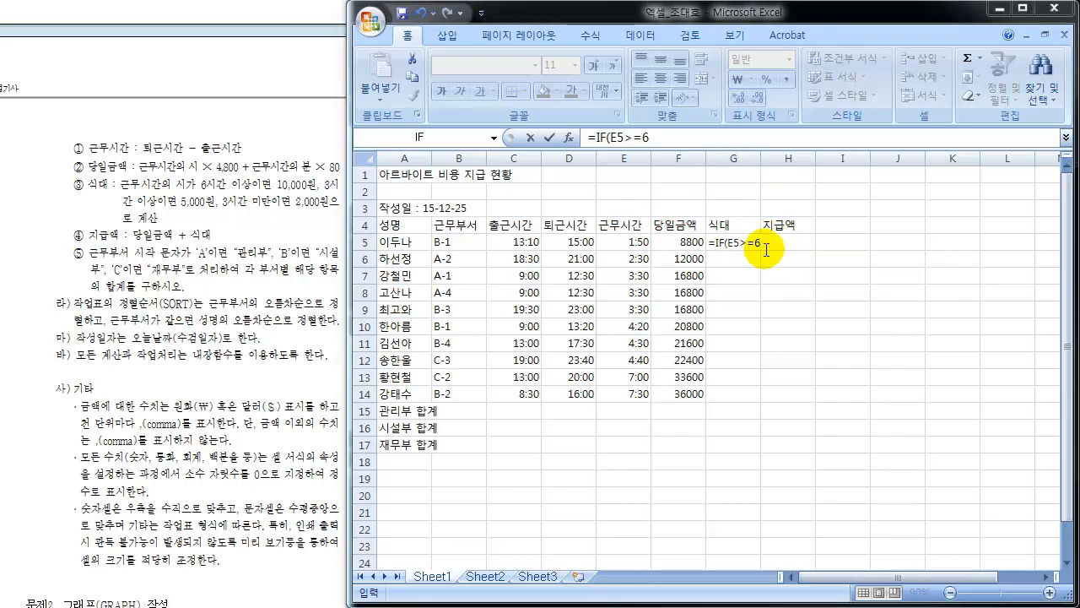
Wrap E5 in the HOUR function so G5's 식대 condition reads HOUR(E5)>=6, ready for its true value.
click(731, 244)
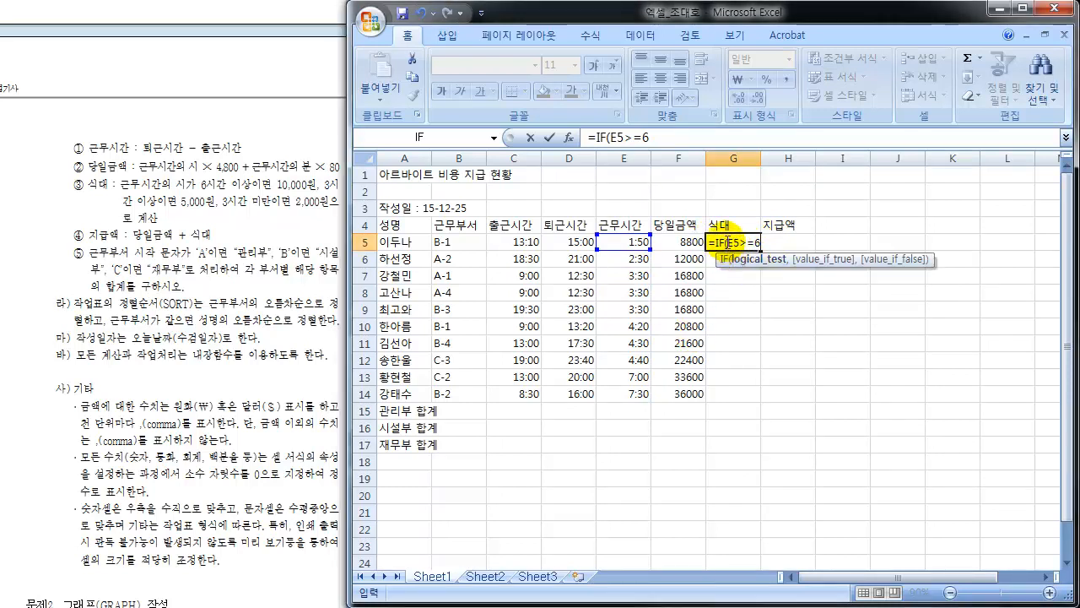
click(727, 244)
key(Right)
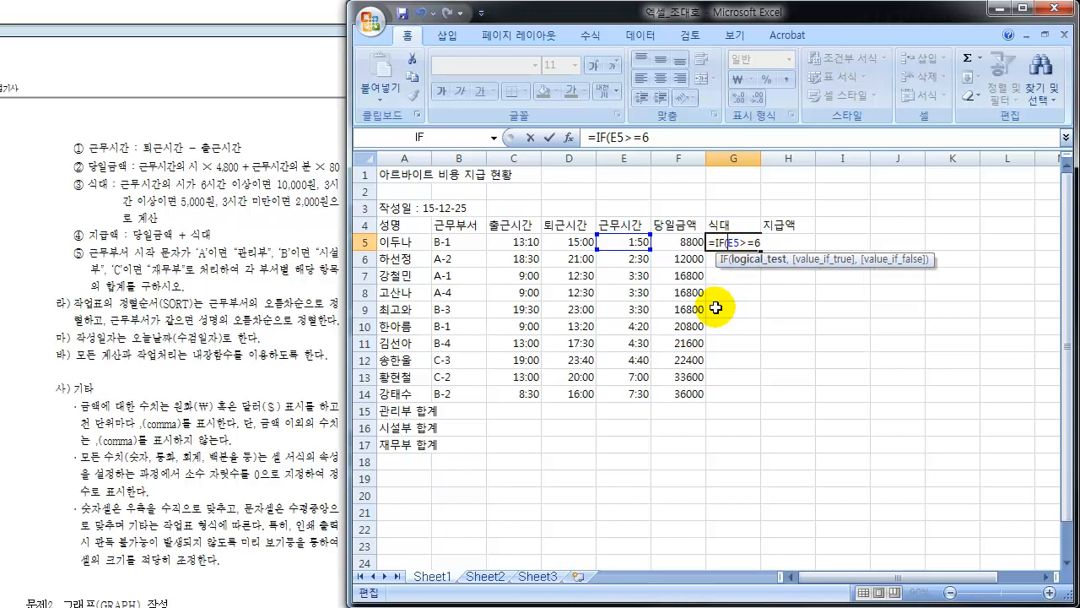
text(HOU)
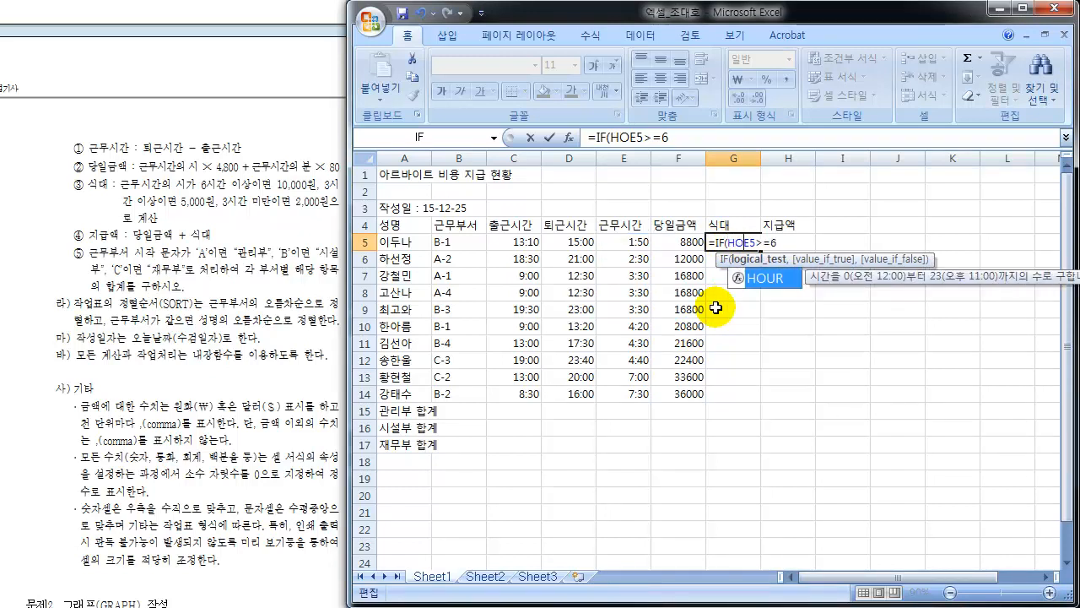
text(R(E5)
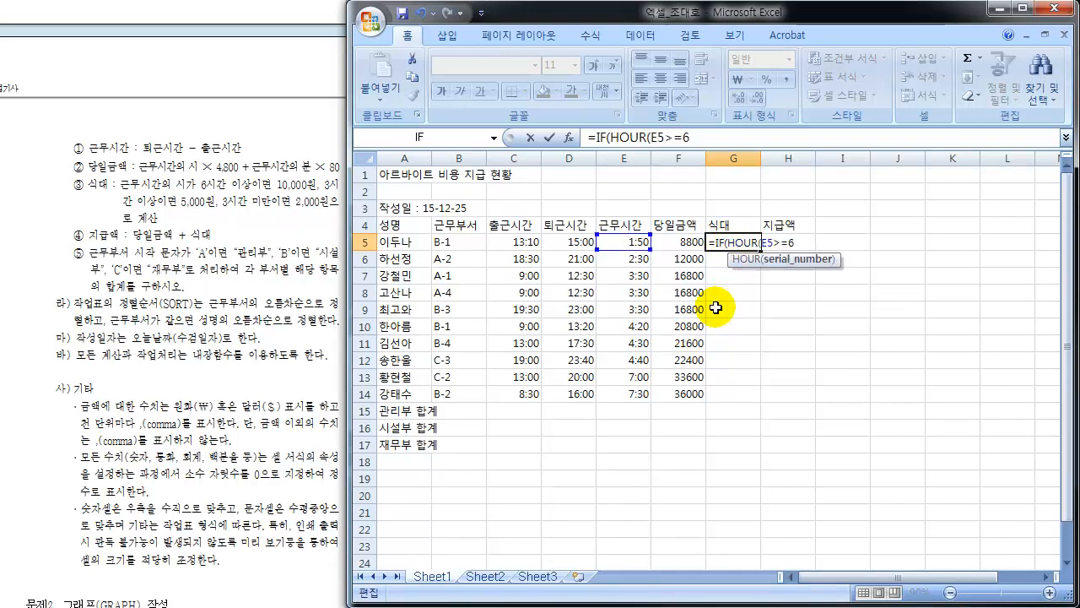
text())
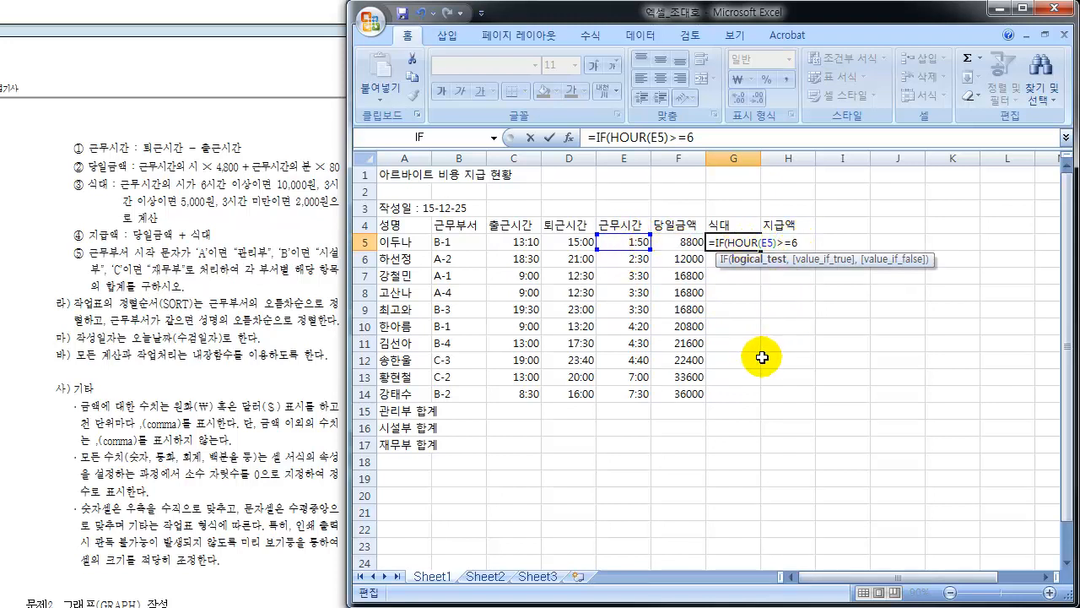
text(,)
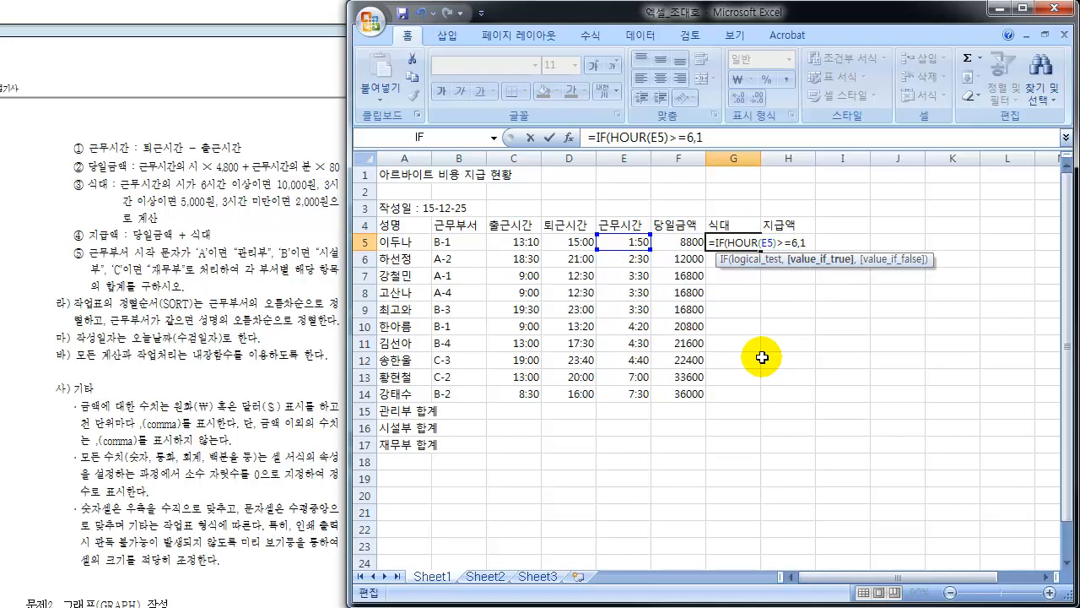
Try 10,000원 as the true value of G5's IF formula.
text(10,000)
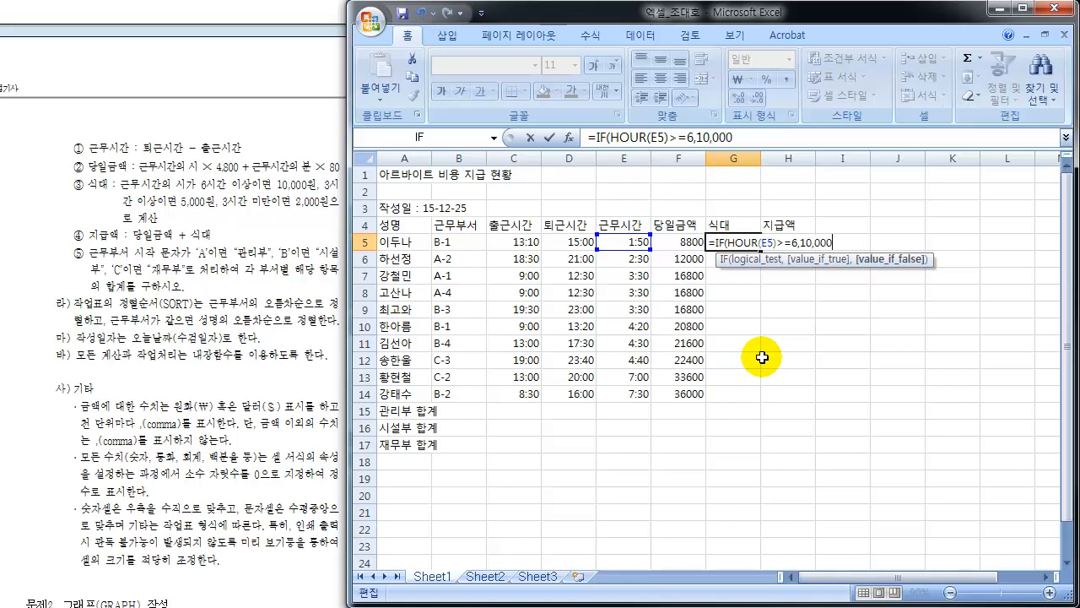
text(DNJ)
key(BackSpace)
key(BackSpace)
key(BackSpace)
text(원)
mouse_move(270, 196)
mouse_down()
mouse_move(320, 206)
mouse_move(314, 173)
mouse_move(277, 181)
mouse_move(283, 196)
mouse_up()
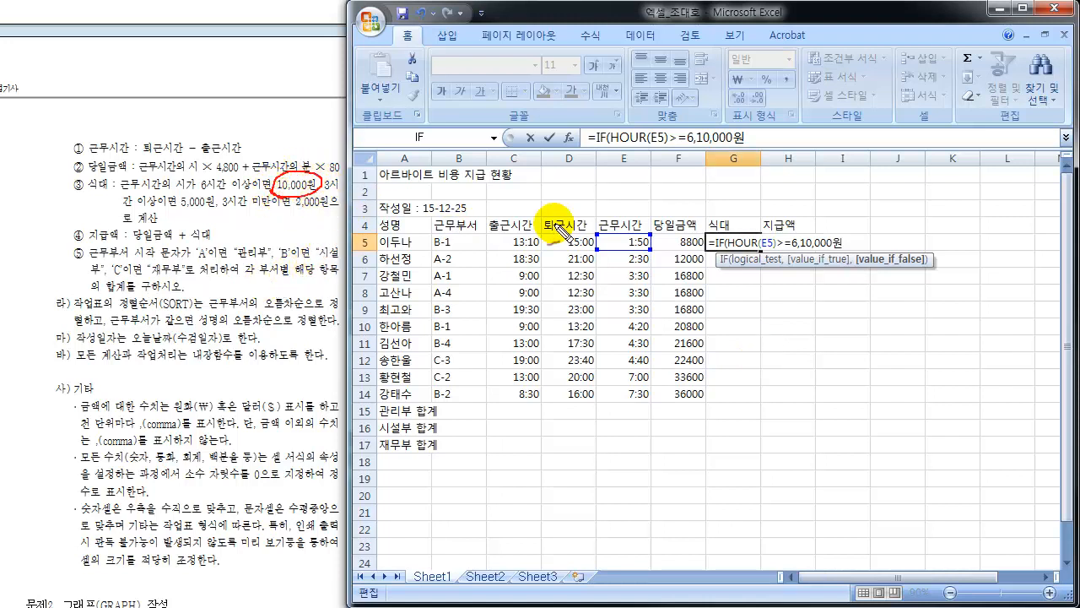
mouse_move(735, 239)
mouse_down()
mouse_move(713, 249)
mouse_move(728, 237)
mouse_move(716, 245)
mouse_move(775, 237)
mouse_move(798, 216)
mouse_move(775, 225)
mouse_up()
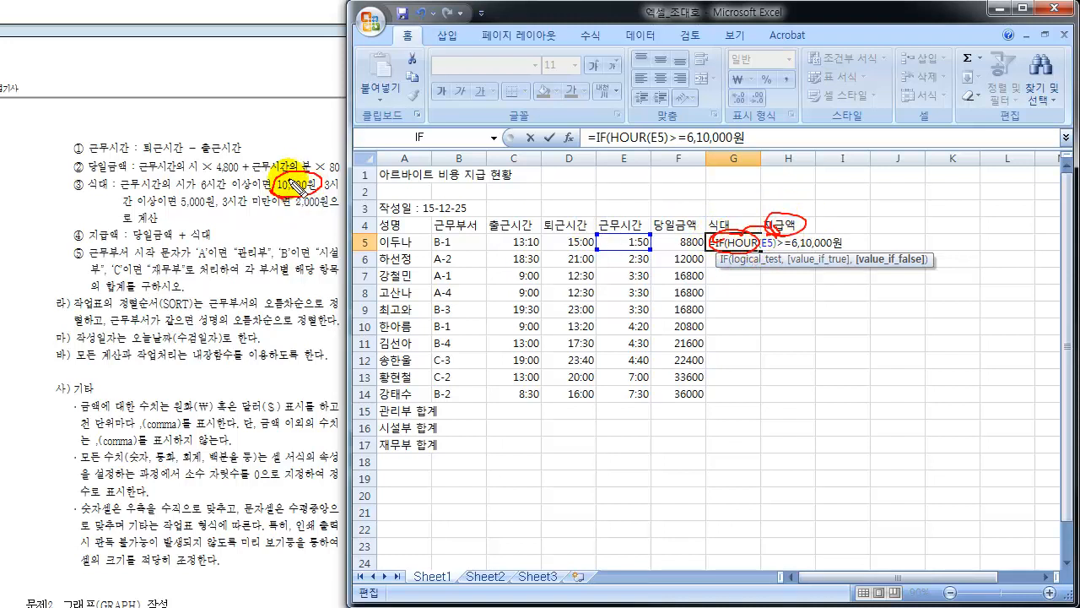
mouse_move(297, 188)
mouse_down()
mouse_move(285, 160)
mouse_move(273, 176)
mouse_move(291, 181)
mouse_up()
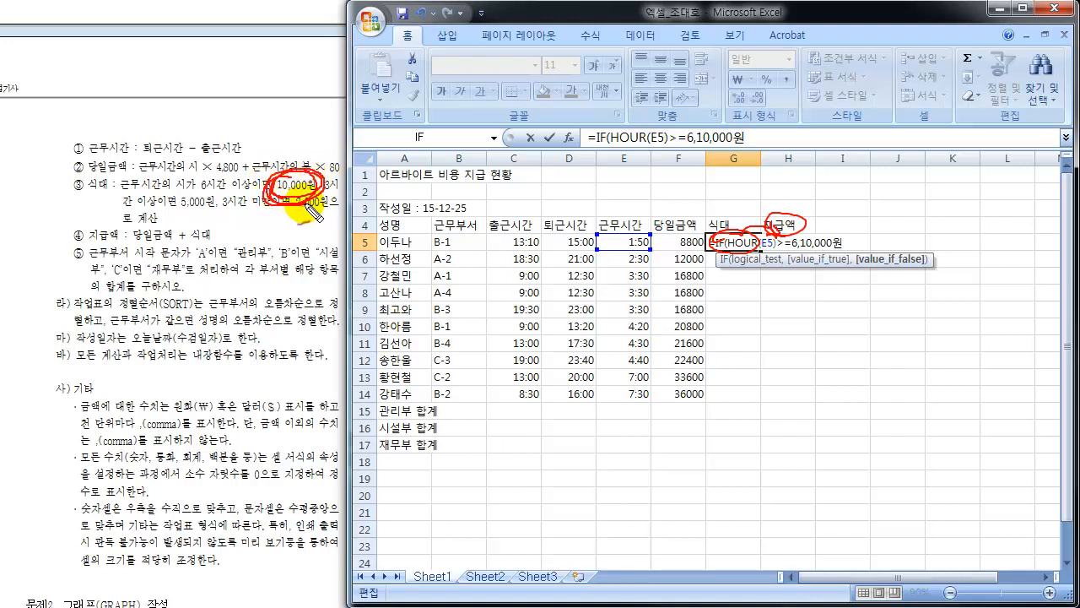
mouse_move(313, 214)
mouse_down()
mouse_move(287, 192)
mouse_move(297, 181)
mouse_move(282, 200)
mouse_up()
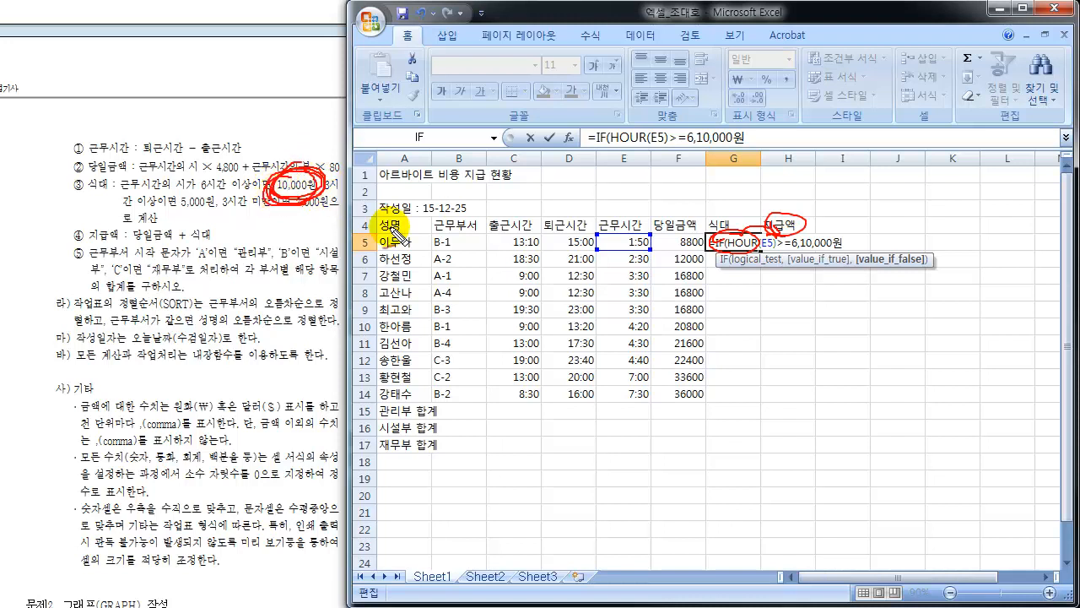
key(Escape)
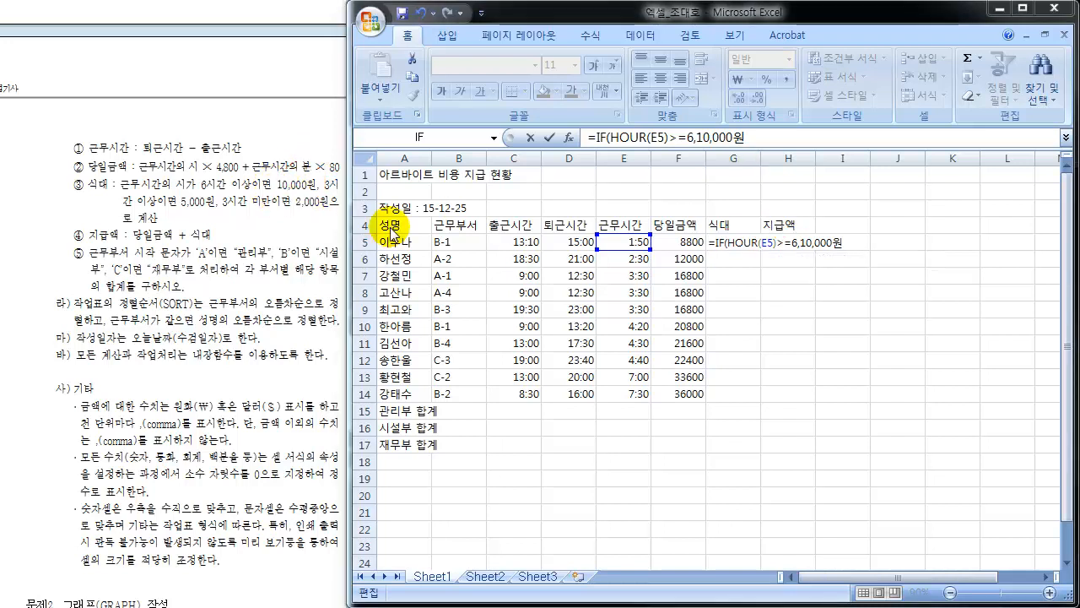
Replace the true value in G5's IF formula with the plain number 10000.
click(849, 244)
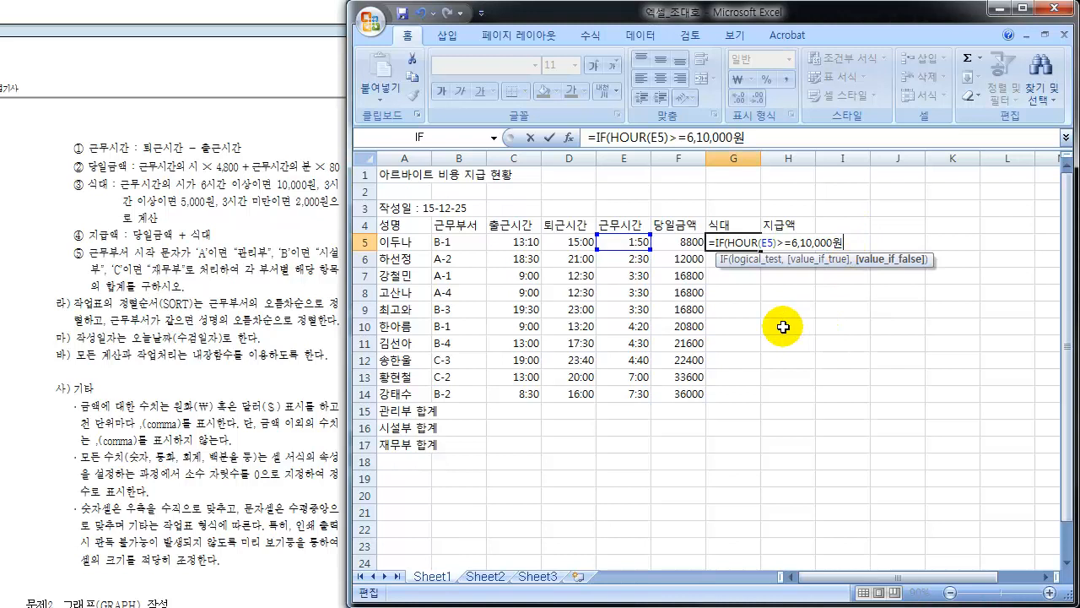
key(BackSpace)
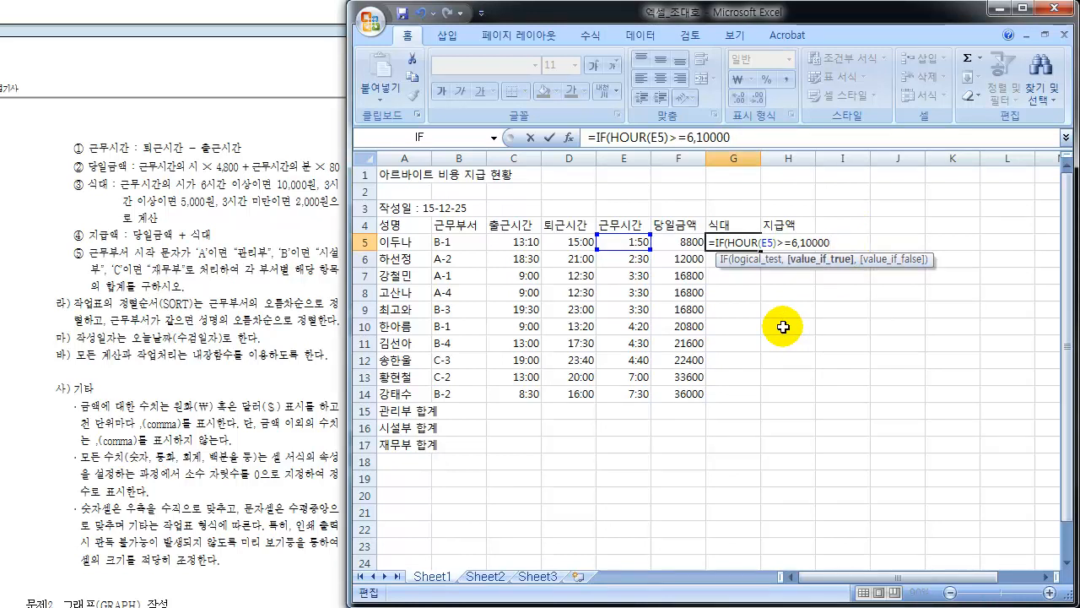
text(000,)
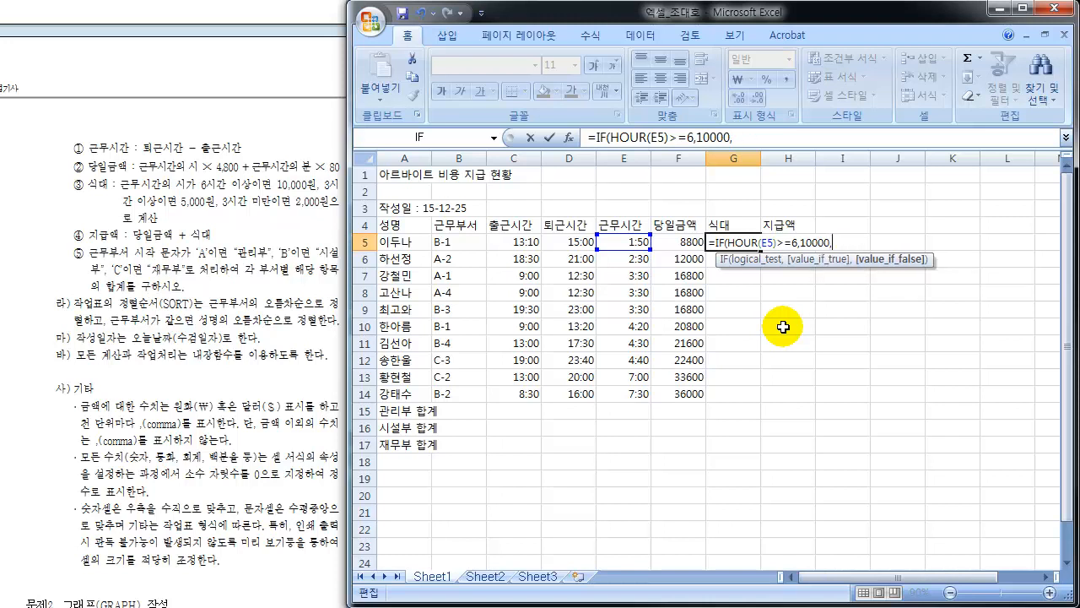
Nest a second IF as the false value in G5, with the condition HOUR(E5)>=3.
text(IF()
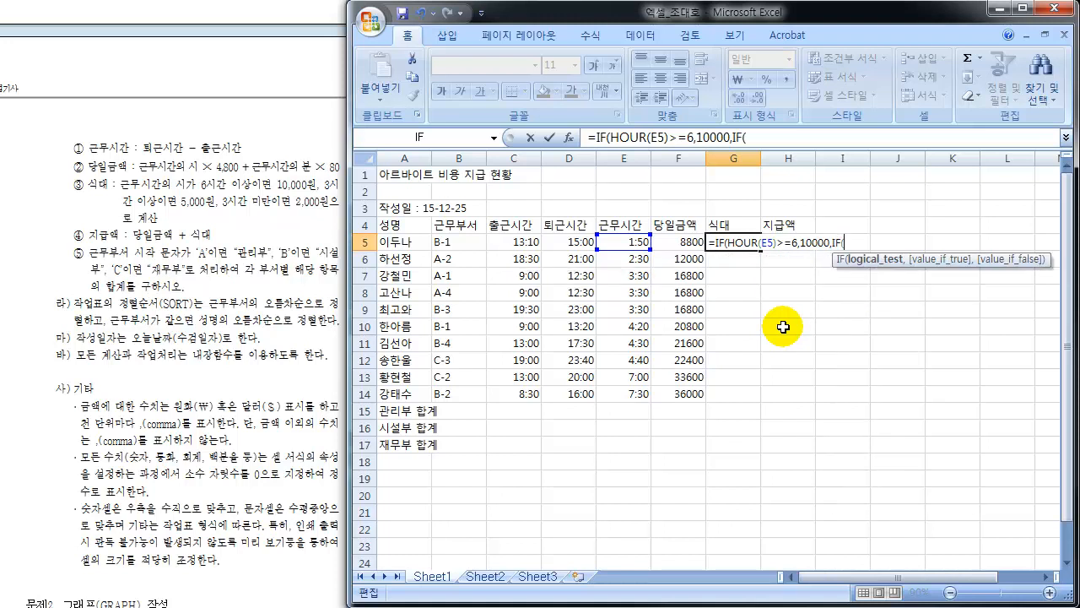
text(HOUR)
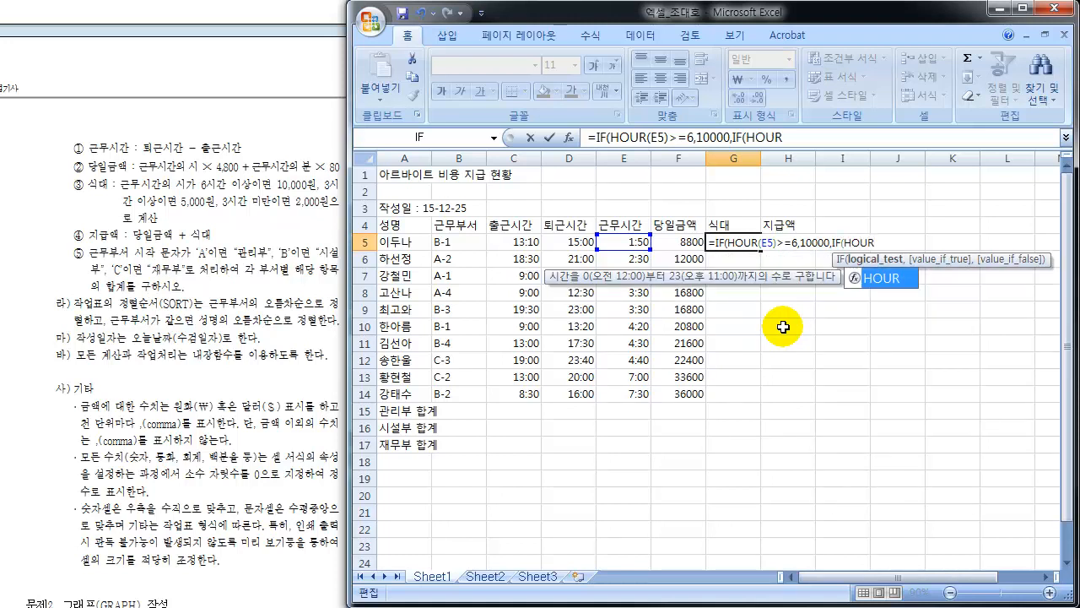
text(()
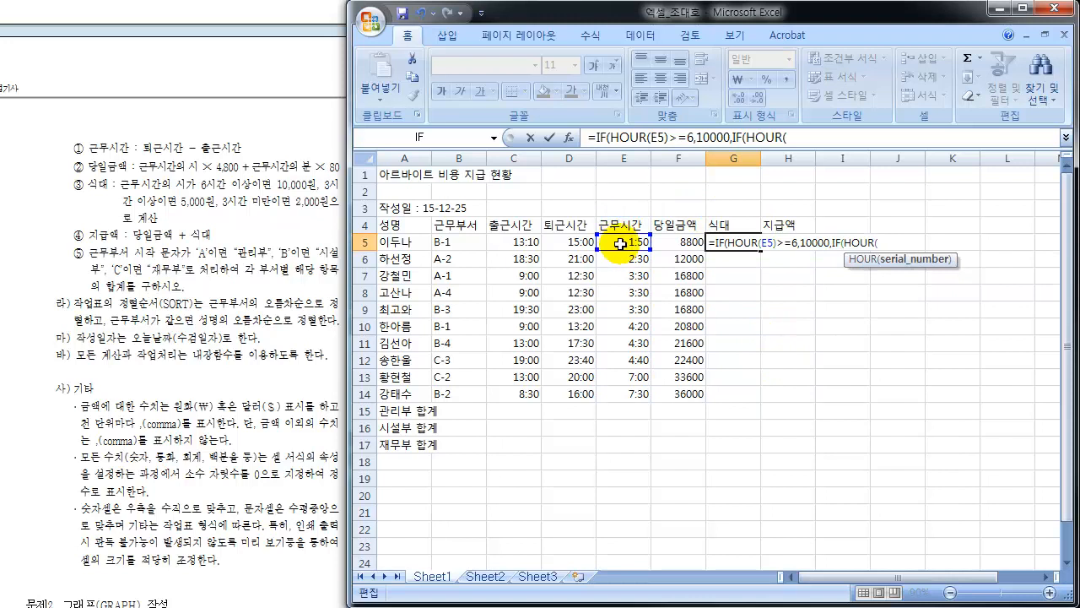
click(621, 244)
text()>=6)
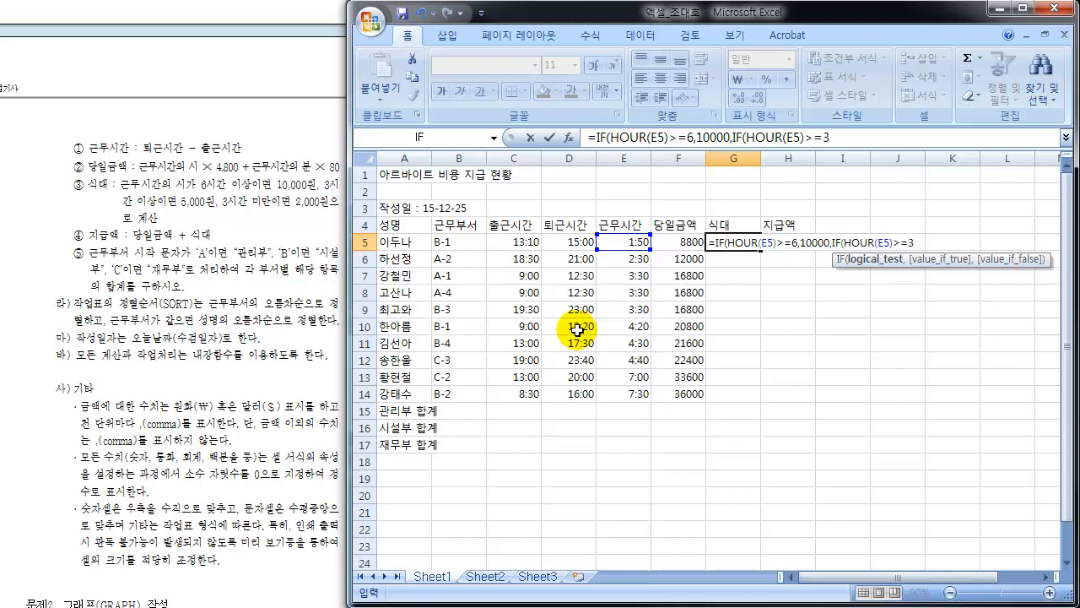
Complete G5's nested IF with the values 5000 and 2000, and fill the 식대 formula down through G14.
text(,5000,2000)
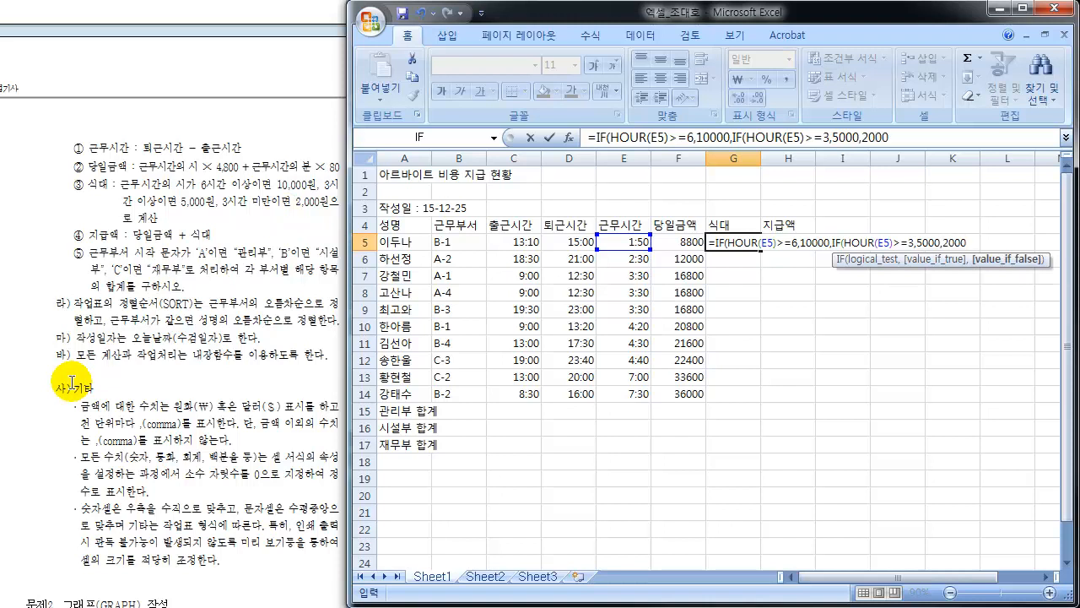
text())
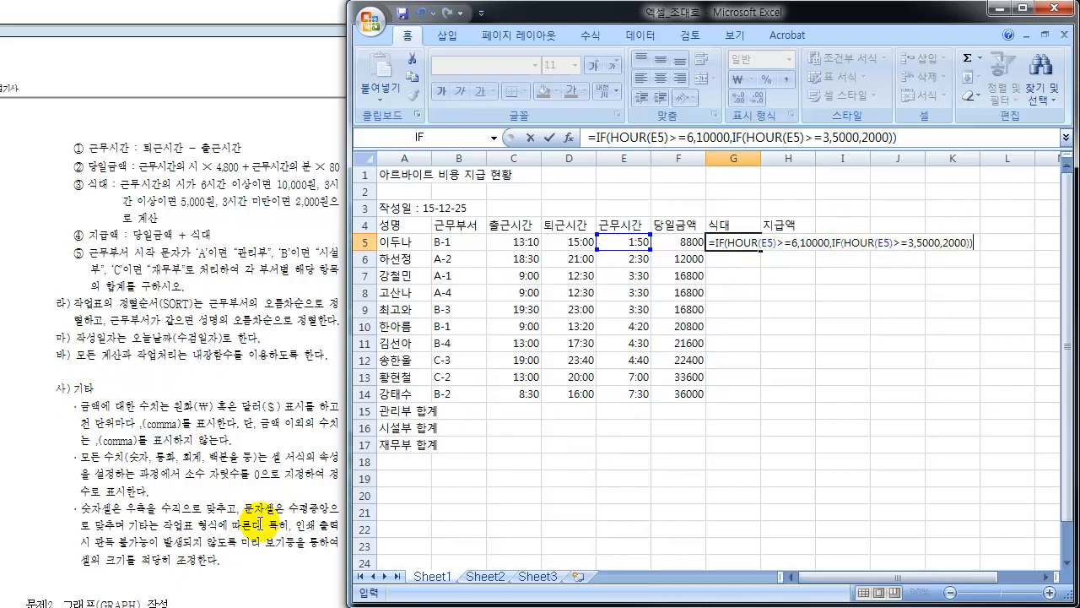
key(Return)
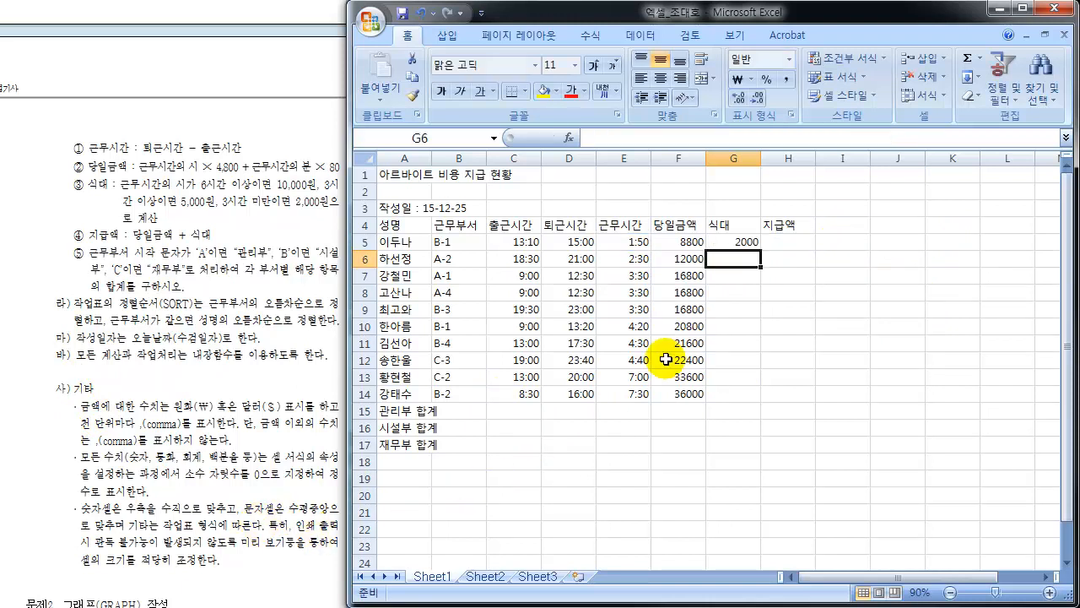
click(733, 242)
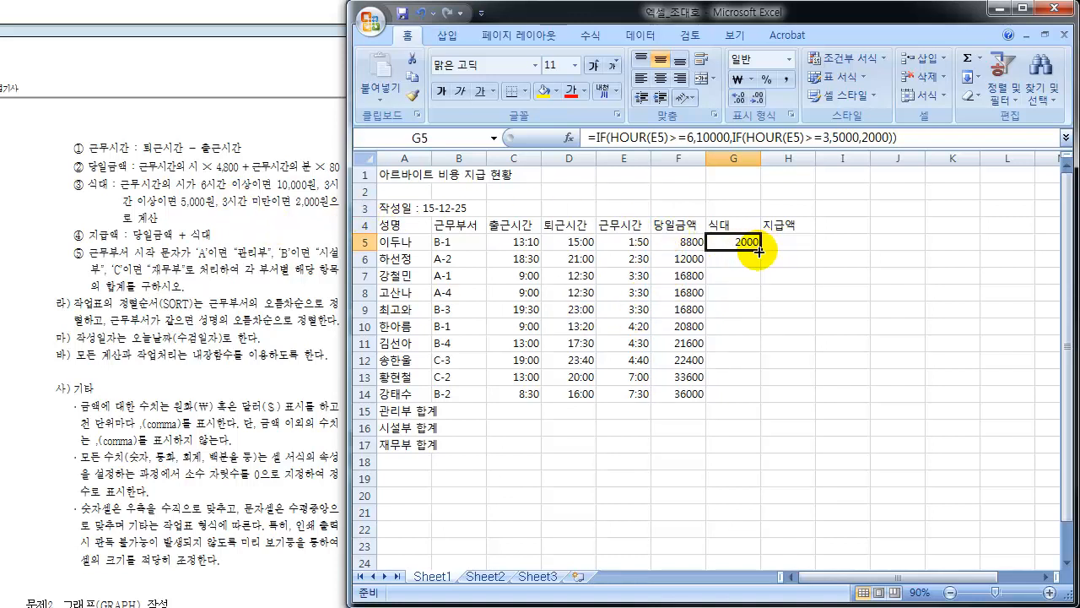
drag(758, 250, 745, 410)
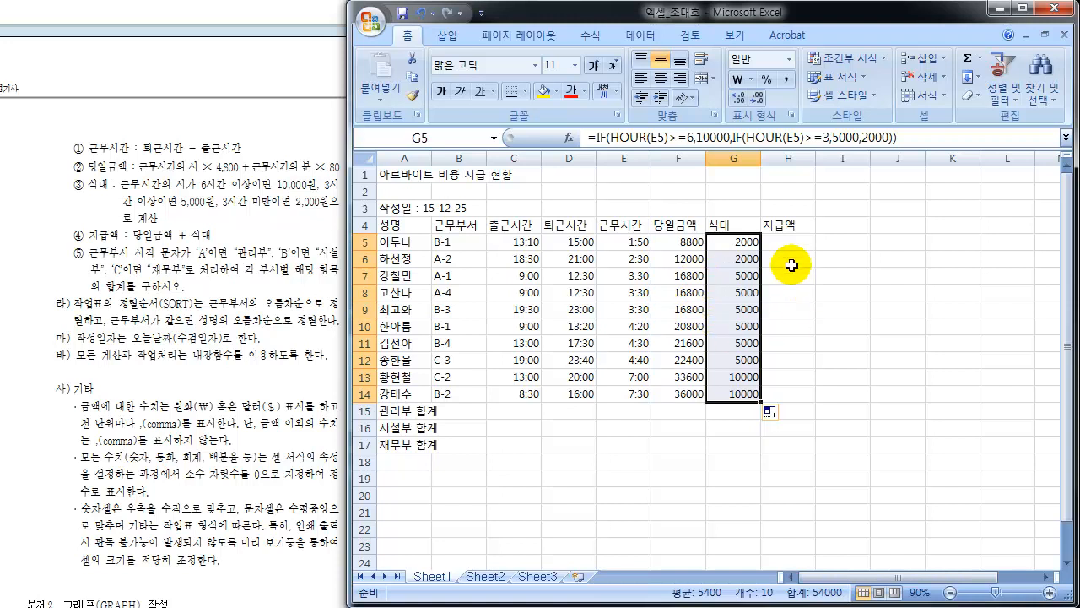
Calculate 지급액 in H5 with =F5+G5 and fill the formula down through H14.
click(773, 241)
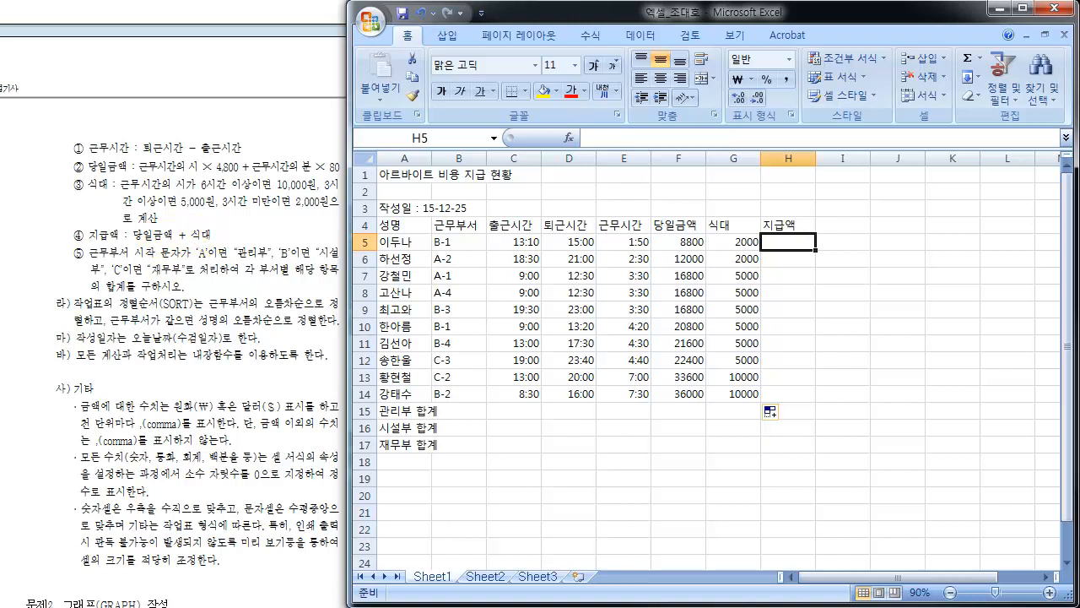
text(=)
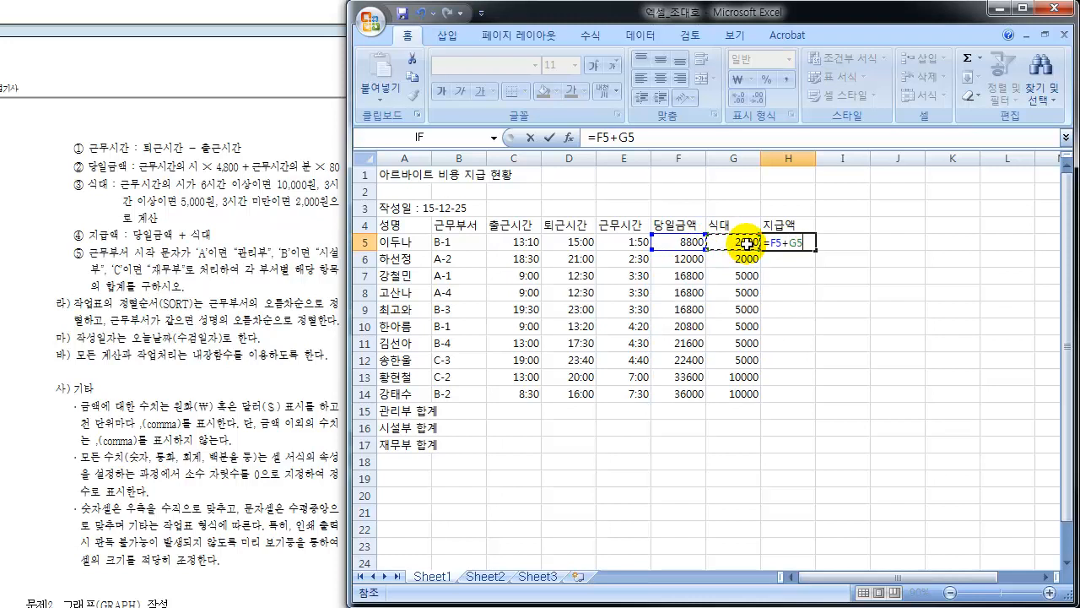
key(Return)
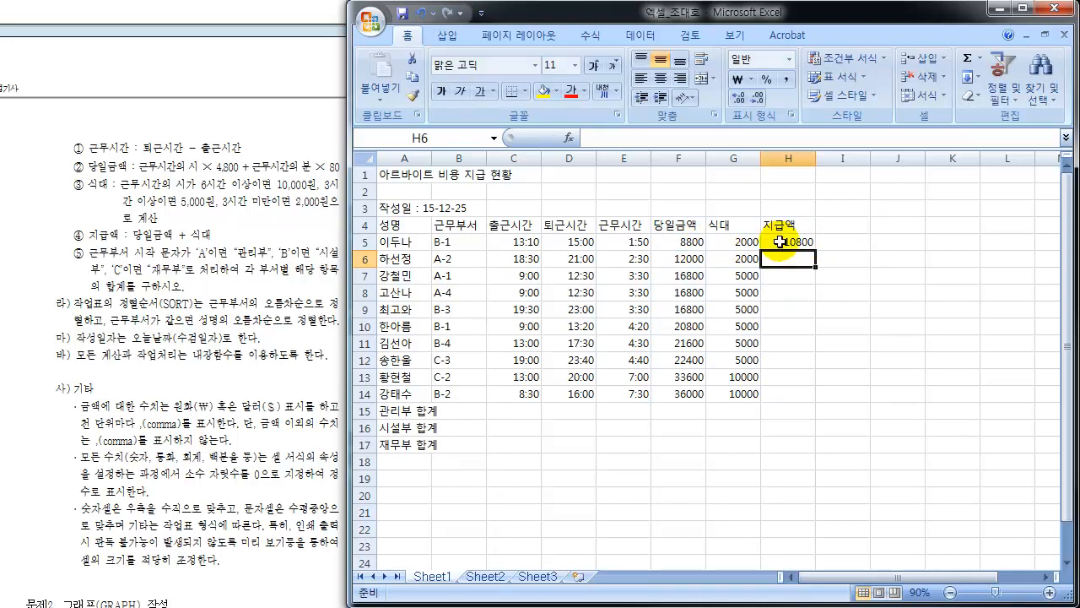
click(784, 240)
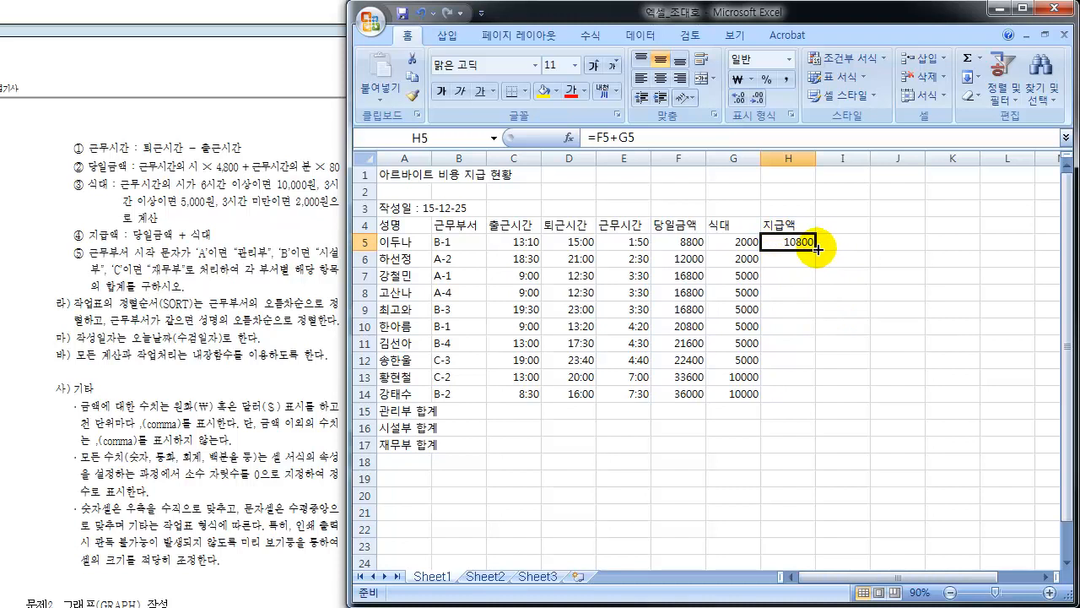
drag(817, 247, 818, 403)
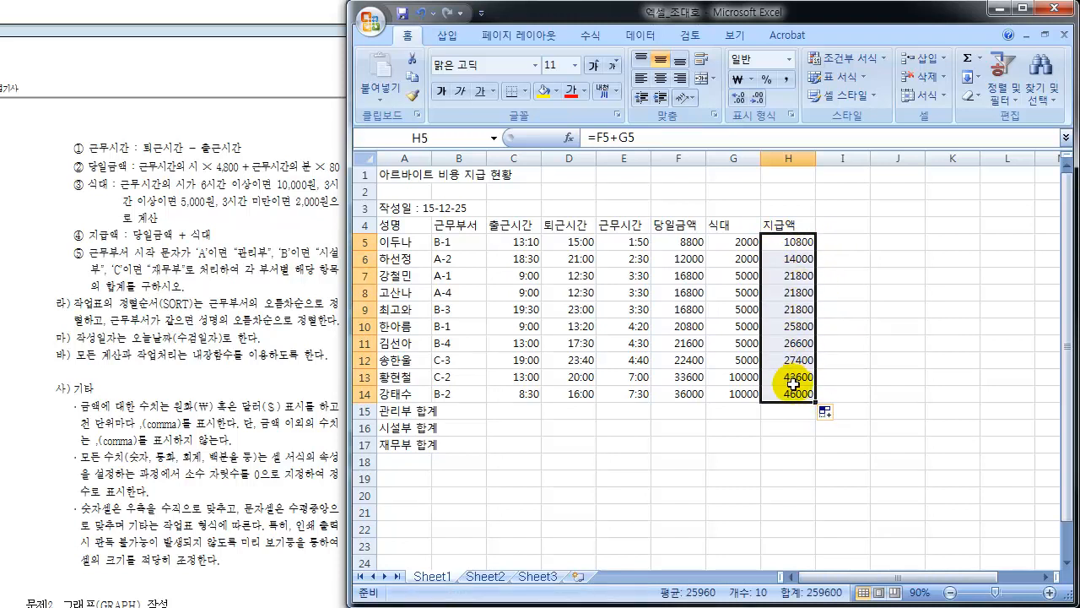
click(950, 371)
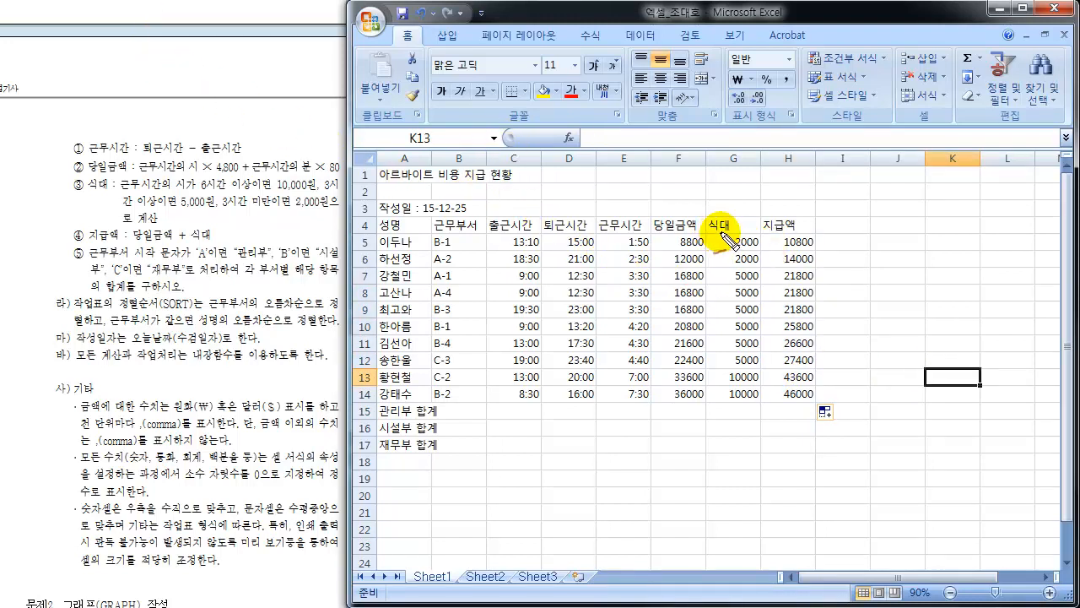
mouse_move(722, 228)
mouse_down()
mouse_move(654, 226)
mouse_move(601, 262)
mouse_move(597, 353)
mouse_move(671, 422)
mouse_move(828, 398)
mouse_move(817, 271)
mouse_move(694, 240)
mouse_up()
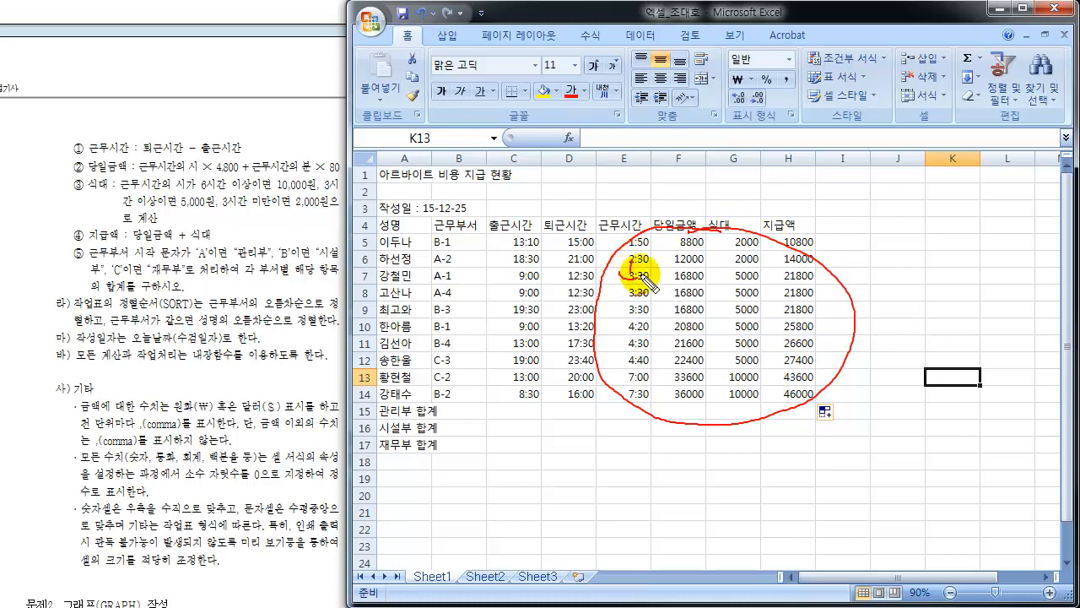
drag(643, 274, 632, 263)
mouse_move(702, 281)
mouse_down()
mouse_move(683, 278)
mouse_move(744, 252)
mouse_move(748, 281)
mouse_up()
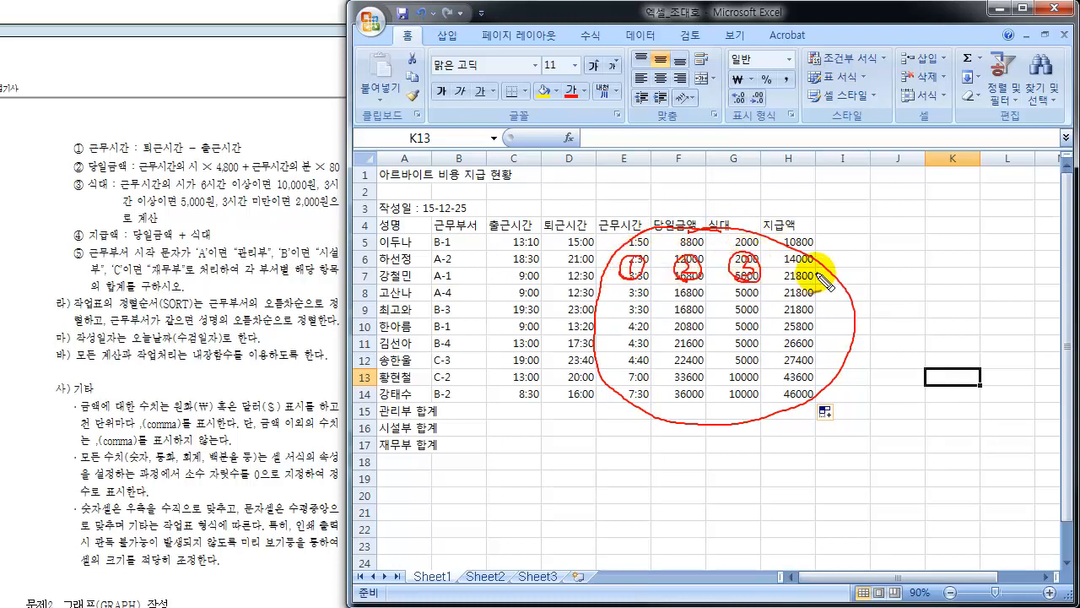
mouse_move(809, 263)
mouse_down()
mouse_move(803, 287)
mouse_move(809, 269)
mouse_up()
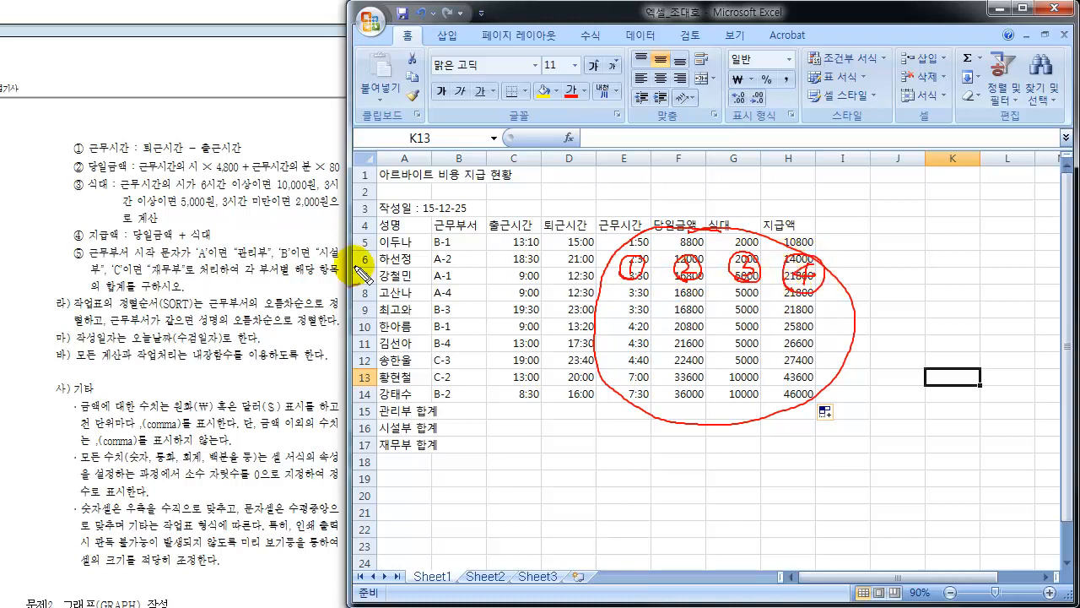
mouse_move(76, 143)
mouse_down()
mouse_move(73, 157)
mouse_move(69, 145)
mouse_up()
mouse_move(75, 159)
mouse_down()
mouse_move(75, 176)
mouse_move(73, 161)
mouse_up()
drag(74, 178, 73, 180)
mouse_move(67, 236)
mouse_down()
mouse_move(73, 244)
mouse_move(69, 228)
mouse_up()
mouse_move(85, 145)
mouse_down()
mouse_move(41, 182)
mouse_move(70, 230)
mouse_move(44, 197)
mouse_move(54, 207)
mouse_up()
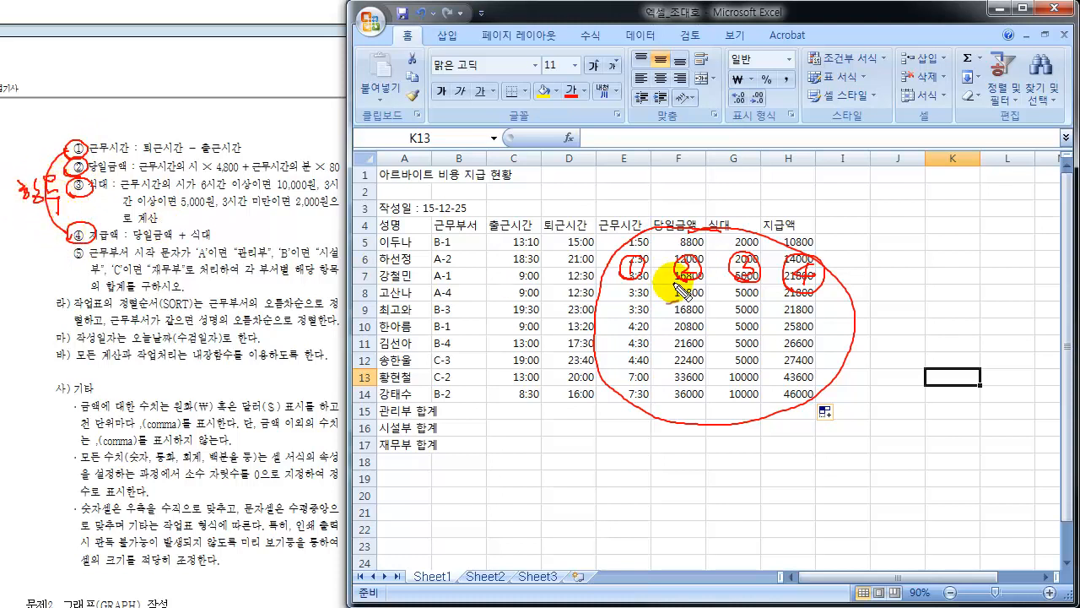
mouse_move(613, 246)
mouse_down()
mouse_move(602, 265)
mouse_move(612, 361)
mouse_up()
mouse_move(838, 261)
mouse_down()
mouse_move(869, 314)
mouse_move(851, 350)
mouse_up()
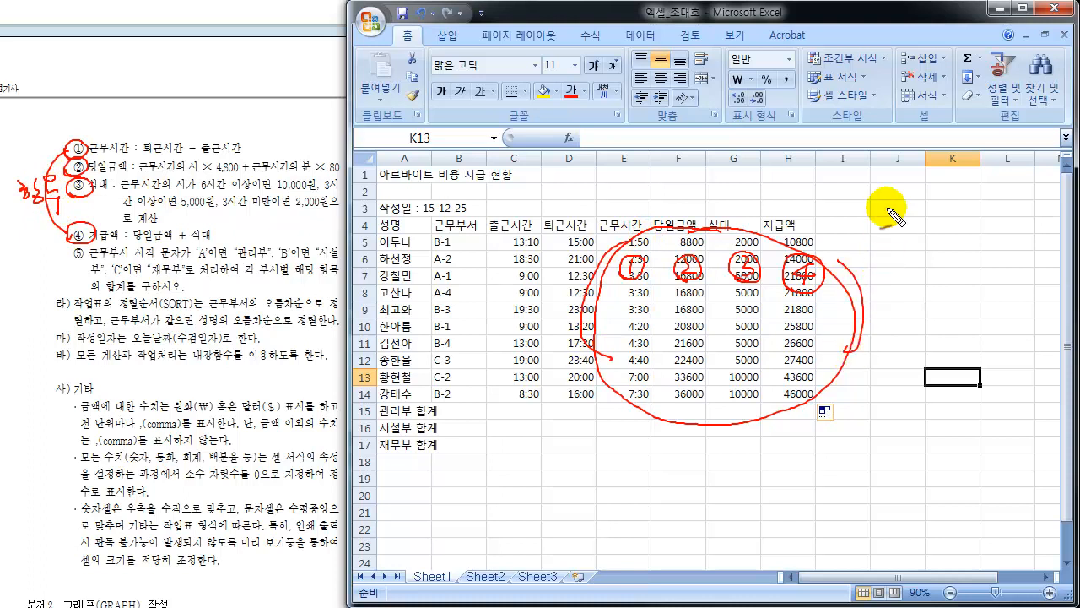
drag(854, 194, 931, 206)
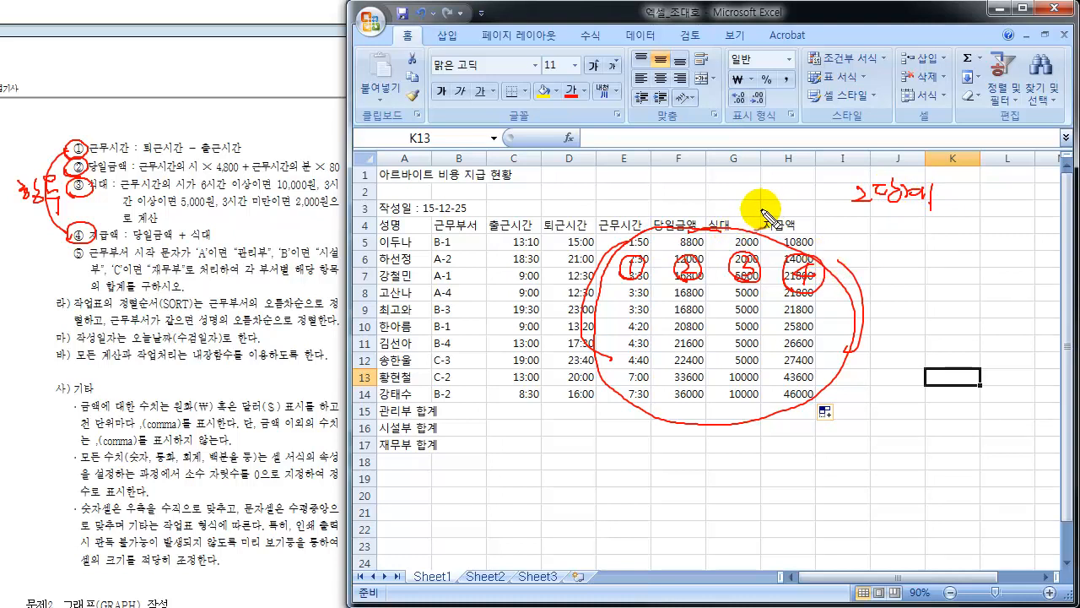
mouse_move(463, 166)
mouse_down()
mouse_move(389, 221)
mouse_move(582, 253)
mouse_move(798, 218)
mouse_move(675, 158)
mouse_move(429, 176)
mouse_move(434, 207)
mouse_up()
mouse_move(494, 228)
mouse_down()
mouse_move(481, 254)
mouse_move(410, 278)
mouse_move(459, 414)
mouse_move(553, 269)
mouse_up()
mouse_move(515, 221)
mouse_down()
mouse_move(482, 304)
mouse_move(521, 208)
mouse_move(518, 219)
mouse_up()
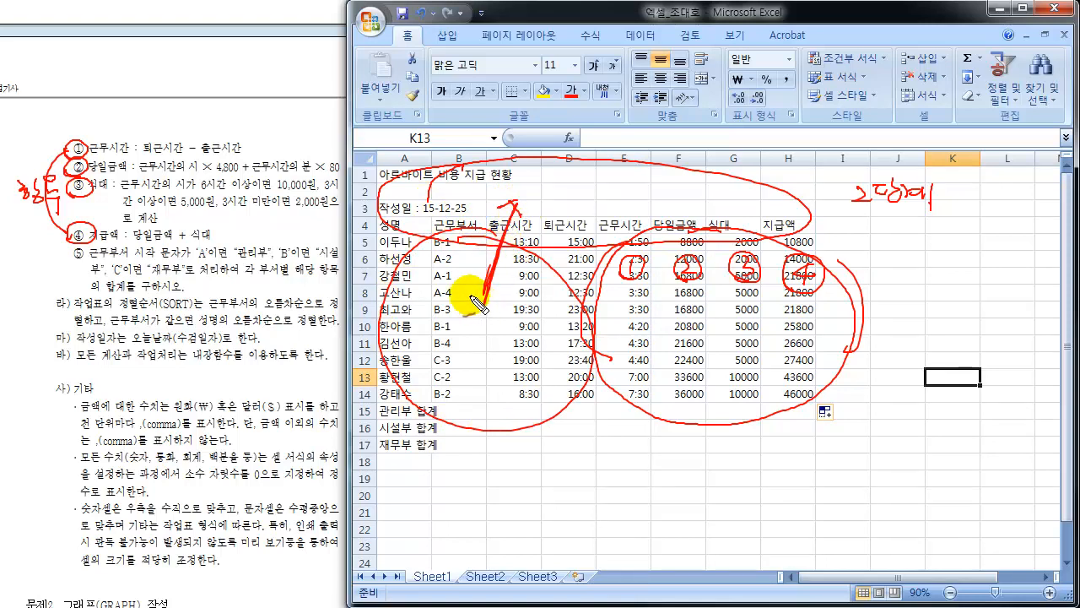
drag(469, 296, 495, 299)
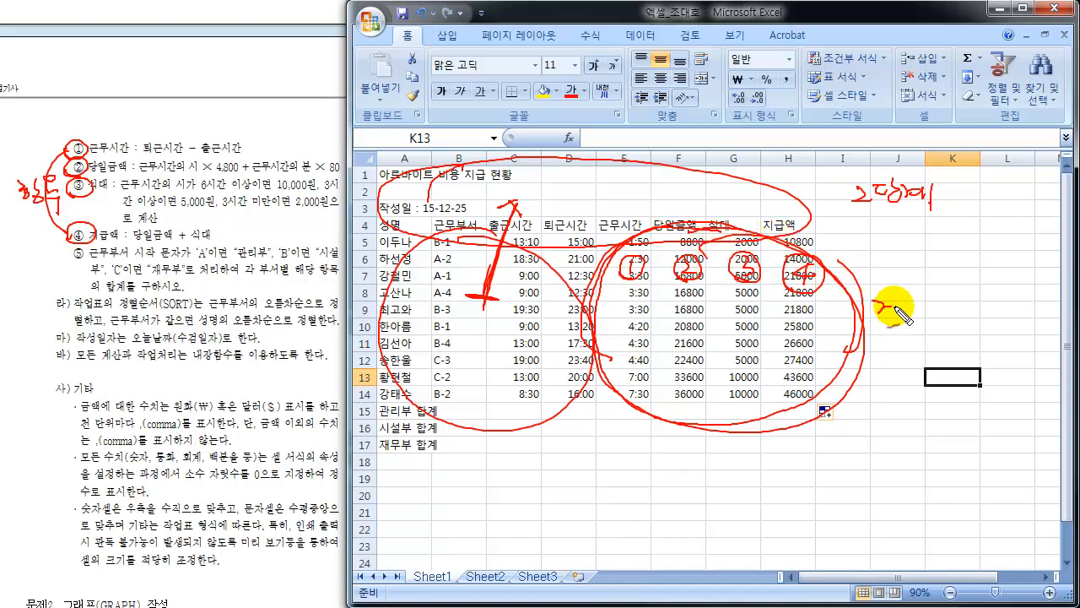
click(954, 328)
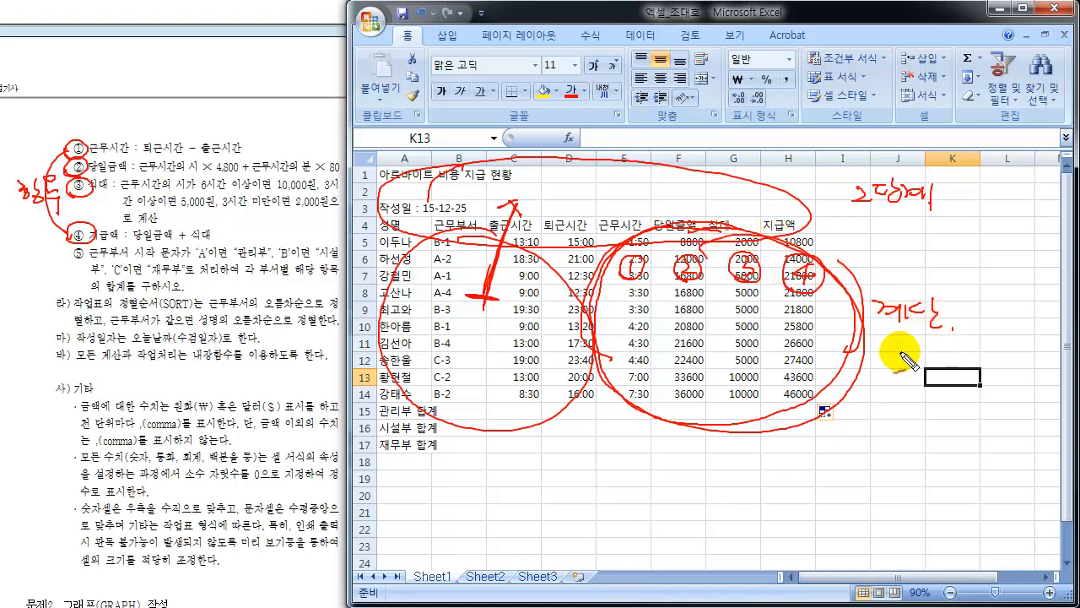
mouse_move(900, 338)
mouse_down()
mouse_move(900, 362)
mouse_move(892, 343)
mouse_move(1002, 377)
mouse_up()
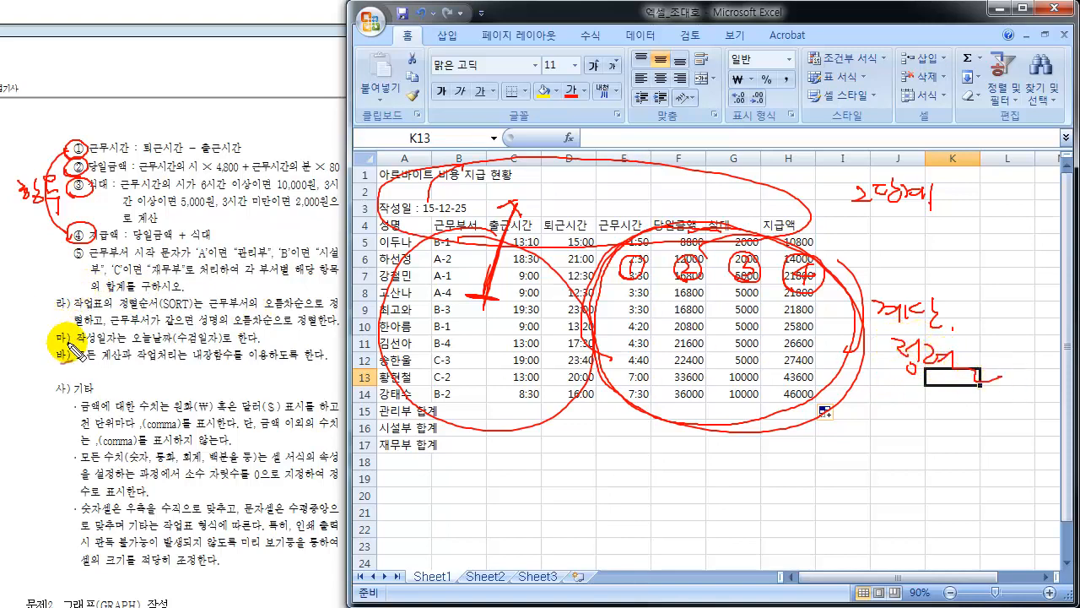
mouse_move(49, 301)
mouse_down()
mouse_move(173, 319)
mouse_move(201, 296)
mouse_move(169, 313)
mouse_move(313, 314)
mouse_move(319, 291)
mouse_move(326, 327)
mouse_up()
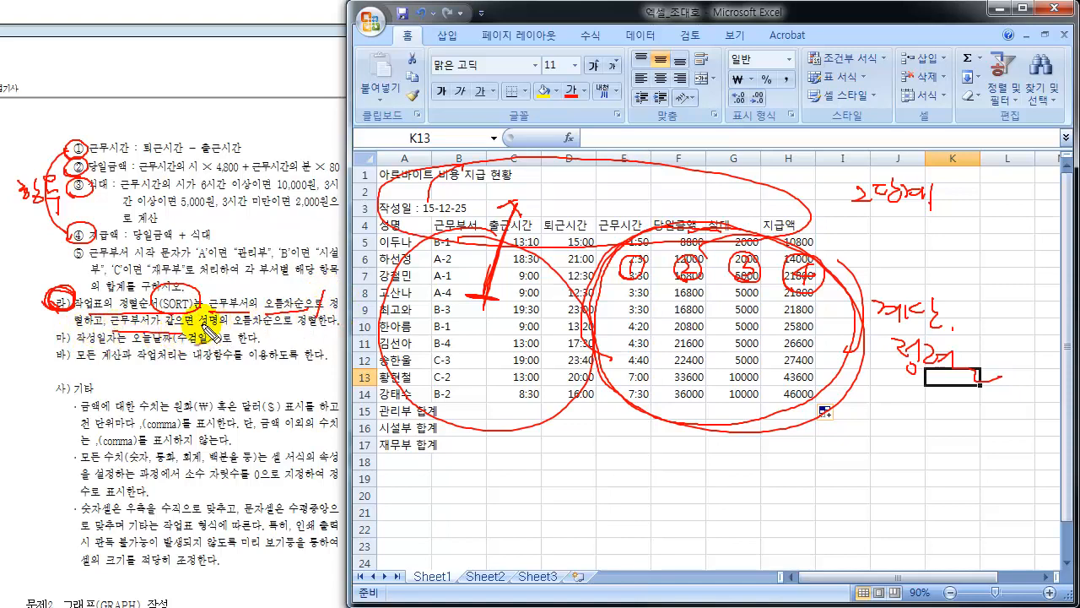
mouse_move(210, 331)
mouse_down()
mouse_move(212, 309)
mouse_move(242, 313)
mouse_up()
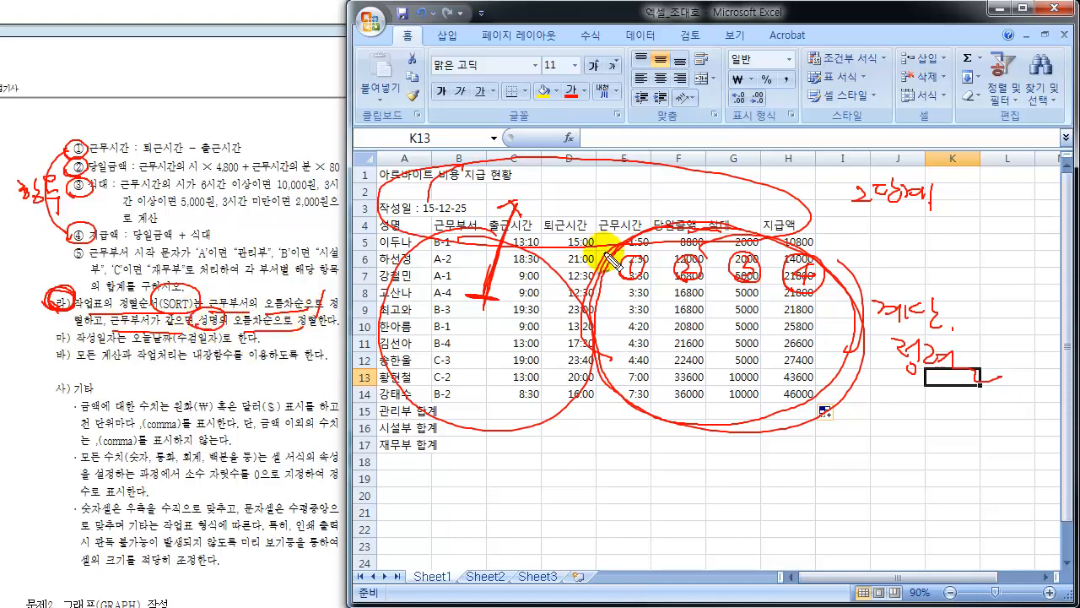
mouse_move(437, 232)
mouse_down()
mouse_move(477, 239)
mouse_move(433, 230)
mouse_move(413, 342)
mouse_move(426, 371)
mouse_move(420, 405)
mouse_up()
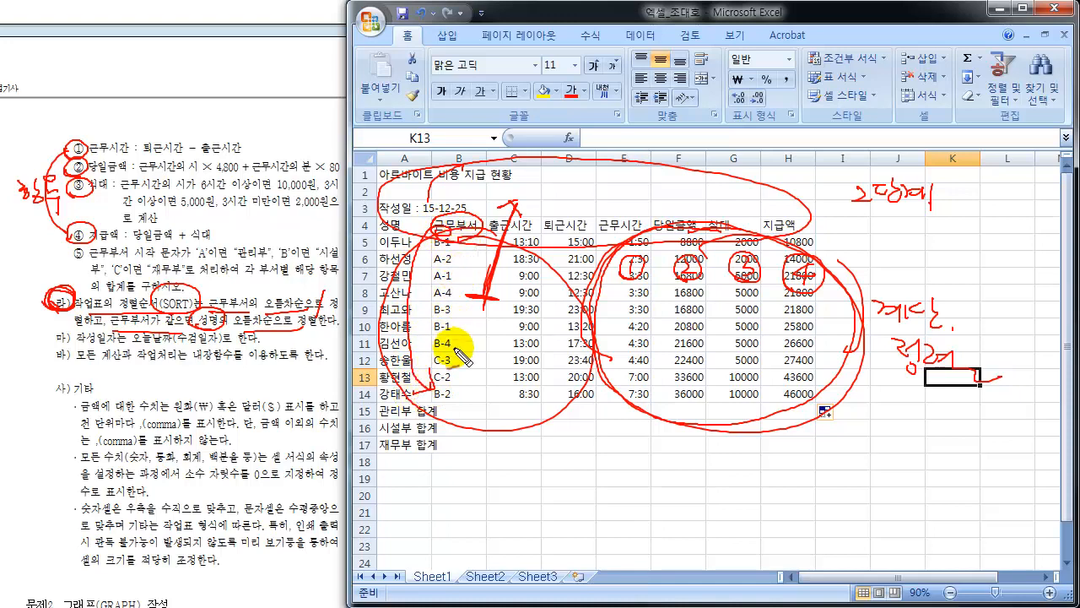
drag(221, 316, 203, 340)
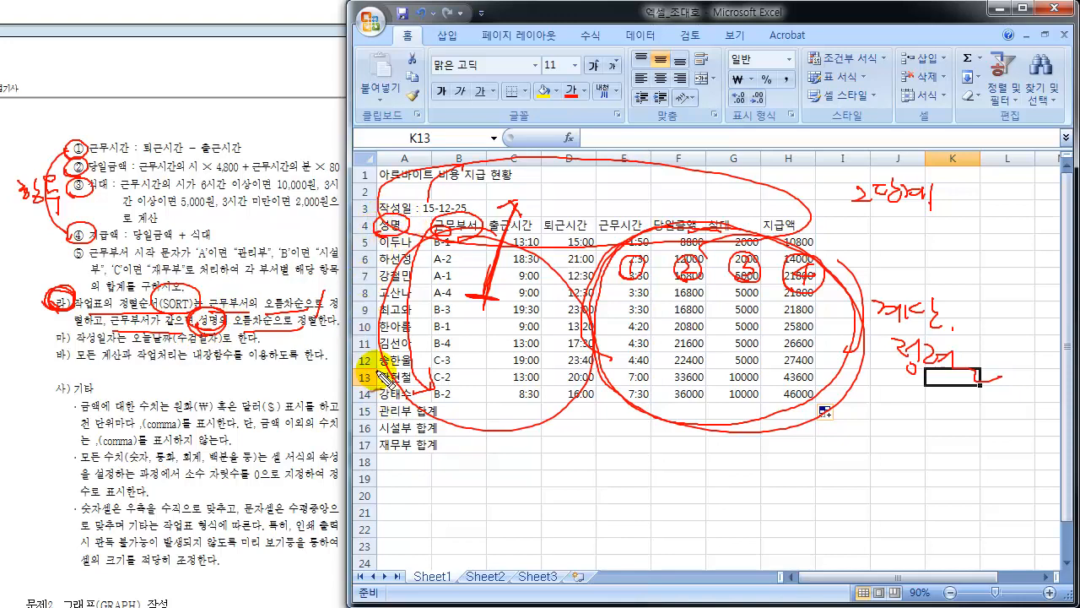
key(Escape)
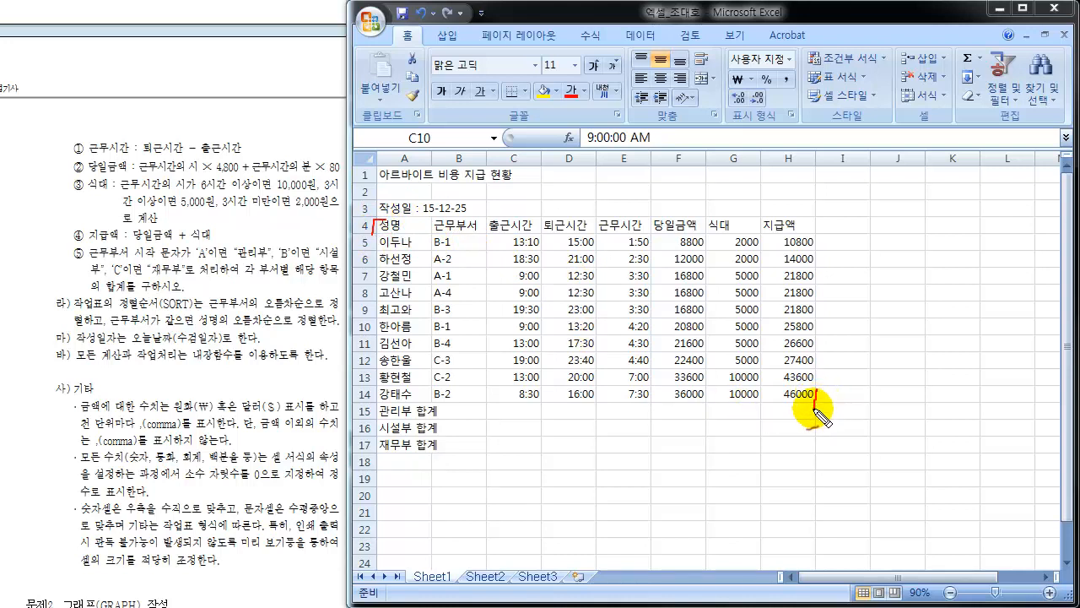
drag(816, 402, 785, 409)
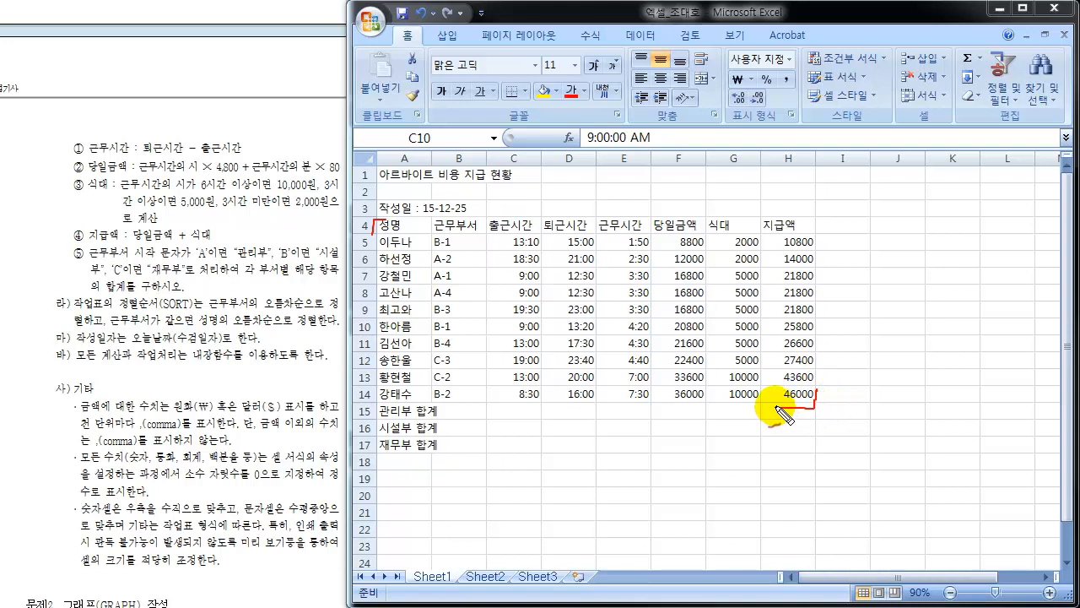
key(Escape)
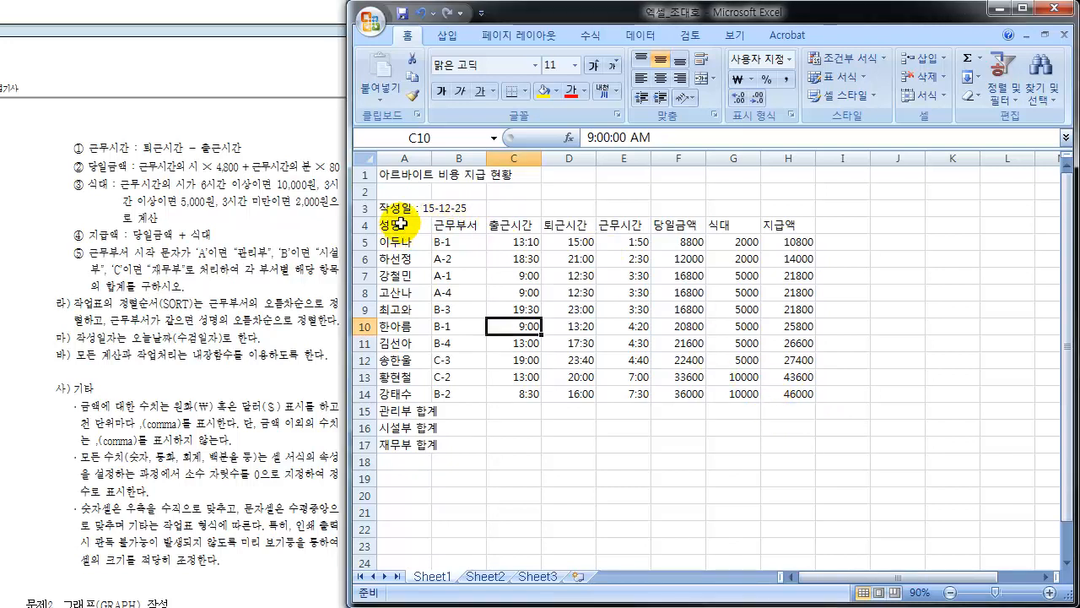
Select the table range A4:H14, from the header row through the last employee, and display the data sorting commands.
click(396, 225)
drag(394, 225, 790, 402)
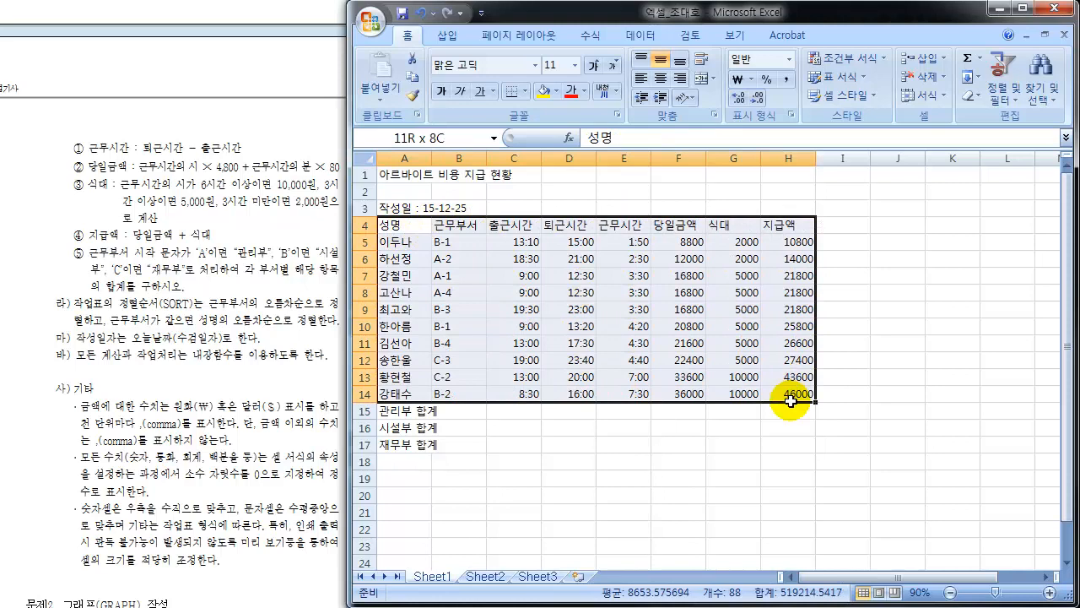
click(641, 35)
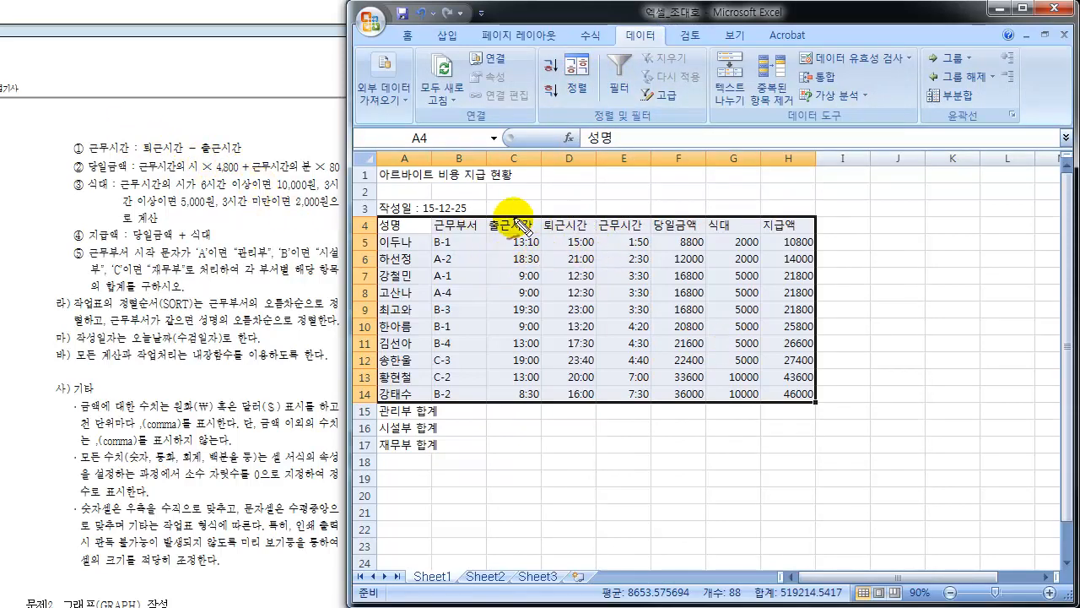
mouse_move(410, 213)
mouse_down()
mouse_move(377, 214)
mouse_move(379, 237)
mouse_up()
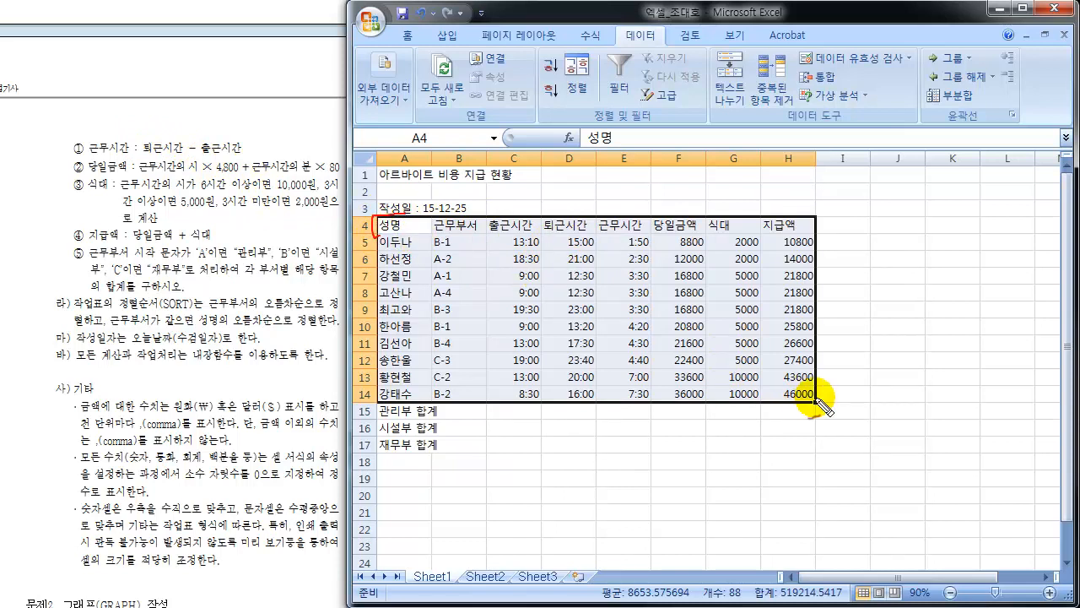
mouse_move(816, 385)
mouse_down()
mouse_move(816, 404)
mouse_move(787, 407)
mouse_up()
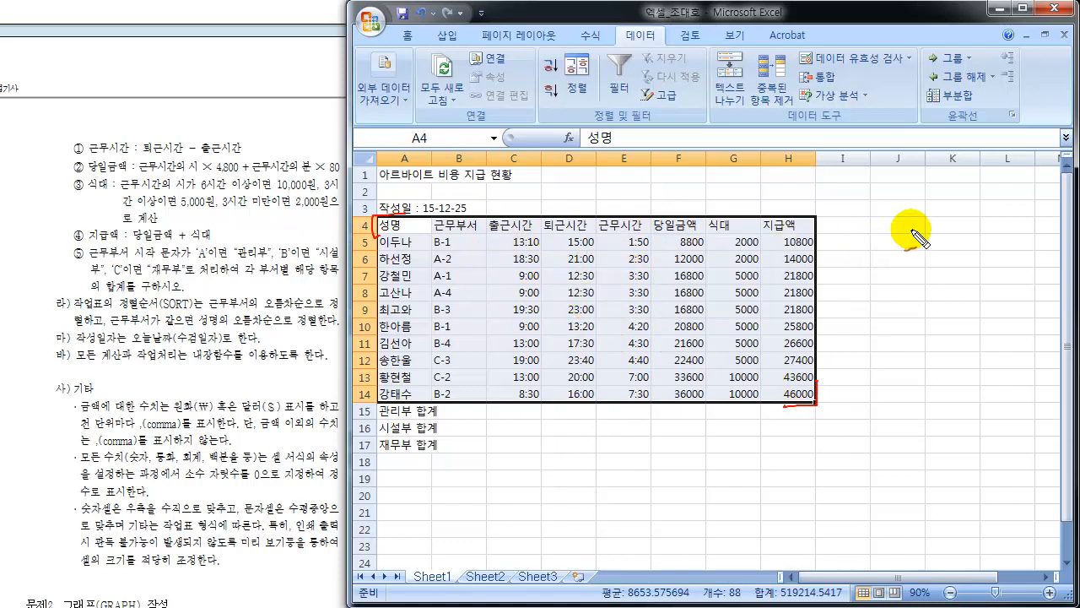
mouse_move(898, 220)
mouse_down()
mouse_move(888, 338)
mouse_move(905, 393)
mouse_up()
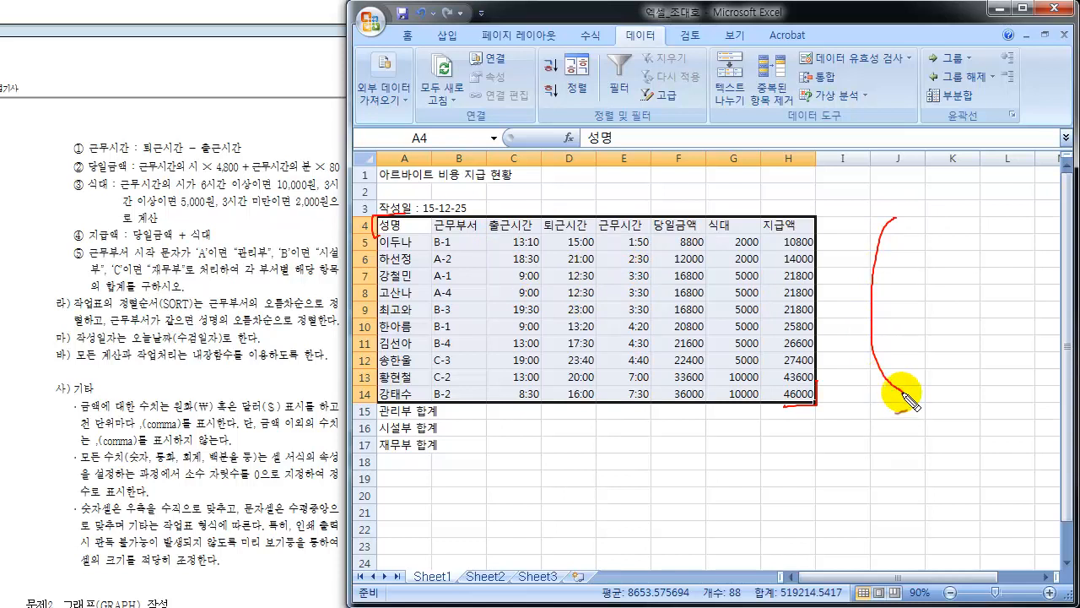
drag(1025, 224, 1019, 396)
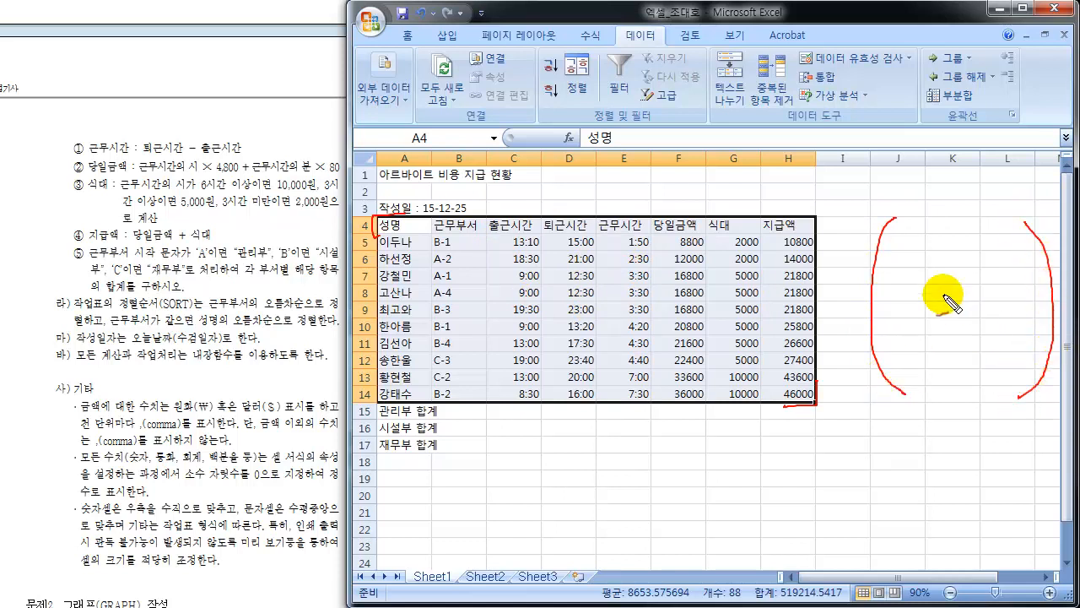
drag(917, 247, 981, 250)
drag(915, 273, 982, 275)
drag(917, 299, 986, 300)
drag(928, 320, 986, 322)
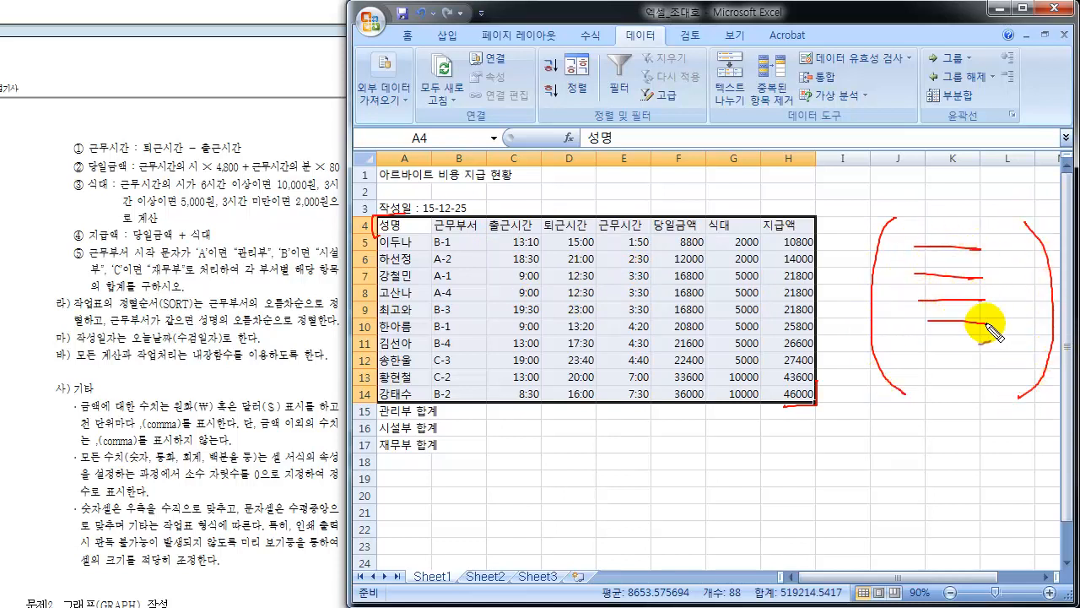
mouse_move(924, 343)
mouse_down()
mouse_move(984, 345)
mouse_move(986, 366)
mouse_up()
drag(924, 386, 986, 385)
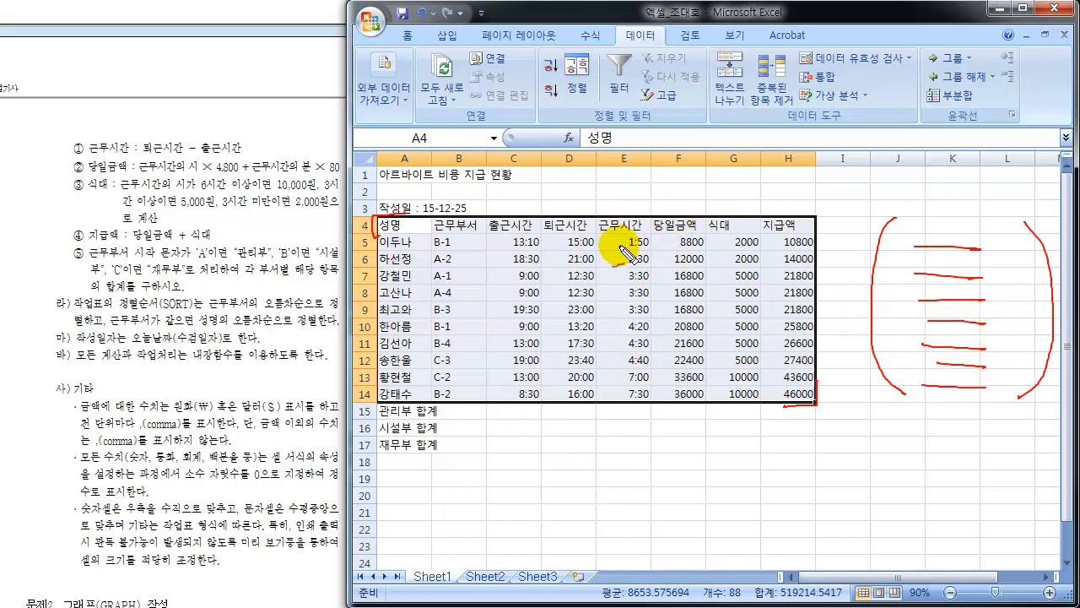
mouse_move(954, 211)
mouse_down()
mouse_move(850, 232)
mouse_move(965, 384)
mouse_move(1038, 268)
mouse_up()
mouse_move(593, 222)
mouse_down()
mouse_move(579, 387)
mouse_move(777, 270)
mouse_up()
mouse_move(679, 268)
mouse_down()
mouse_move(685, 342)
mouse_move(709, 285)
mouse_up()
mouse_move(899, 376)
mouse_down()
mouse_move(1017, 254)
mouse_move(886, 226)
mouse_up()
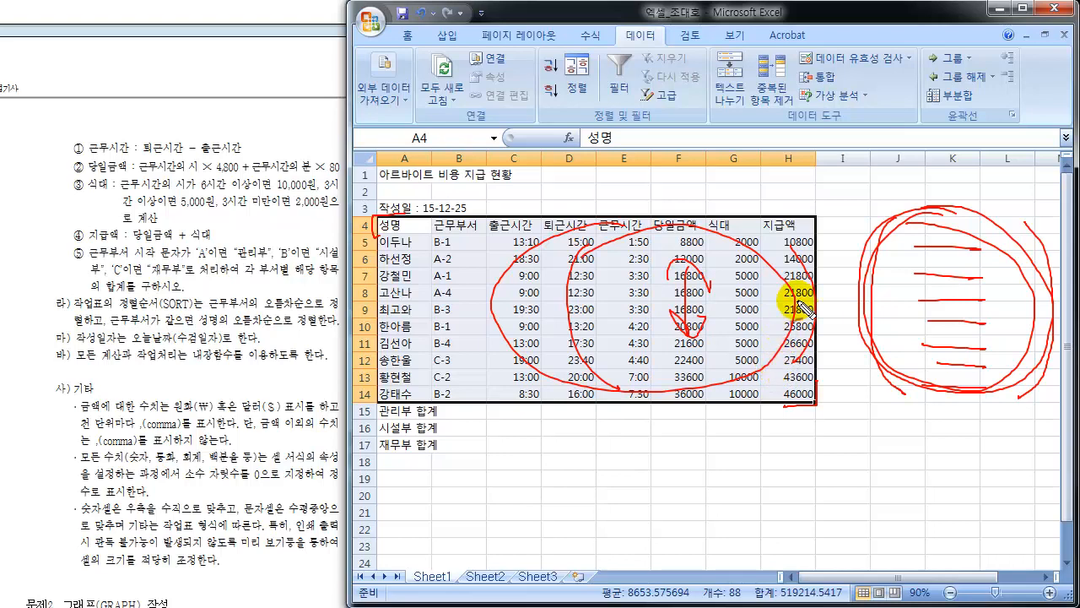
key(Escape)
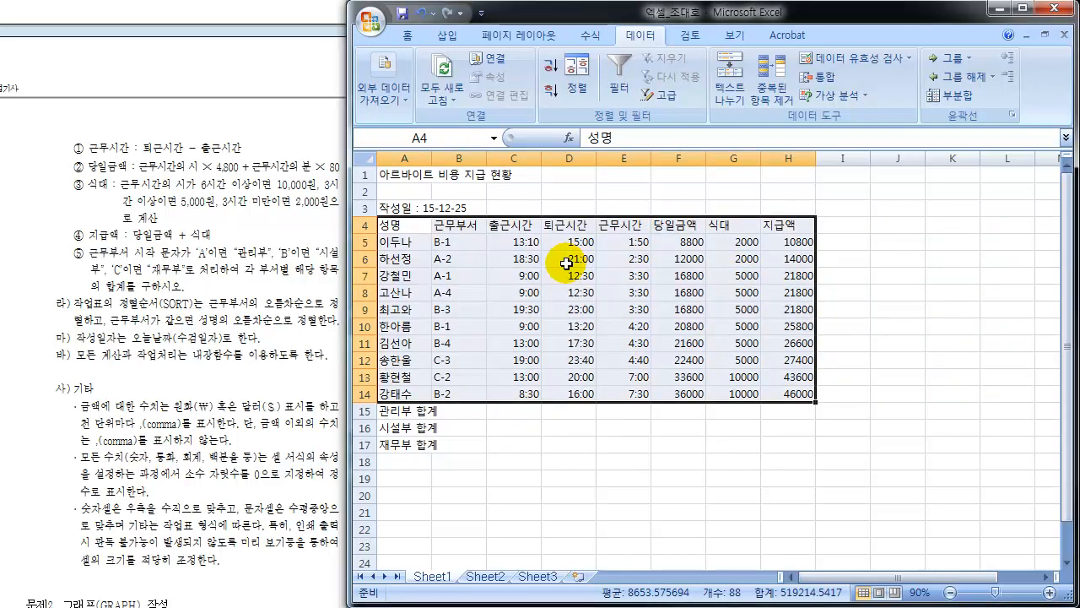
Select the entire rows 4 through 14, covering the header row and all employee records.
click(458, 242)
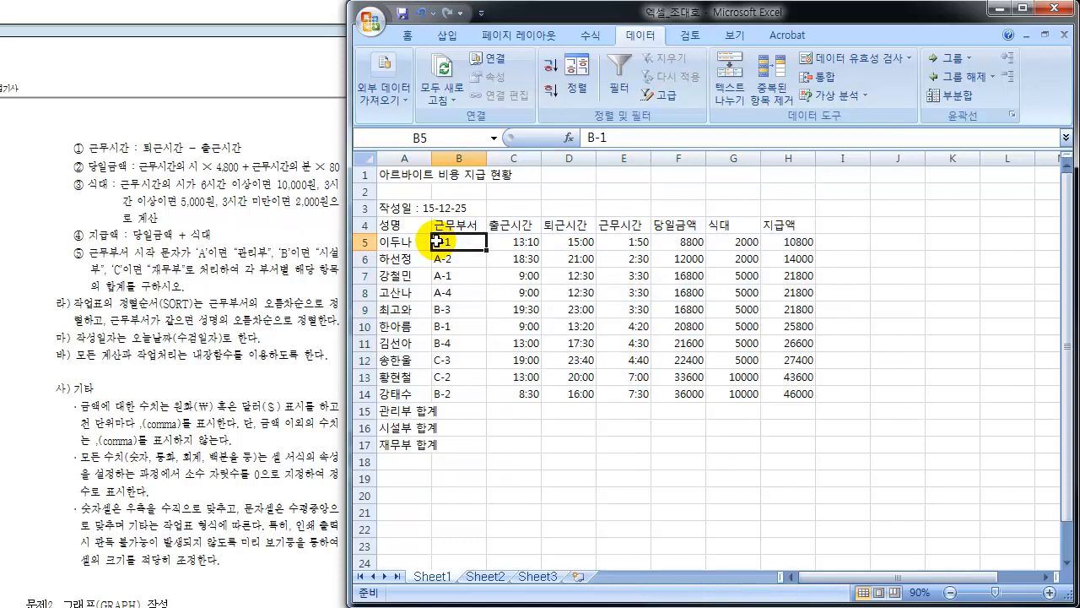
click(362, 223)
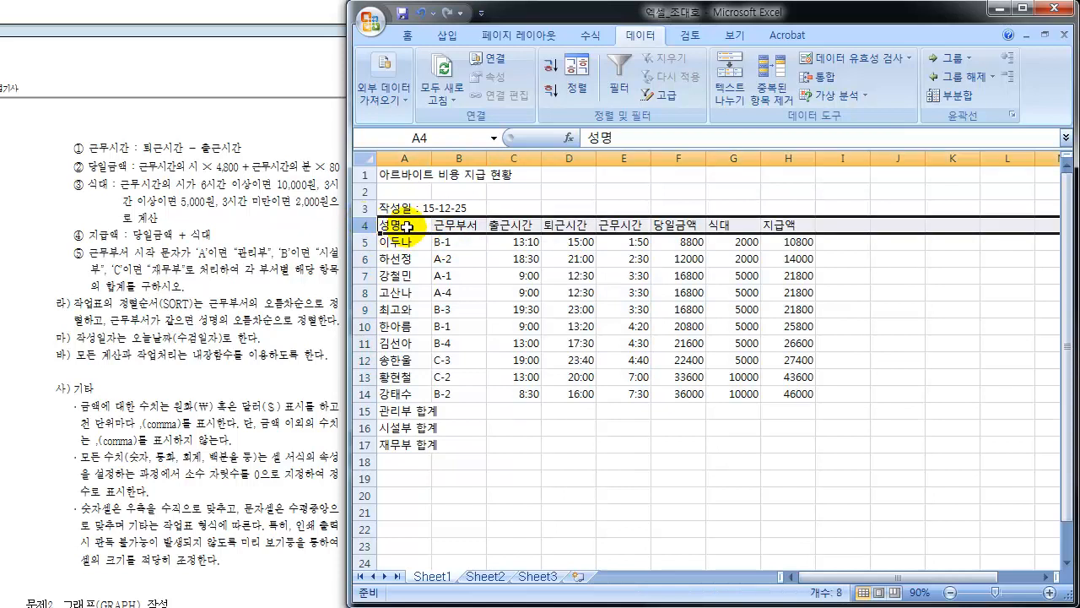
click(407, 226)
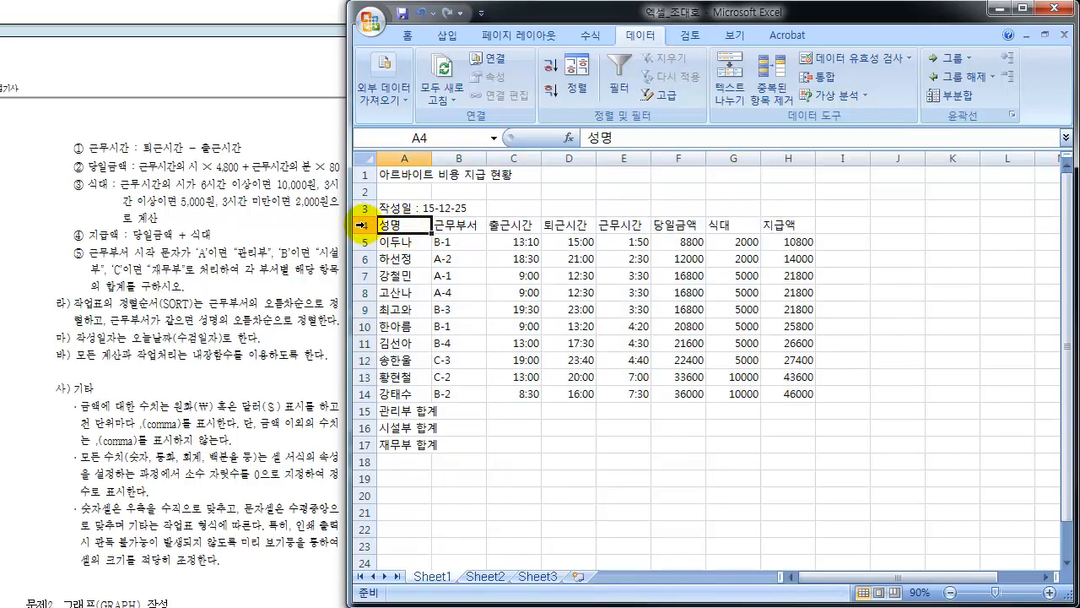
click(362, 223)
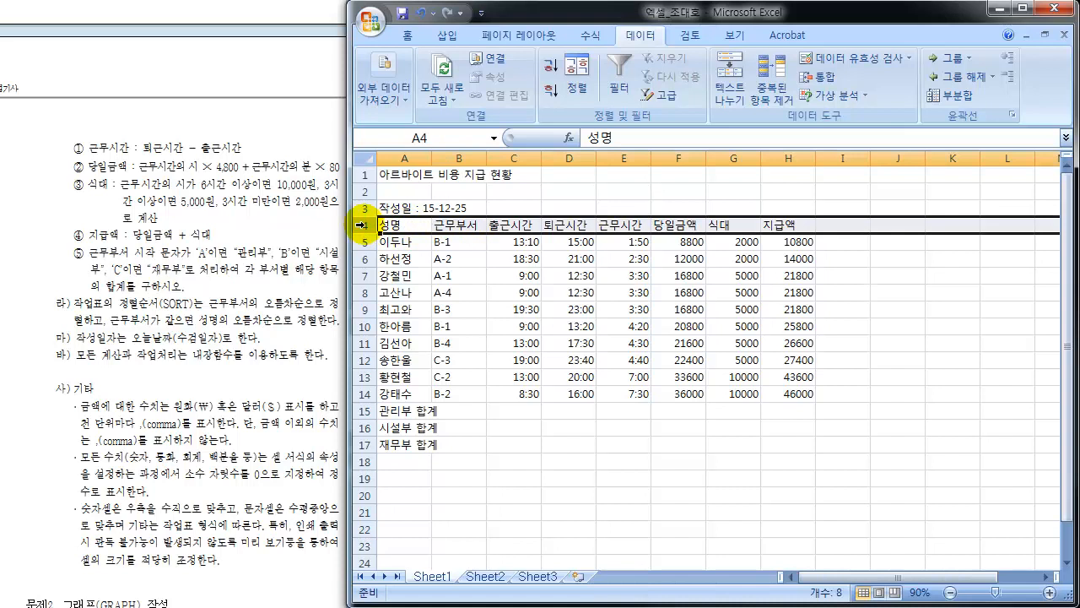
drag(361, 224, 327, 394)
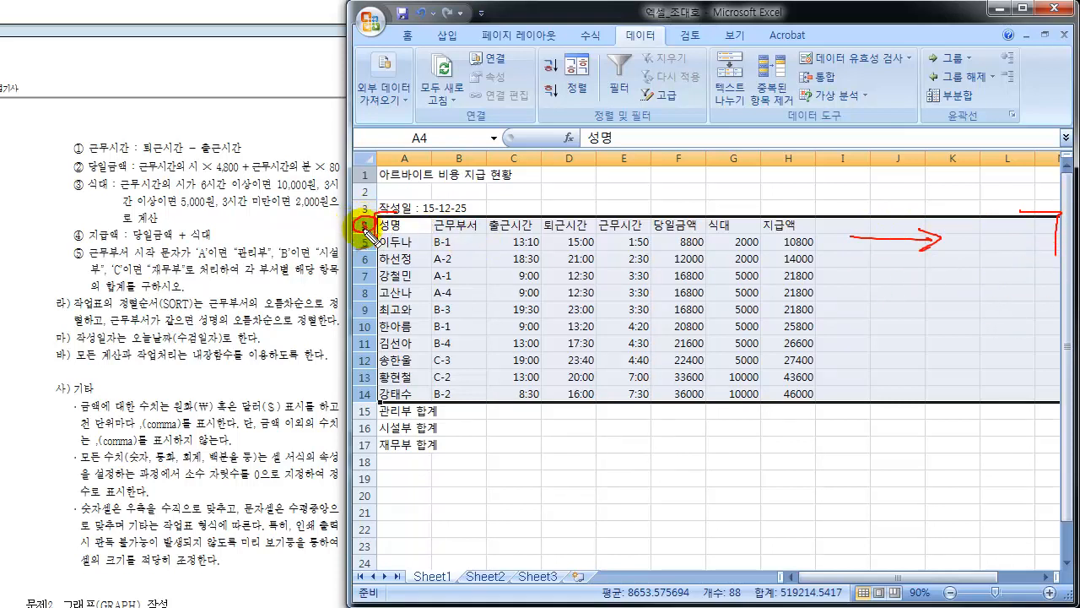
mouse_move(368, 234)
mouse_down()
mouse_move(361, 406)
mouse_move(374, 388)
mouse_up()
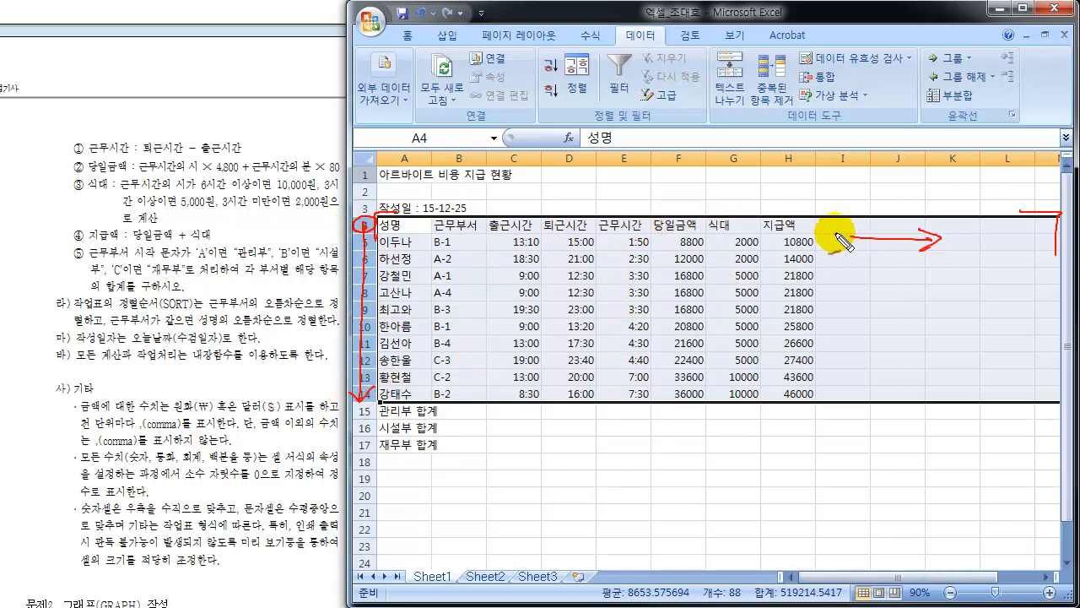
mouse_move(853, 201)
mouse_down()
mouse_move(841, 216)
mouse_move(859, 204)
mouse_move(888, 213)
mouse_move(954, 179)
mouse_up()
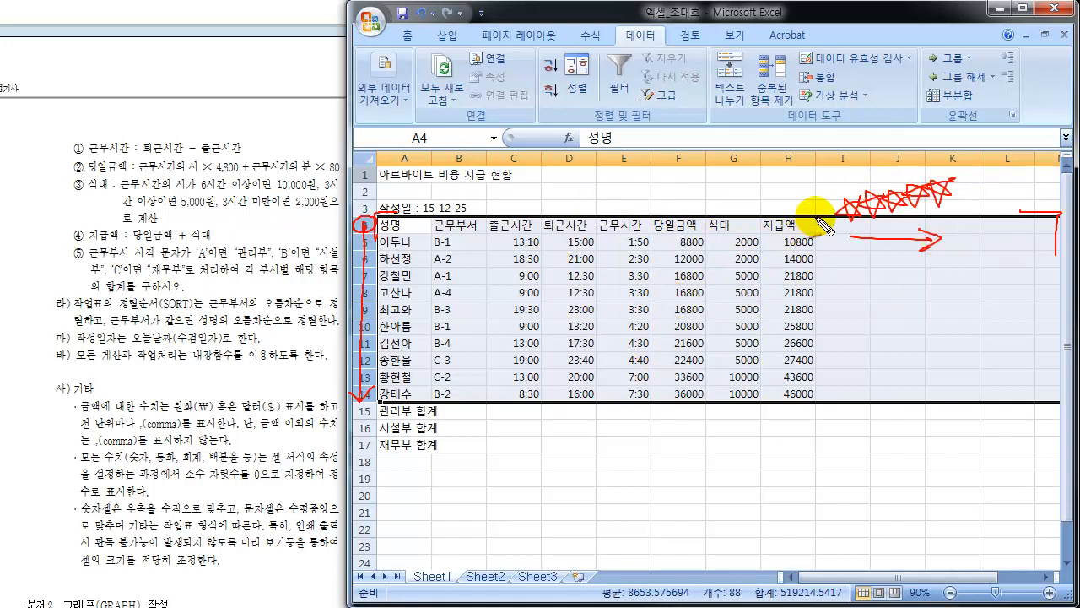
mouse_move(803, 214)
mouse_down()
mouse_move(825, 216)
mouse_move(824, 322)
mouse_up()
drag(843, 222, 1021, 211)
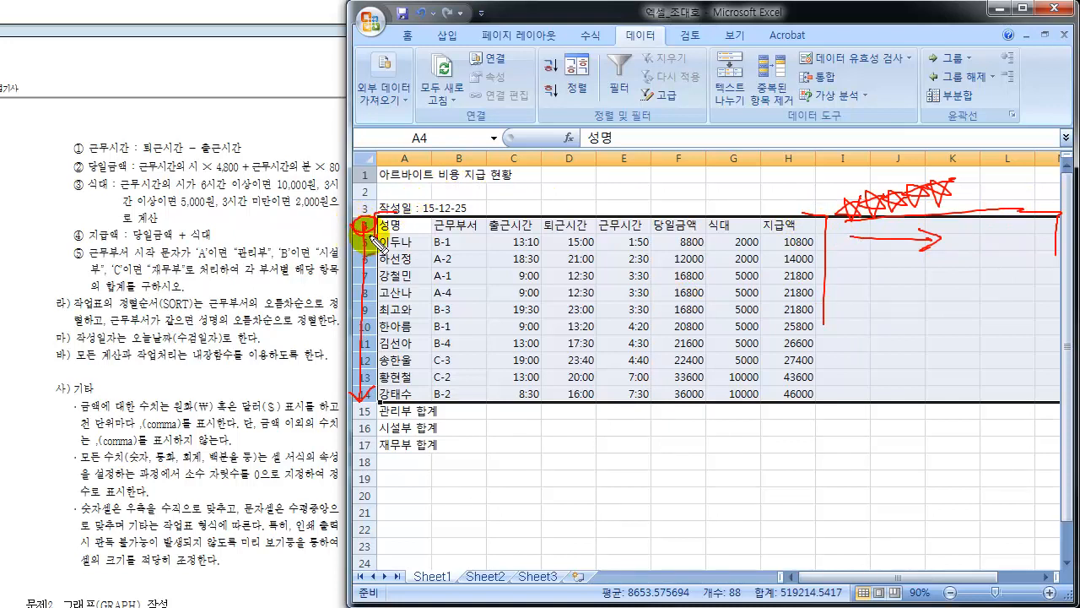
mouse_move(366, 221)
mouse_down()
mouse_move(369, 397)
mouse_move(390, 381)
mouse_up()
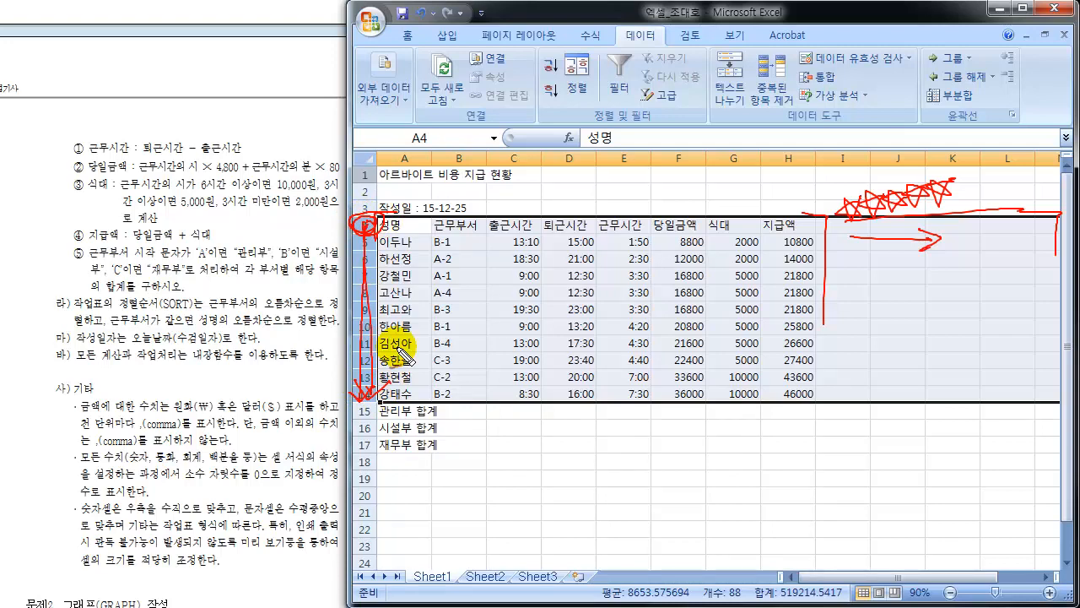
key(Escape)
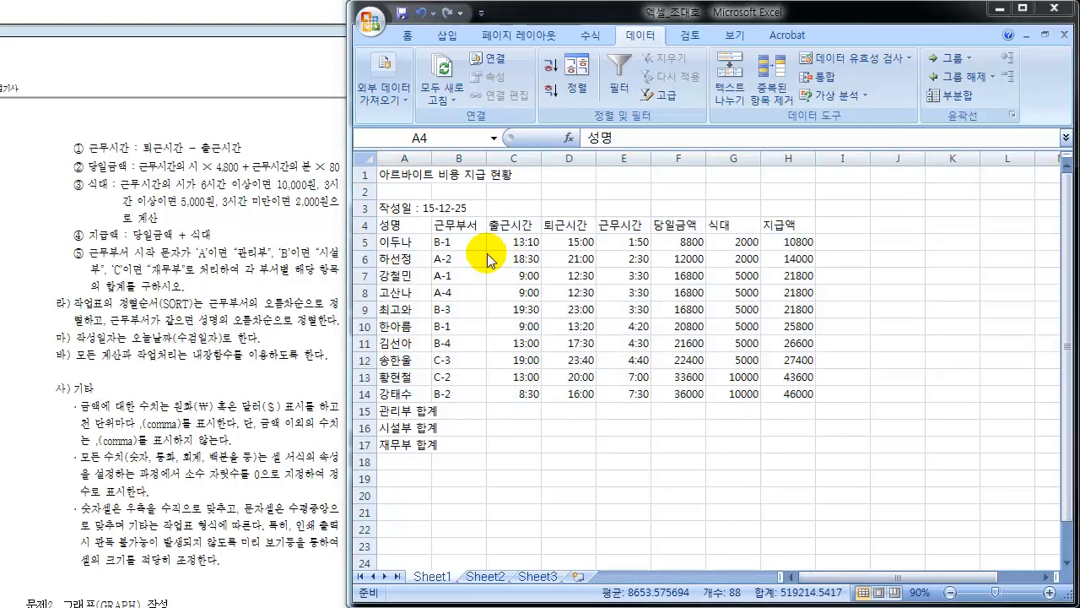
Open the Sort settings for the selected rows 4 through 14 and move the dialog clear of the worksheet data.
click(430, 231)
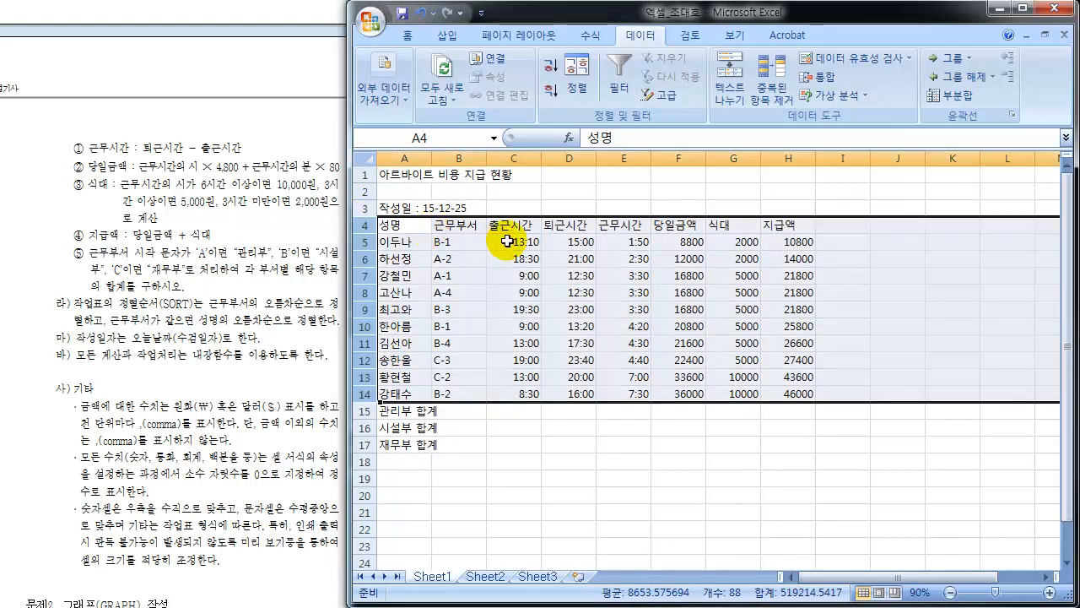
click(581, 74)
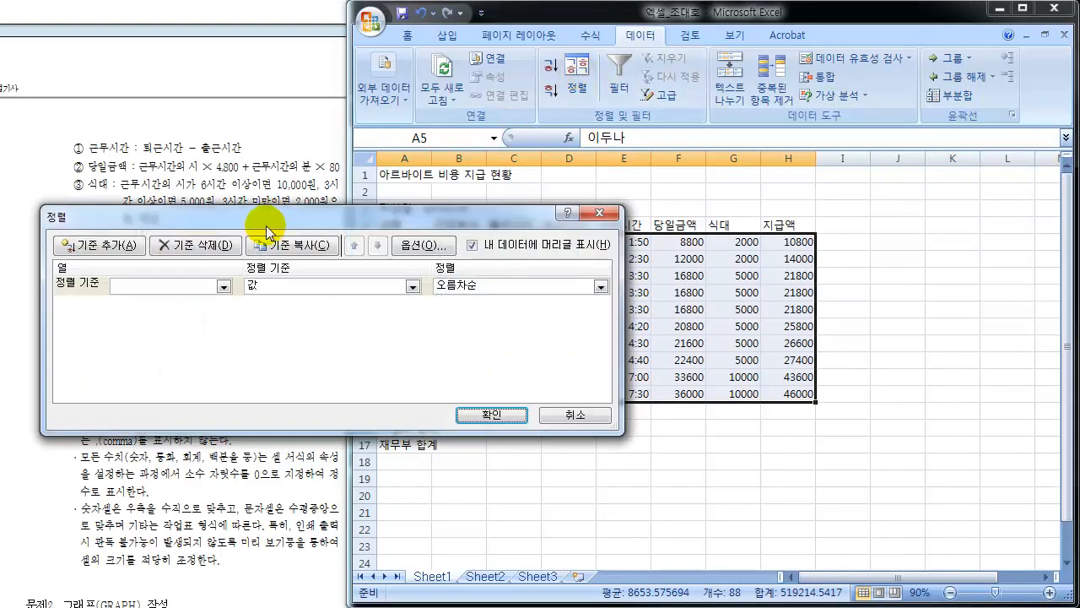
drag(272, 226, 327, 356)
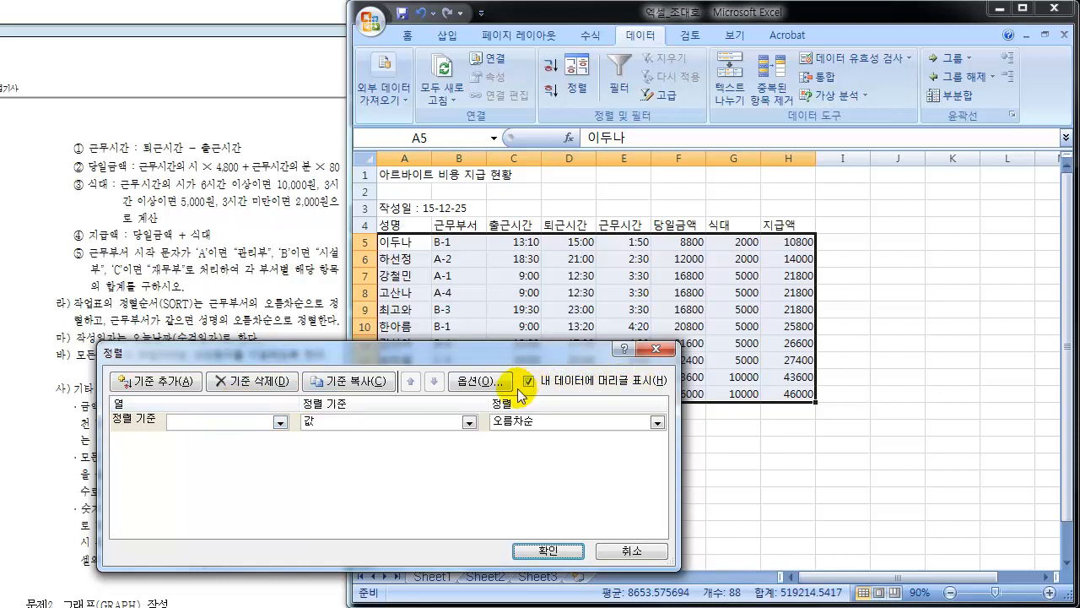
Choose 당일금액 as the sort column, then switch the data-has-headers option off and back on to compare the column names offered.
click(280, 422)
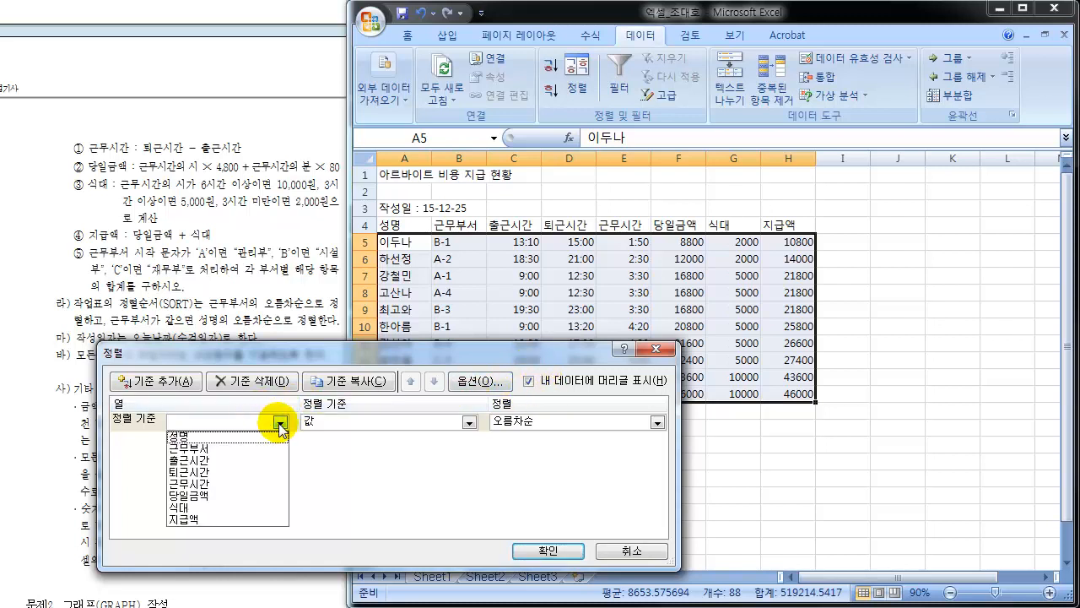
click(187, 495)
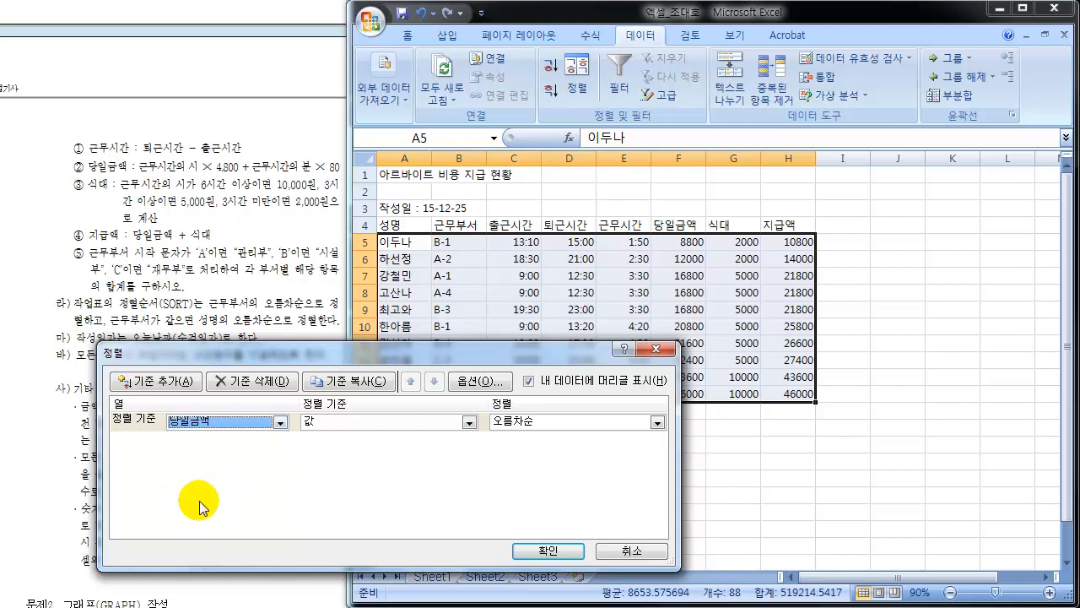
click(529, 381)
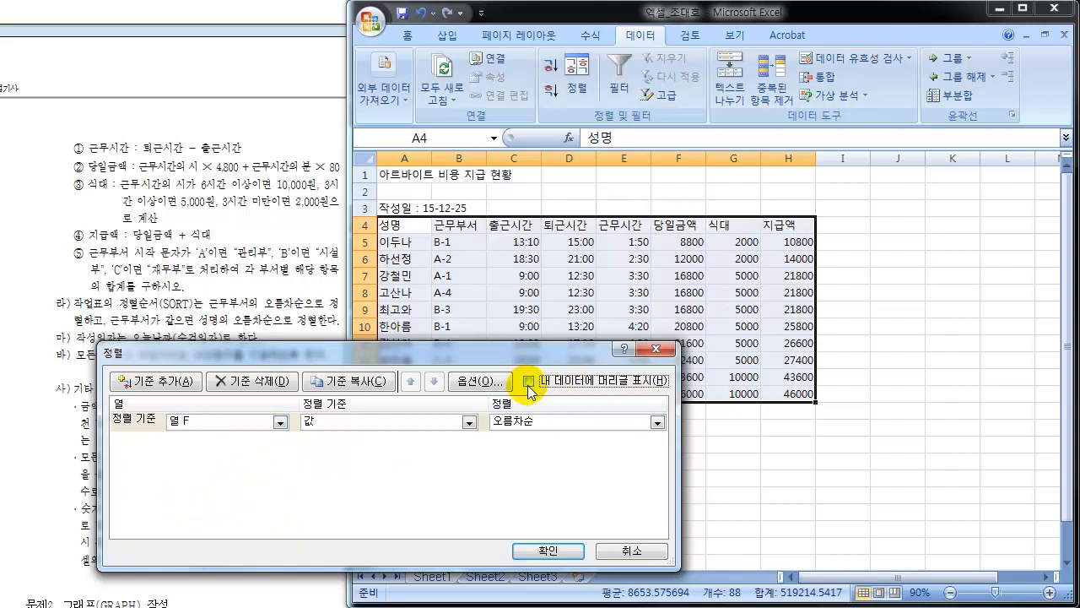
click(281, 422)
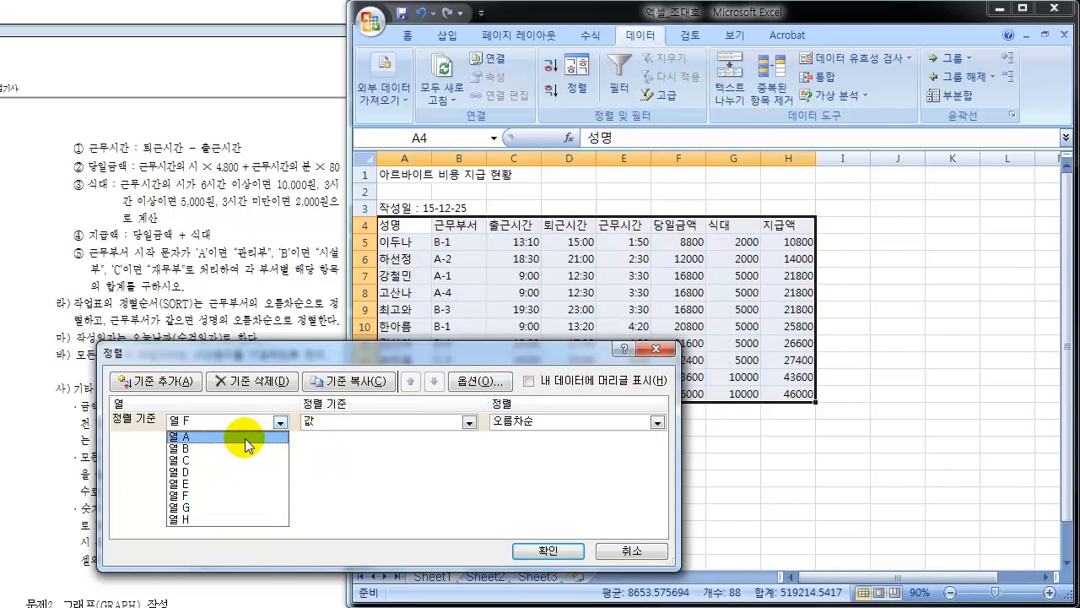
click(530, 387)
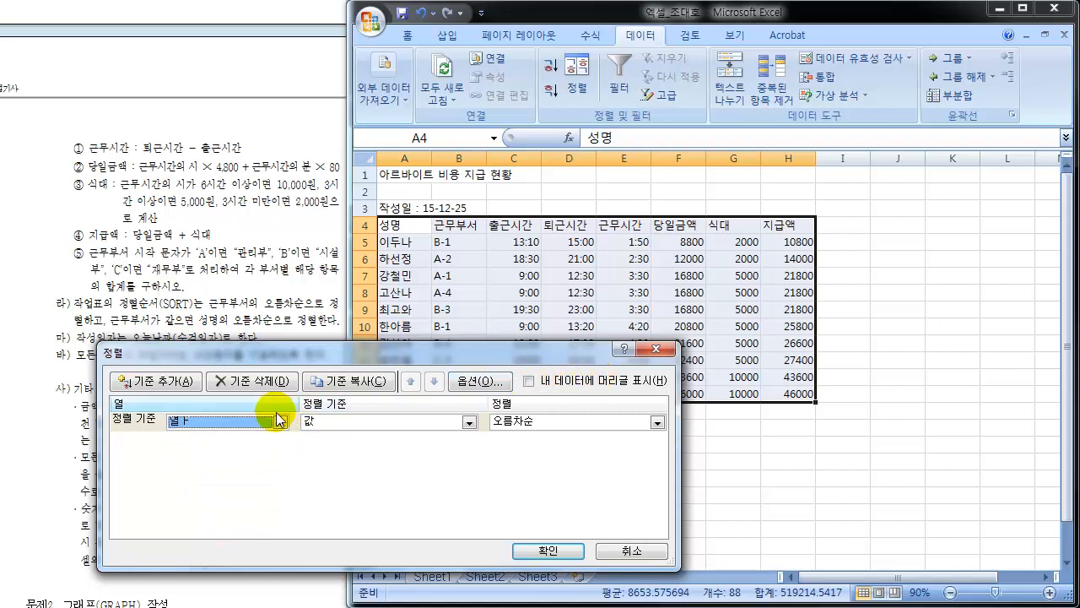
click(528, 381)
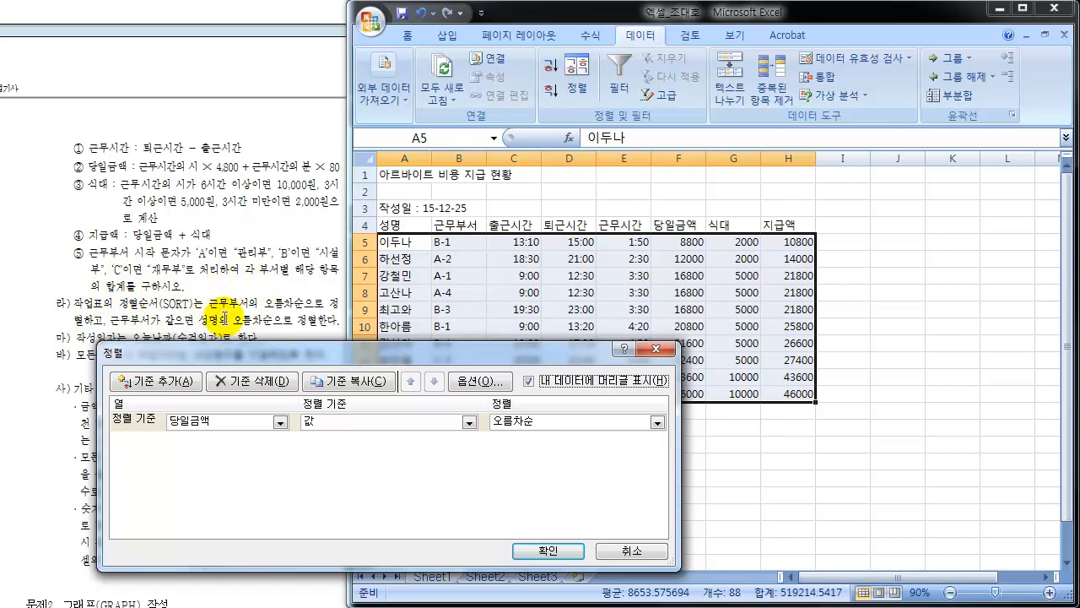
Set the primary sort criterion to 근무부서 in ascending order (오름차순).
click(280, 421)
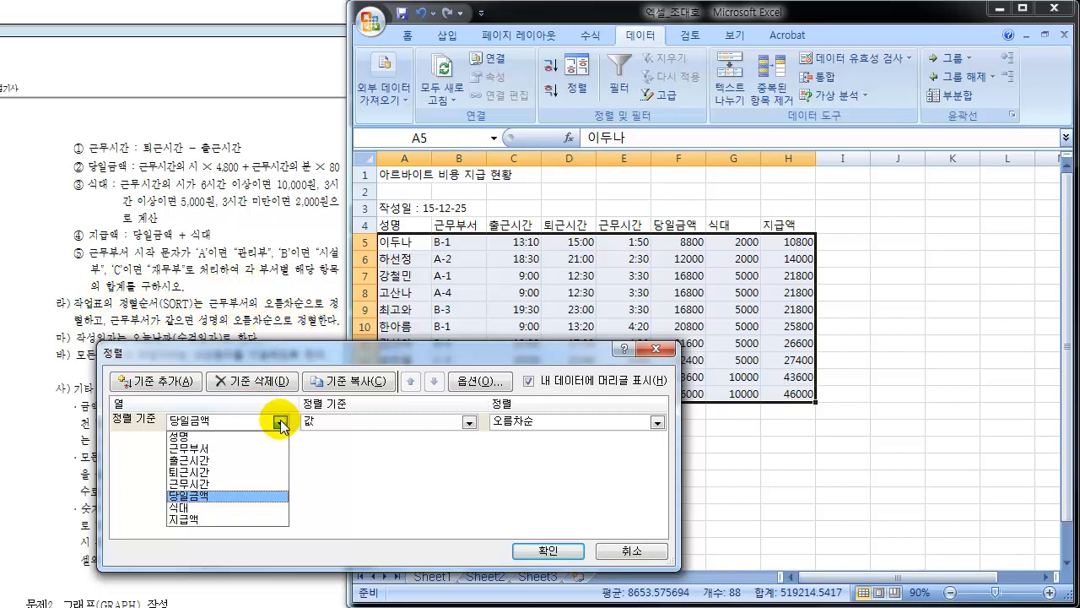
click(202, 449)
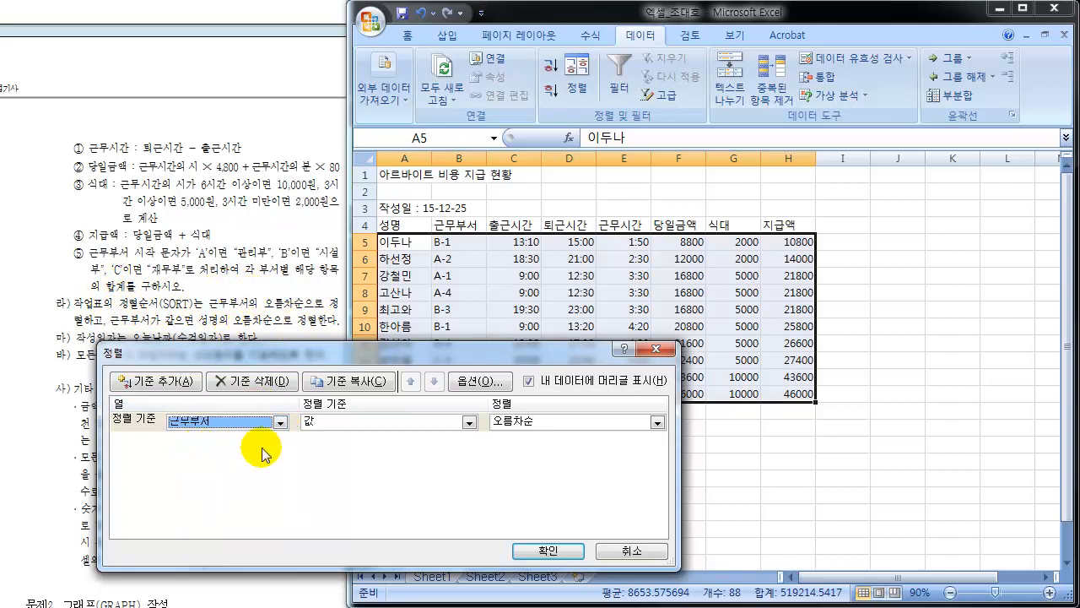
click(560, 422)
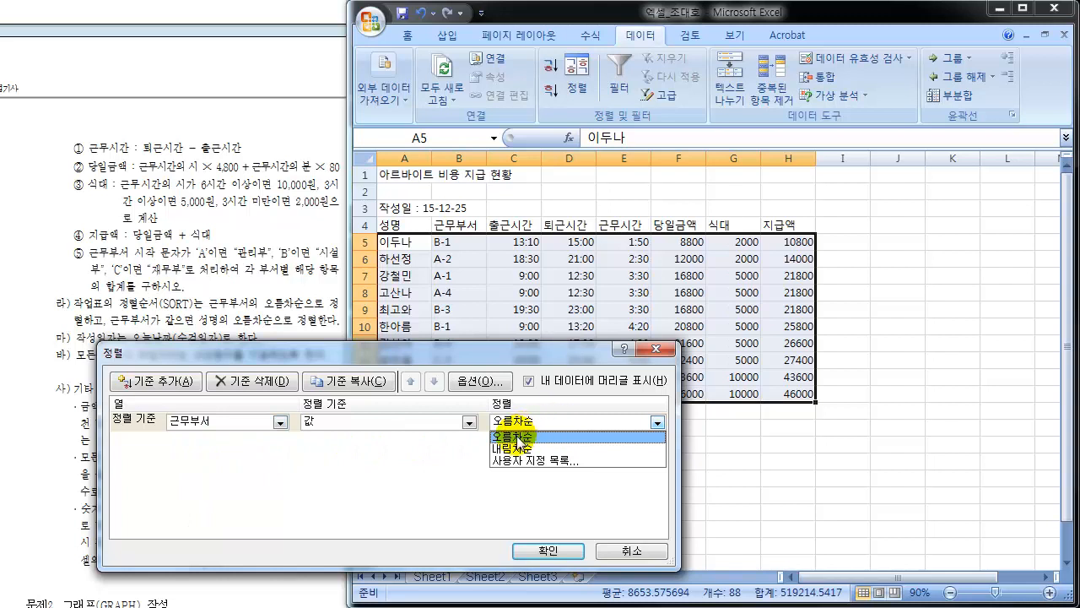
click(518, 437)
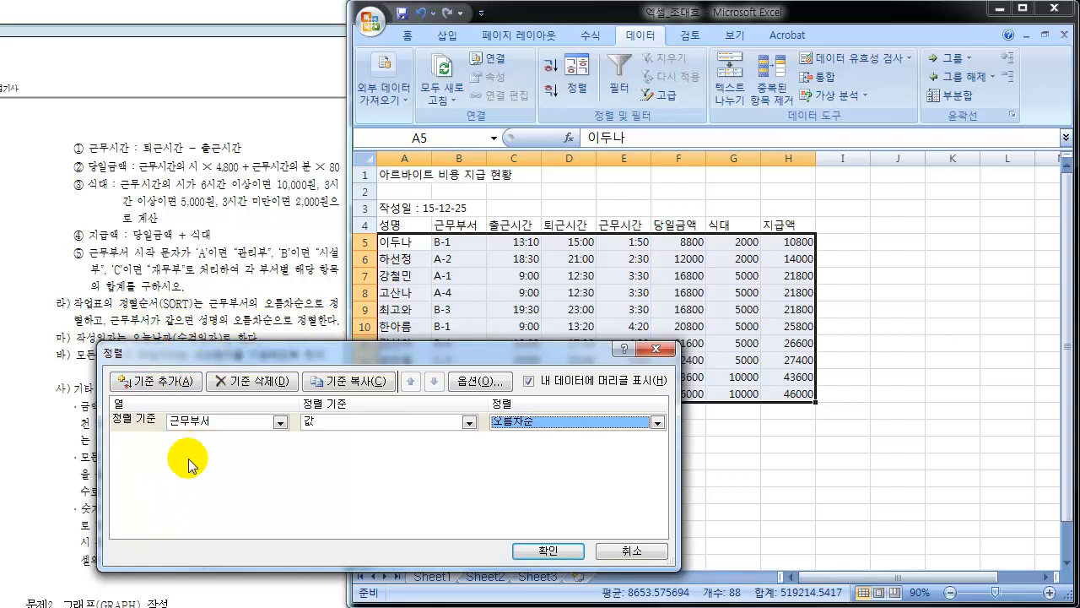
Add a second sort criterion on 성명 in ascending order (오름차순).
click(164, 387)
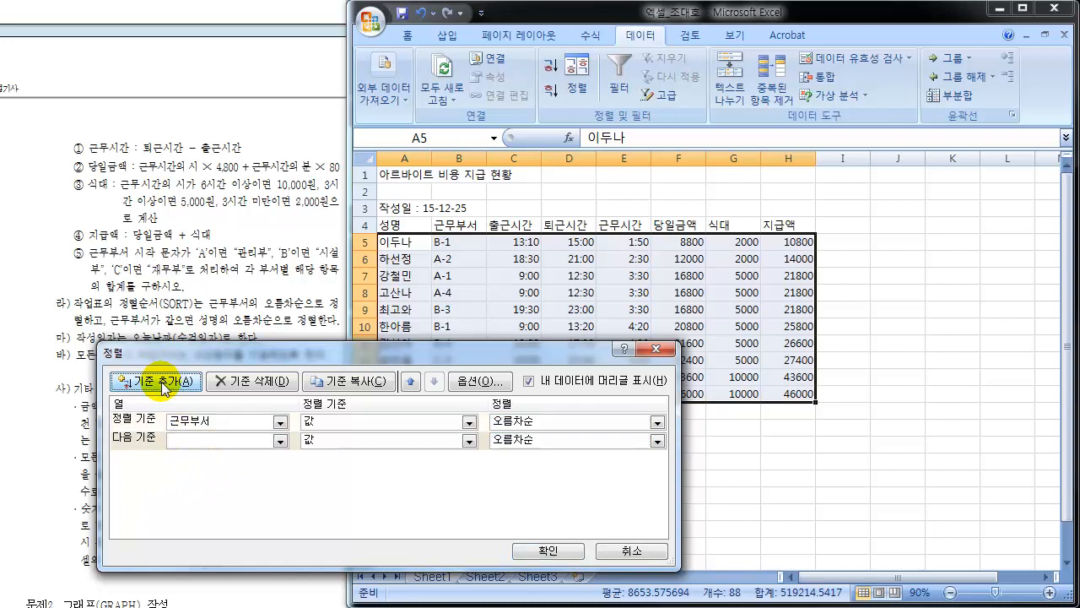
click(279, 440)
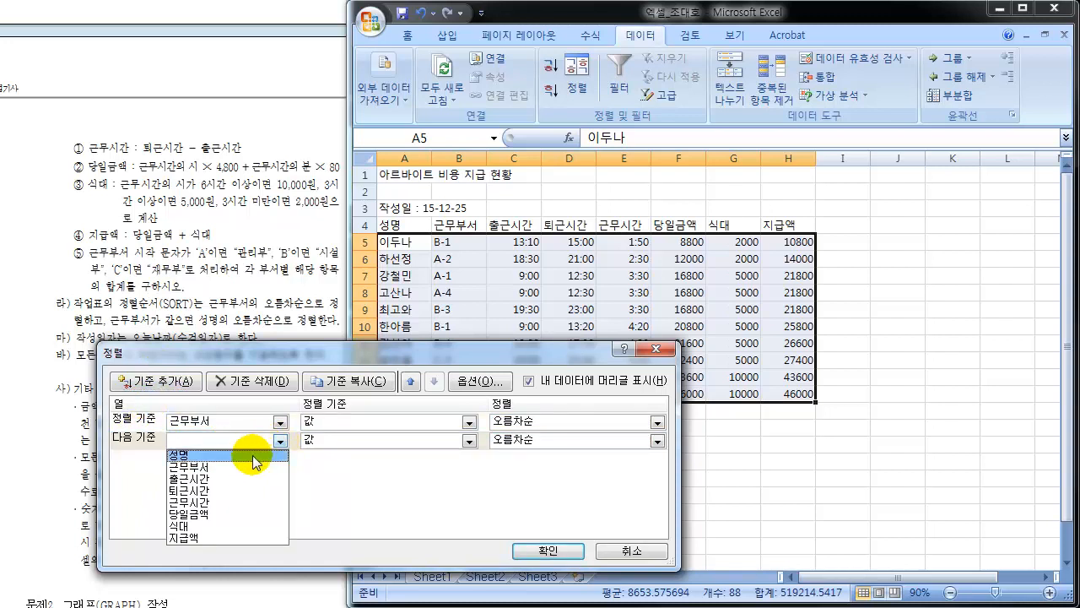
click(205, 455)
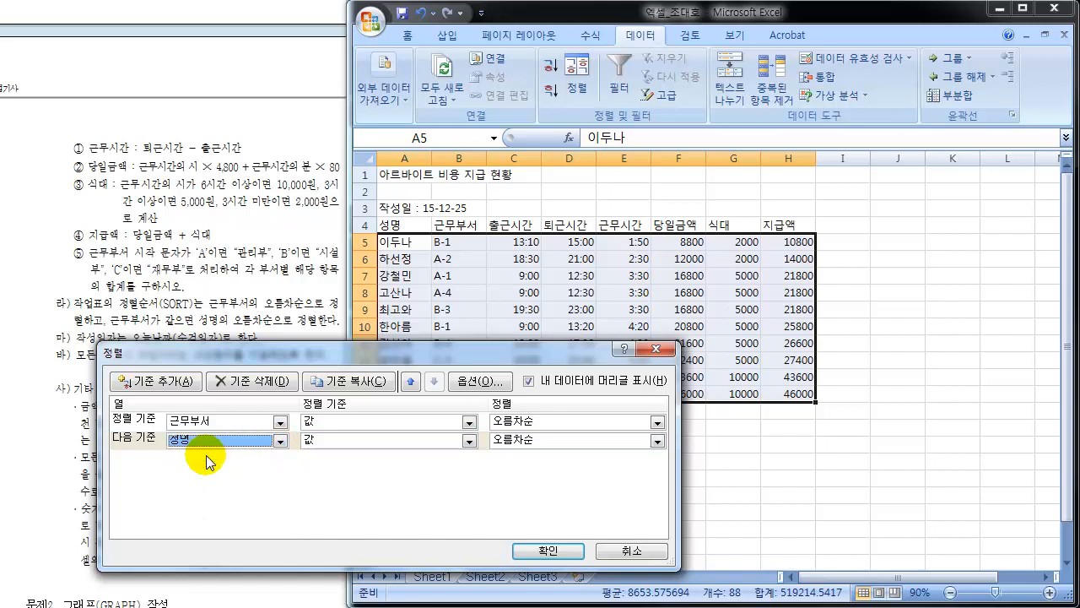
click(578, 439)
click(513, 455)
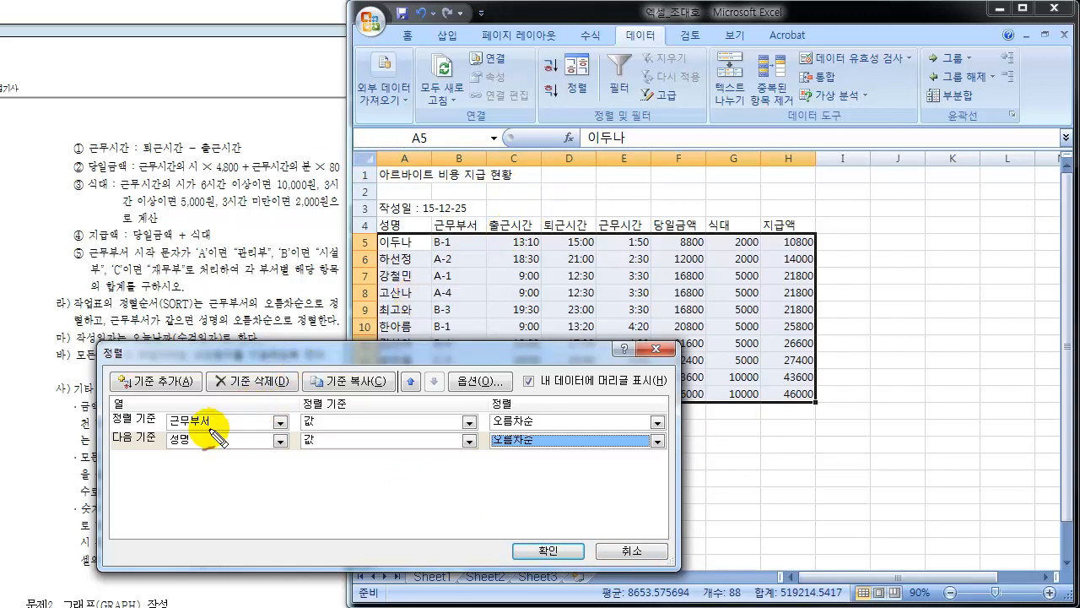
mouse_move(169, 422)
mouse_down()
mouse_move(200, 429)
mouse_move(175, 408)
mouse_move(188, 431)
mouse_up()
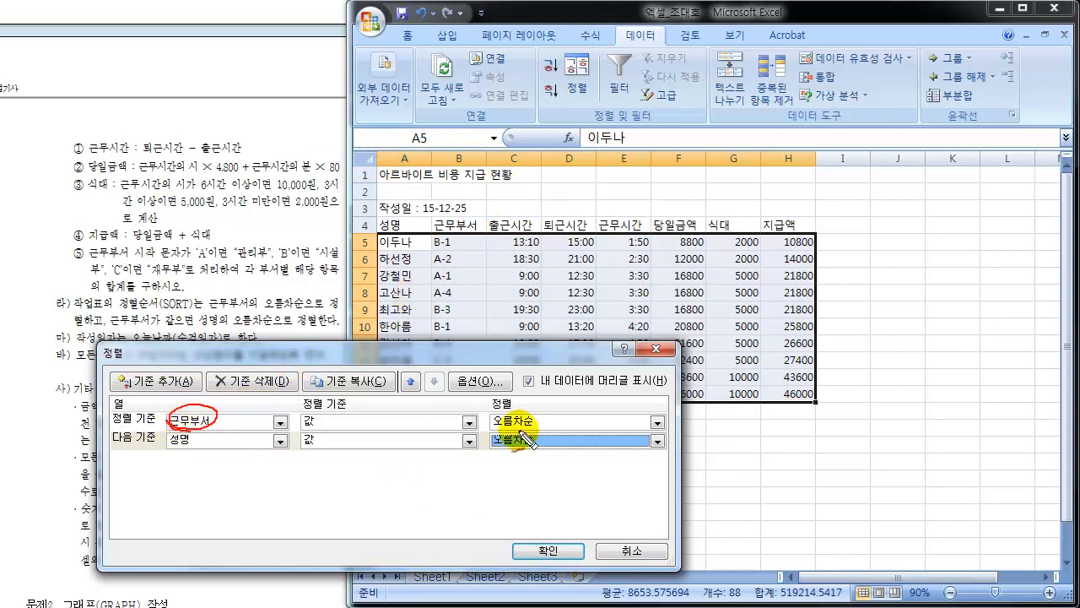
mouse_move(493, 426)
mouse_down()
mouse_move(532, 396)
mouse_move(513, 410)
mouse_move(516, 381)
mouse_up()
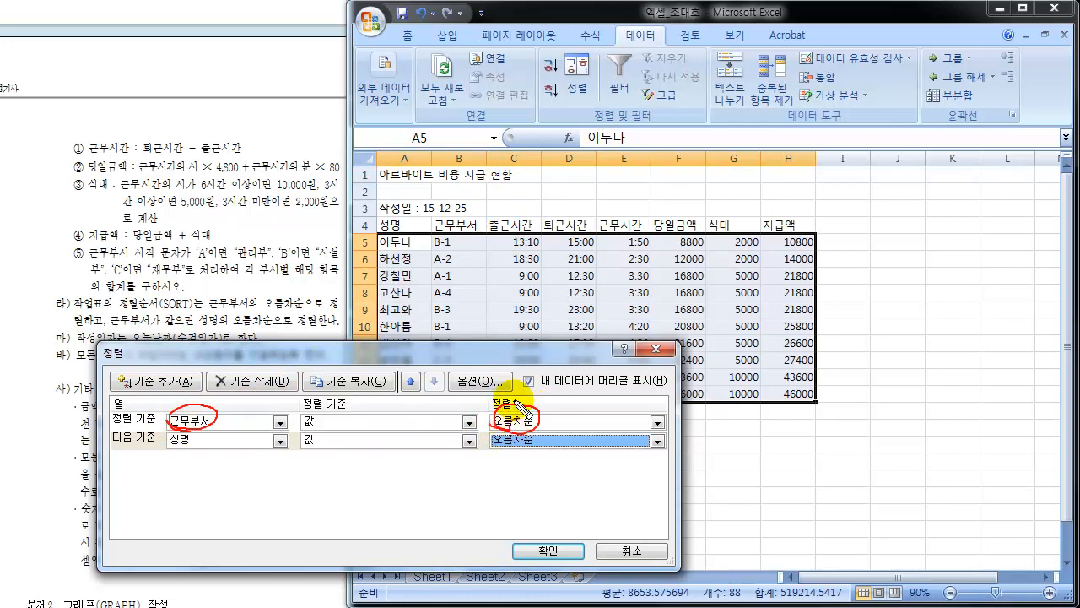
mouse_move(449, 225)
mouse_down()
mouse_move(479, 224)
mouse_move(437, 218)
mouse_move(439, 344)
mouse_up()
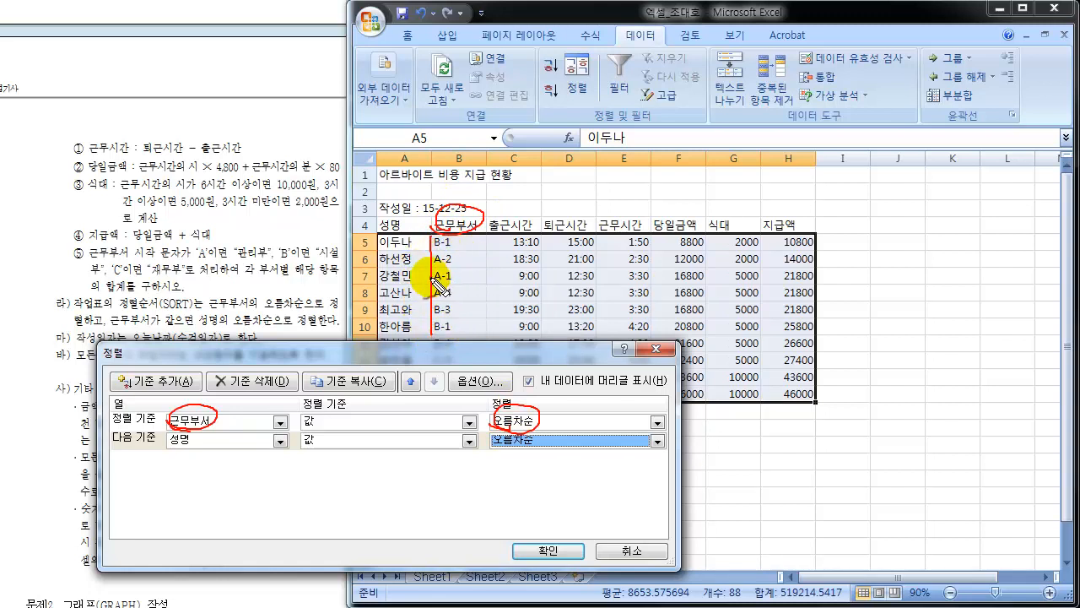
mouse_move(455, 272)
mouse_down()
mouse_move(435, 286)
mouse_move(473, 272)
mouse_move(488, 241)
mouse_up()
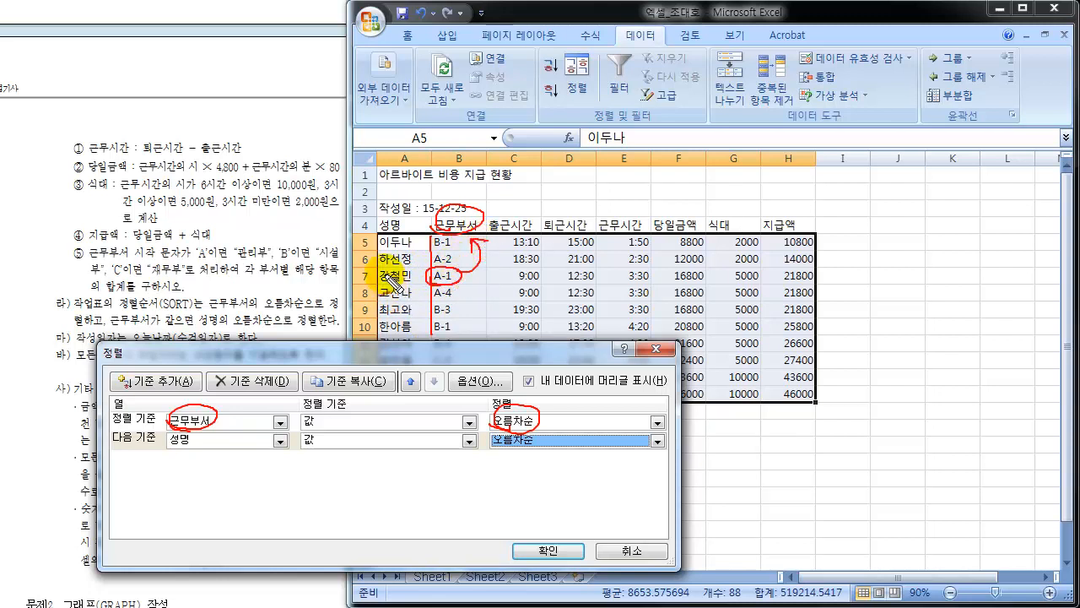
mouse_move(384, 275)
mouse_down()
mouse_move(417, 266)
mouse_move(410, 284)
mouse_move(675, 283)
mouse_move(821, 270)
mouse_up()
mouse_move(385, 269)
mouse_down()
mouse_move(770, 263)
mouse_move(817, 279)
mouse_move(827, 234)
mouse_move(834, 240)
mouse_up()
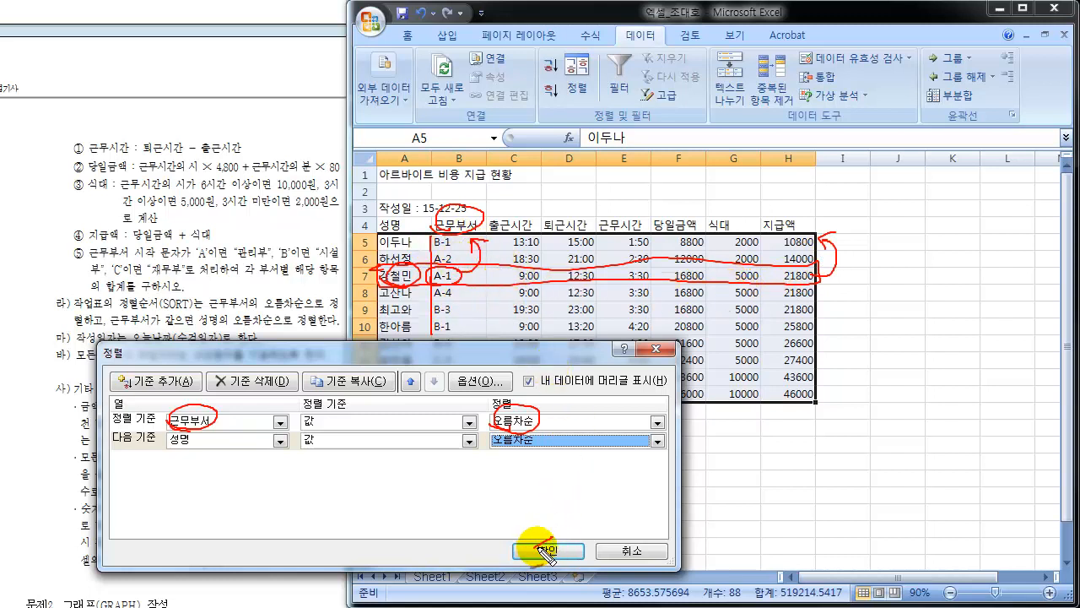
drag(538, 542, 561, 571)
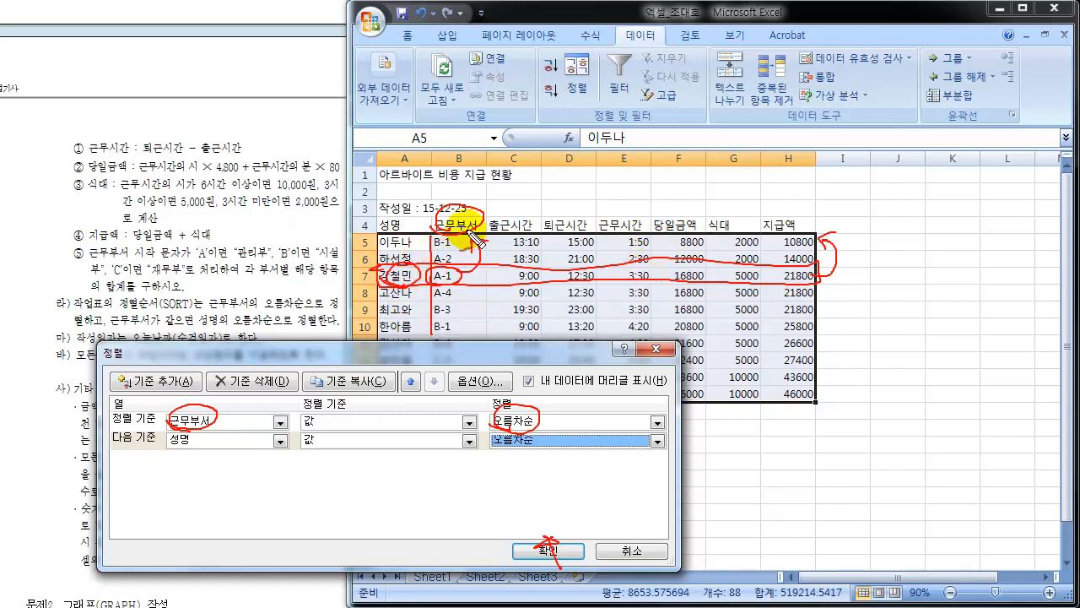
key(Escape)
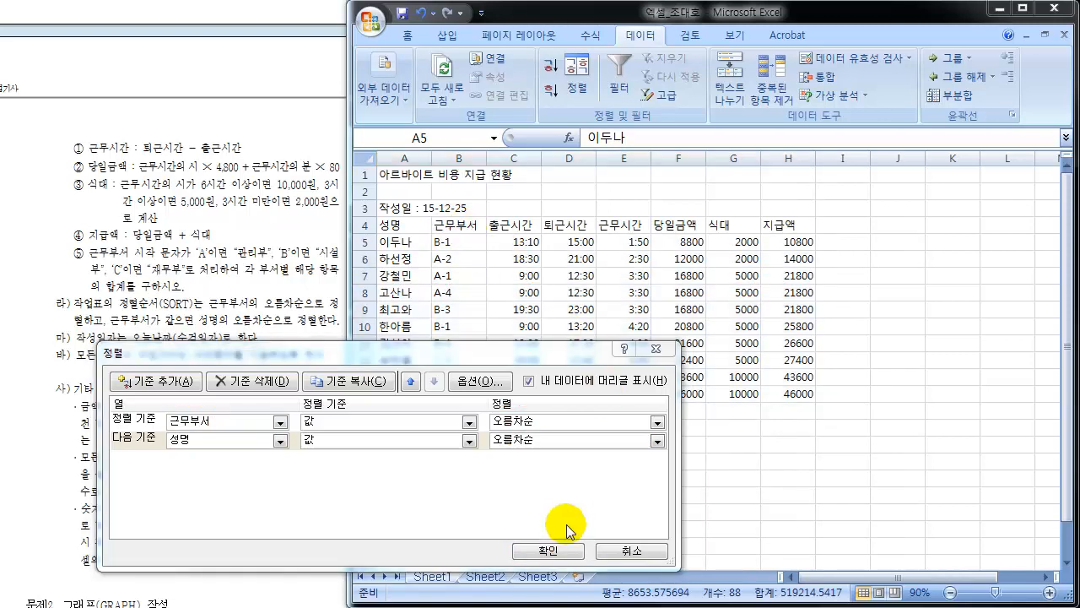
Apply the two-level sort by 근무부서 and 성명 to the employee records.
click(550, 551)
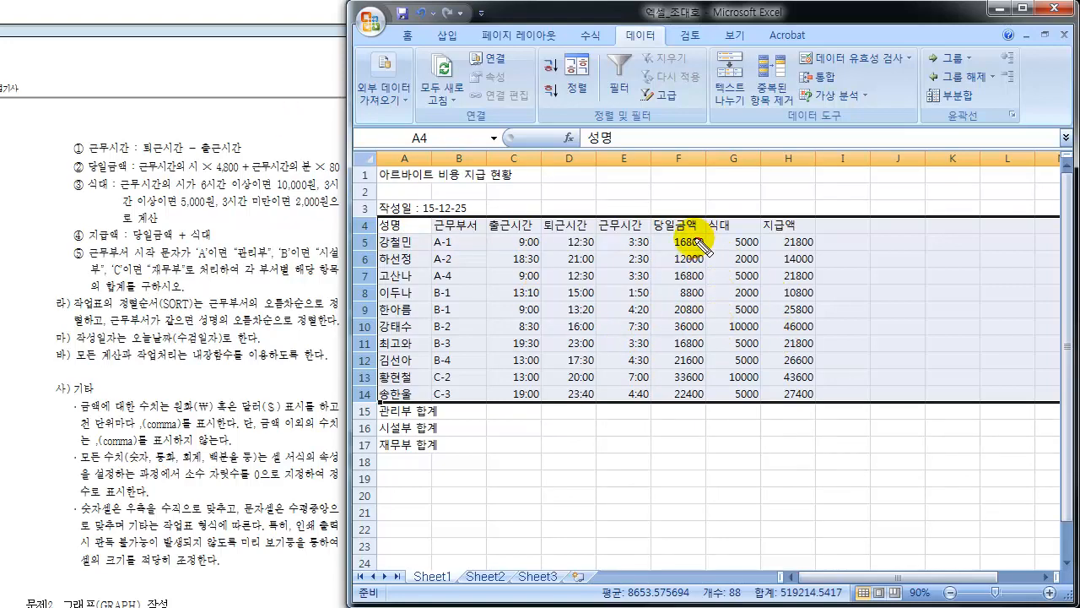
mouse_move(699, 243)
mouse_down()
mouse_move(616, 291)
mouse_move(708, 407)
mouse_move(823, 283)
mouse_move(669, 258)
mouse_up()
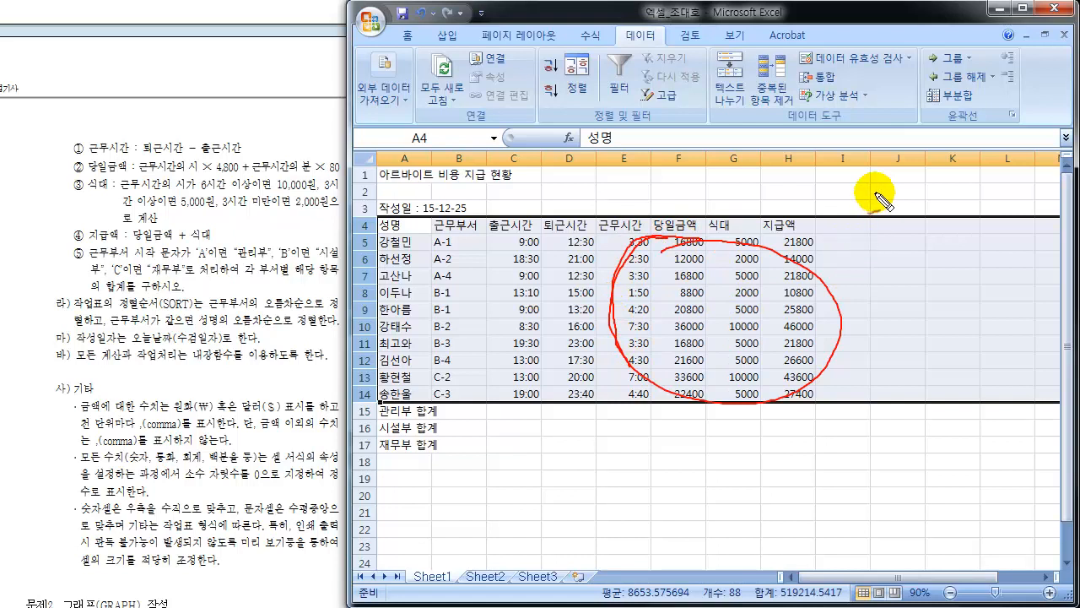
mouse_move(876, 192)
mouse_down()
mouse_move(848, 227)
mouse_move(875, 225)
mouse_up()
mouse_move(591, 422)
mouse_down()
mouse_move(514, 405)
mouse_move(659, 464)
mouse_move(814, 413)
mouse_move(551, 431)
mouse_up()
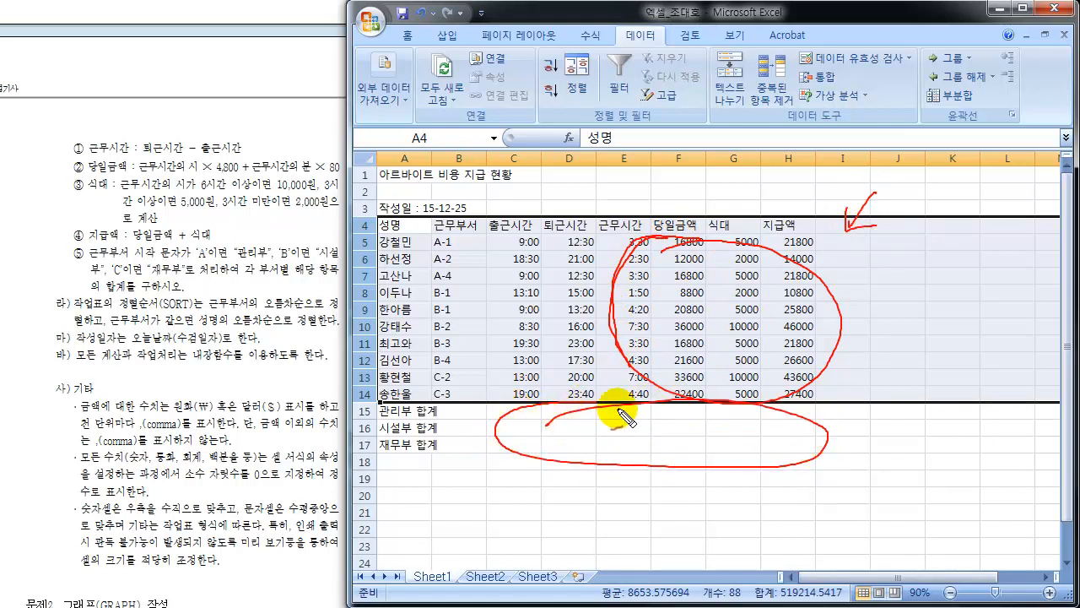
mouse_move(679, 244)
mouse_down()
mouse_move(663, 403)
mouse_move(591, 482)
mouse_move(798, 430)
mouse_up()
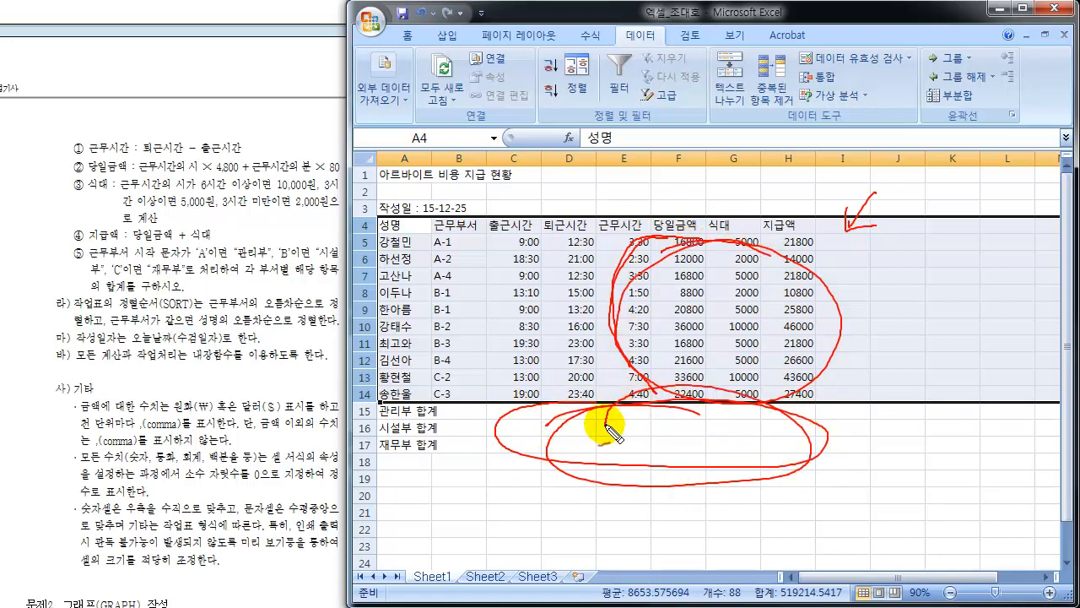
mouse_move(759, 245)
mouse_down()
mouse_move(642, 283)
mouse_move(839, 345)
mouse_move(762, 253)
mouse_up()
mouse_move(831, 203)
mouse_down()
mouse_move(836, 226)
mouse_move(886, 222)
mouse_up()
mouse_move(817, 395)
mouse_down()
mouse_move(893, 429)
mouse_move(802, 433)
mouse_move(807, 446)
mouse_move(641, 426)
mouse_move(784, 452)
mouse_move(667, 423)
mouse_up()
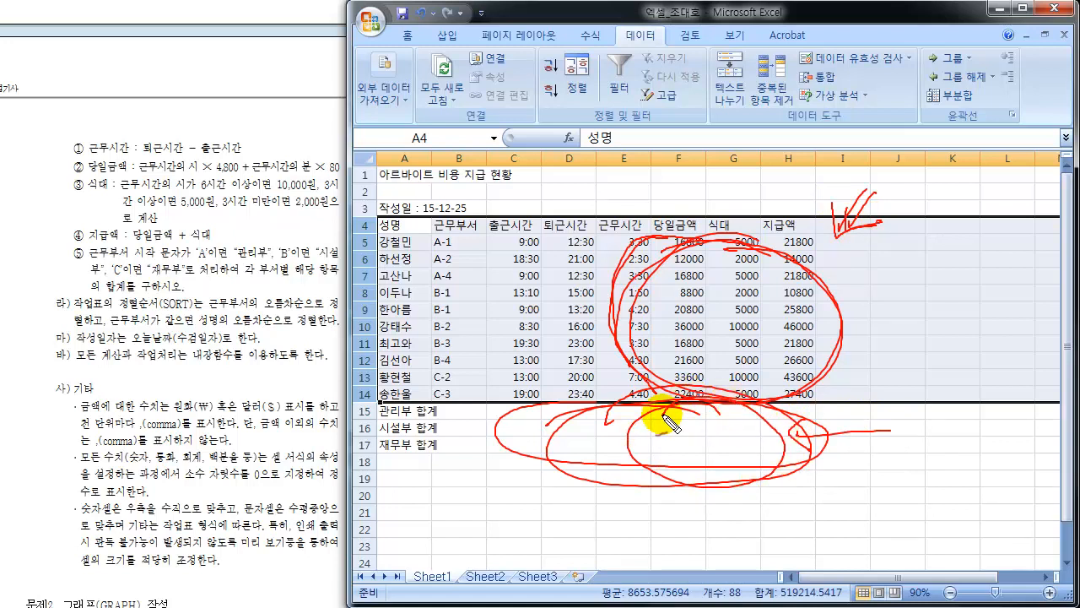
mouse_move(665, 417)
mouse_down()
mouse_move(687, 439)
mouse_move(697, 432)
mouse_move(700, 463)
mouse_move(692, 448)
mouse_move(746, 437)
mouse_move(657, 446)
mouse_move(726, 438)
mouse_up()
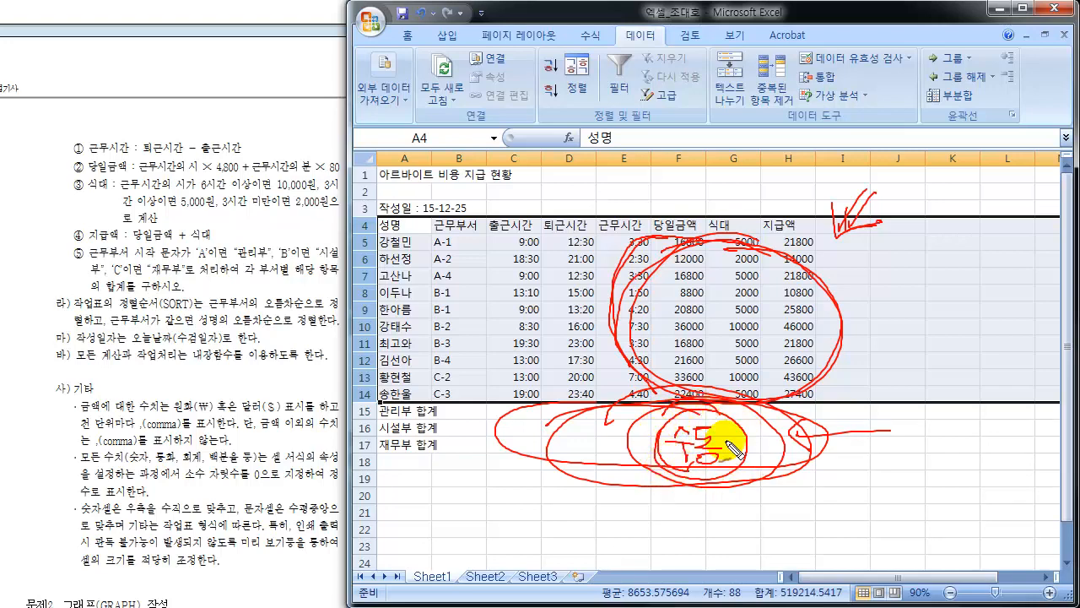
click(893, 275)
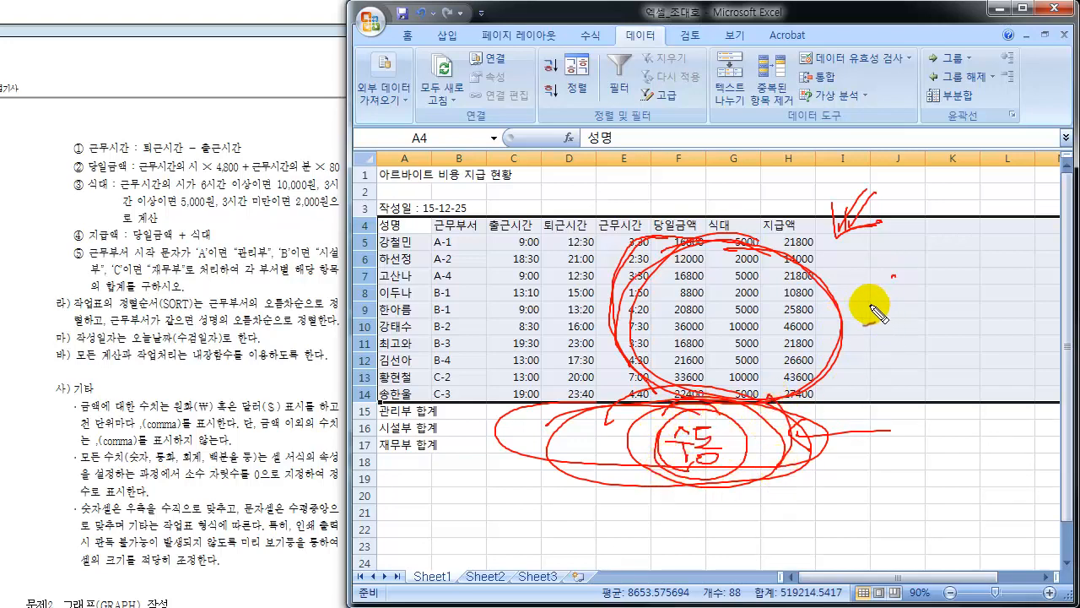
mouse_move(870, 308)
mouse_down()
mouse_move(888, 314)
mouse_move(882, 325)
mouse_move(903, 321)
mouse_move(925, 358)
mouse_up()
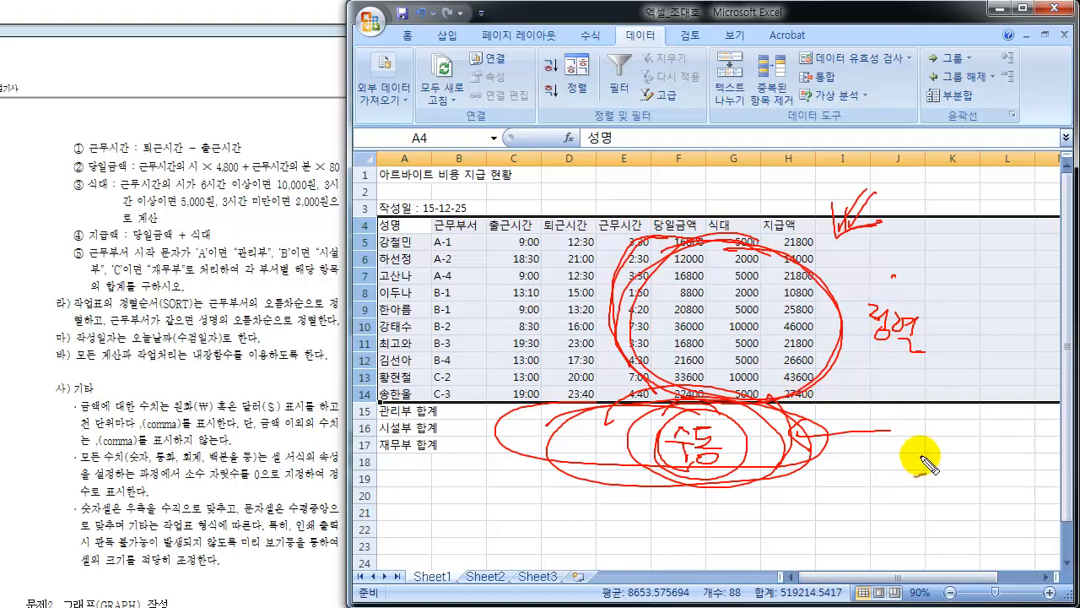
mouse_move(918, 450)
mouse_down()
mouse_move(971, 472)
mouse_move(935, 460)
mouse_up()
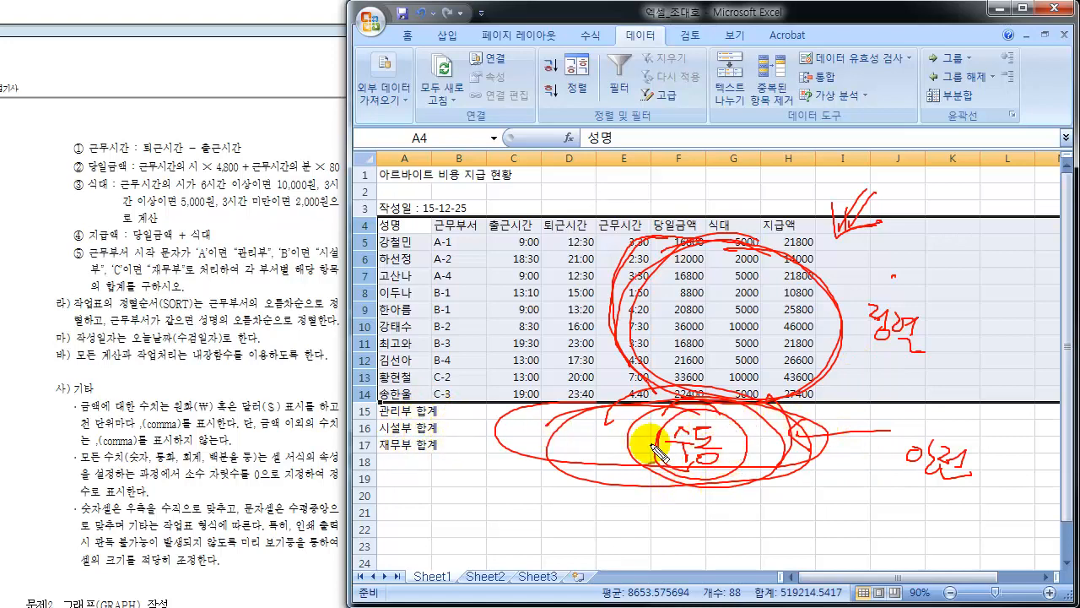
key(Escape)
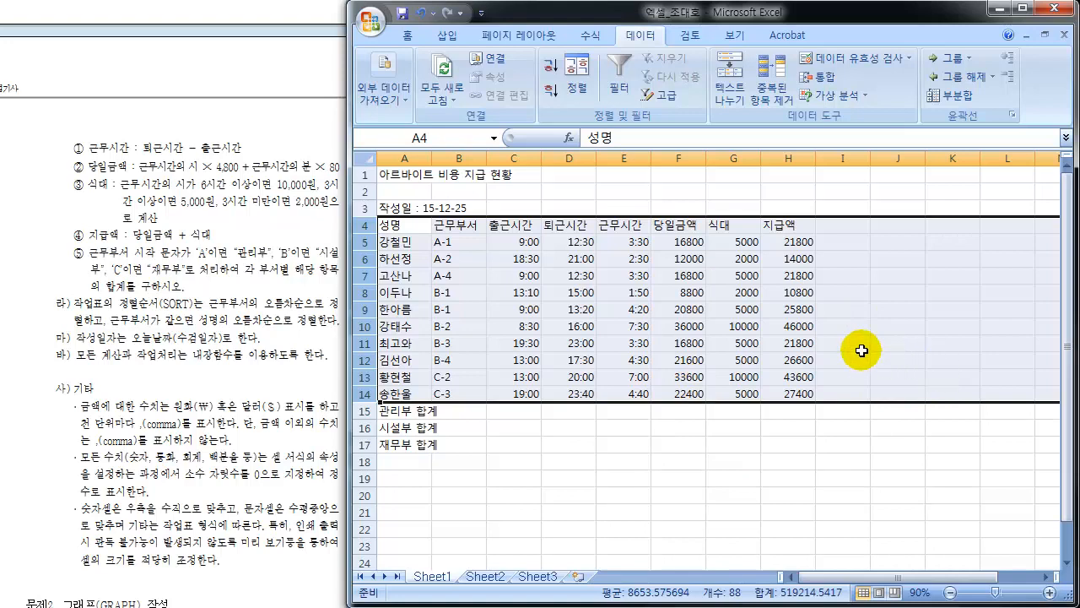
click(599, 292)
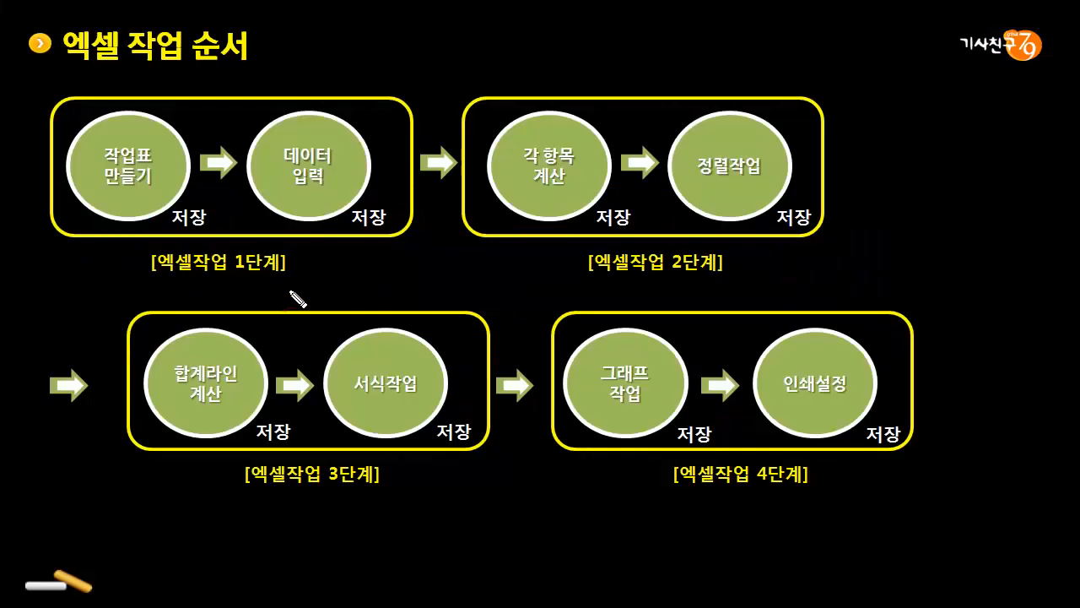
mouse_move(233, 270)
mouse_down()
mouse_move(290, 268)
mouse_move(265, 281)
mouse_up()
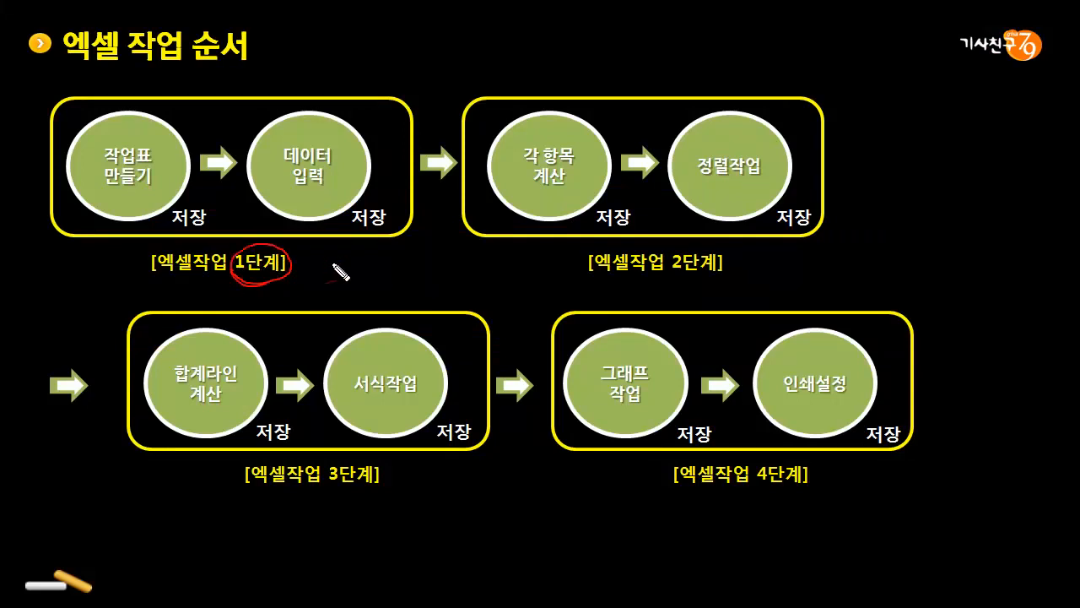
mouse_move(320, 255)
mouse_down()
mouse_move(320, 287)
mouse_move(351, 267)
mouse_move(336, 270)
mouse_up()
drag(351, 249, 344, 277)
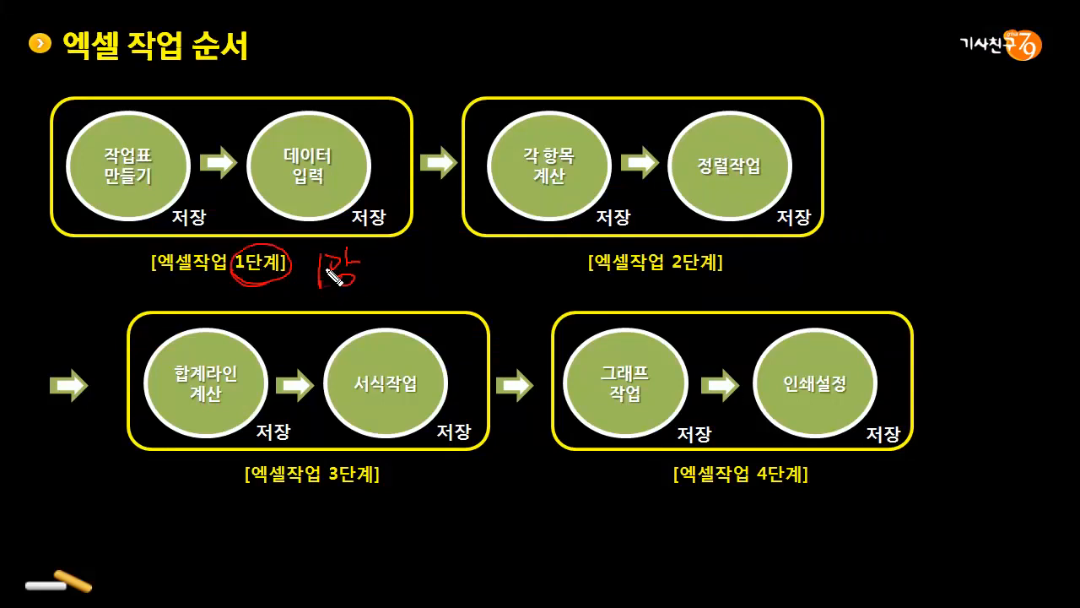
mouse_move(132, 111)
mouse_down()
mouse_move(140, 136)
mouse_move(167, 100)
mouse_up()
drag(323, 109, 361, 116)
drag(193, 239, 191, 243)
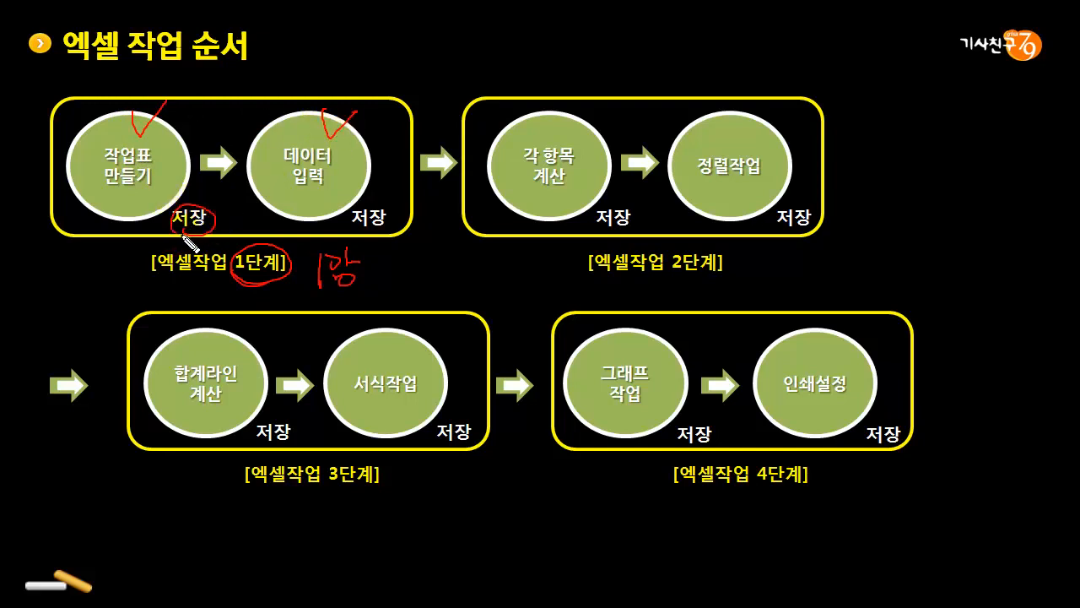
drag(362, 235, 364, 238)
drag(623, 290, 677, 267)
mouse_move(753, 257)
mouse_down()
mouse_move(798, 269)
mouse_move(775, 270)
mouse_up()
mouse_move(525, 146)
mouse_down()
mouse_move(601, 166)
mouse_move(518, 163)
mouse_move(548, 192)
mouse_up()
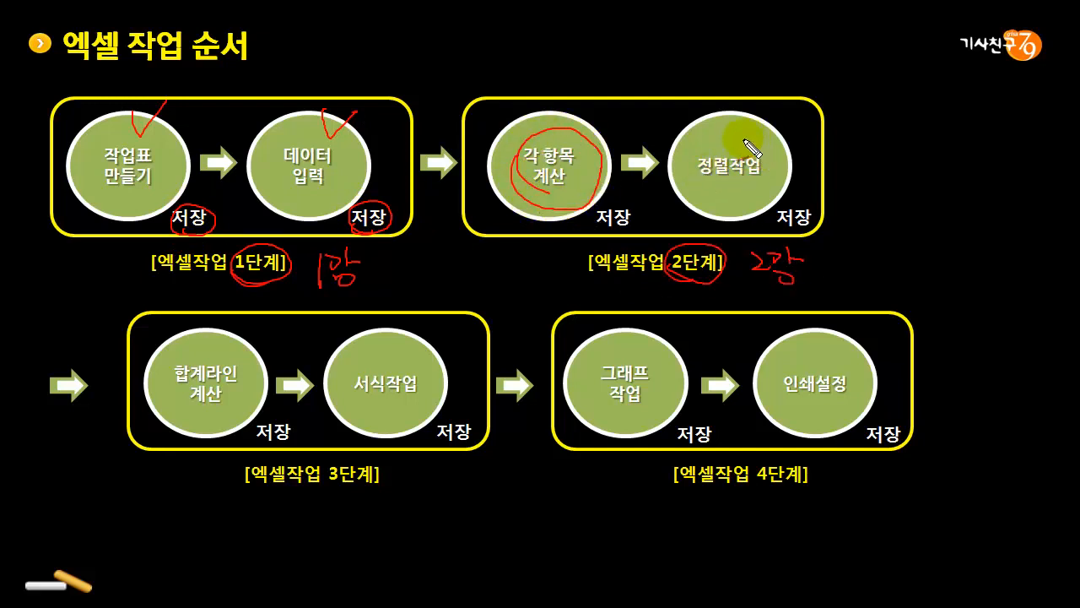
mouse_move(750, 155)
mouse_down()
mouse_move(721, 200)
mouse_move(768, 162)
mouse_move(704, 150)
mouse_move(723, 168)
mouse_up()
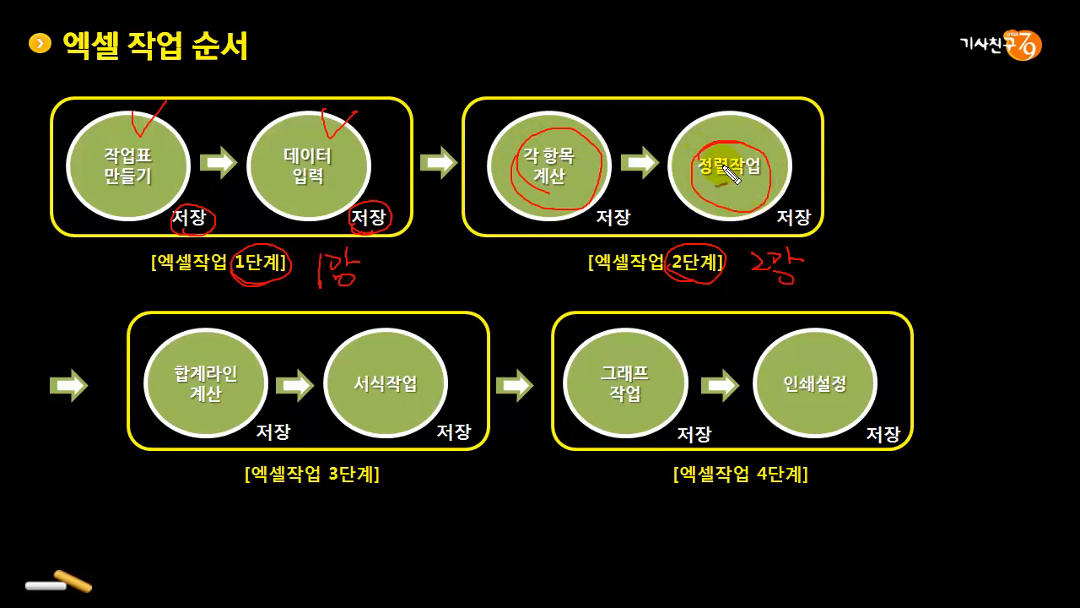
mouse_move(625, 221)
mouse_down()
mouse_move(595, 228)
mouse_move(625, 213)
mouse_up()
mouse_move(769, 206)
mouse_down()
mouse_move(771, 233)
mouse_move(766, 221)
mouse_up()
drag(831, 274, 843, 267)
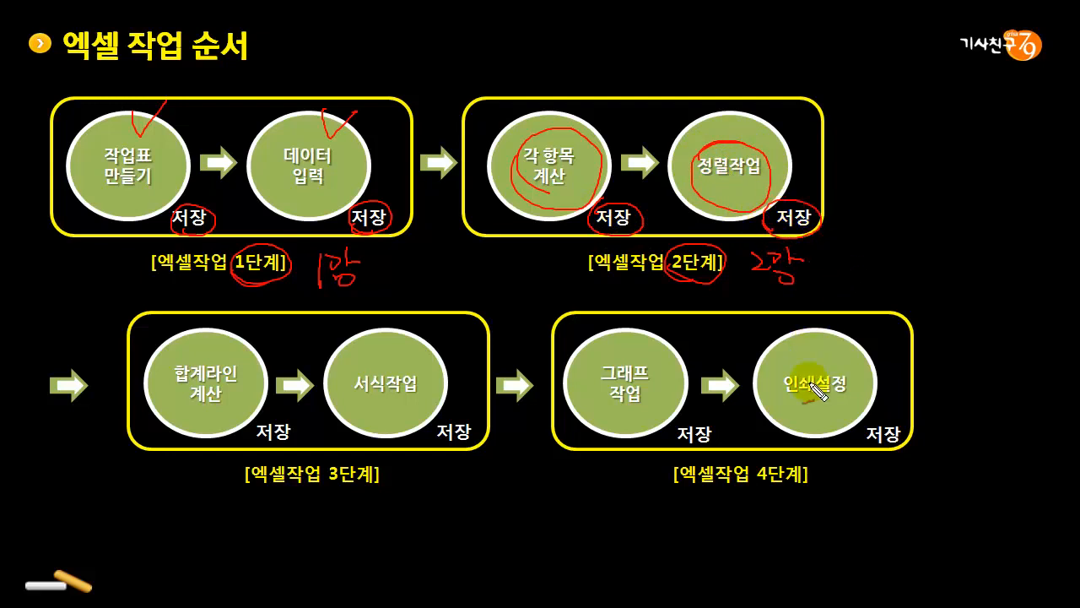
mouse_move(771, 499)
mouse_down()
mouse_move(758, 483)
mouse_move(772, 500)
mouse_up()
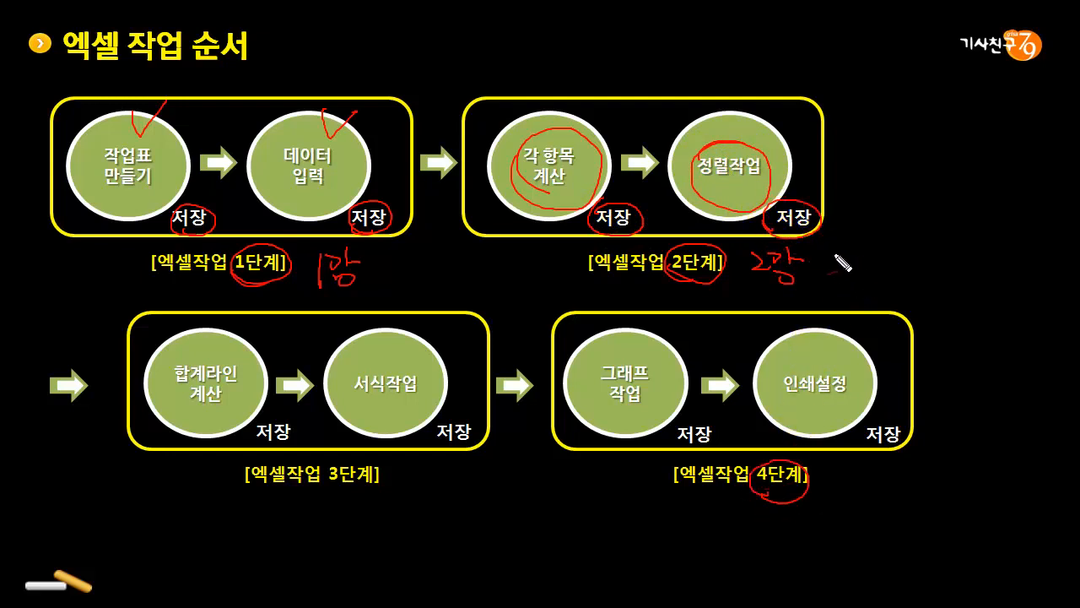
mouse_move(841, 253)
mouse_down()
mouse_move(847, 290)
mouse_move(825, 289)
mouse_up()
mouse_move(116, 250)
mouse_down()
mouse_move(101, 265)
mouse_move(129, 299)
mouse_up()
drag(907, 236, 890, 255)
mouse_move(324, 473)
mouse_down()
mouse_move(341, 501)
mouse_move(385, 494)
mouse_move(314, 473)
mouse_up()
drag(205, 326, 239, 320)
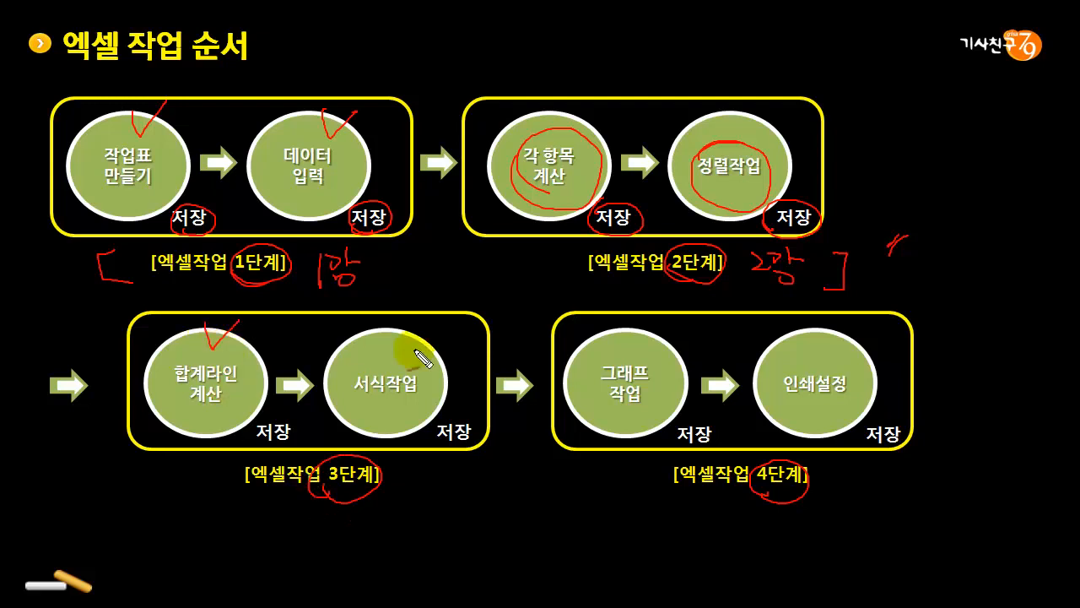
mouse_move(390, 328)
mouse_down()
mouse_move(397, 345)
mouse_move(420, 322)
mouse_up()
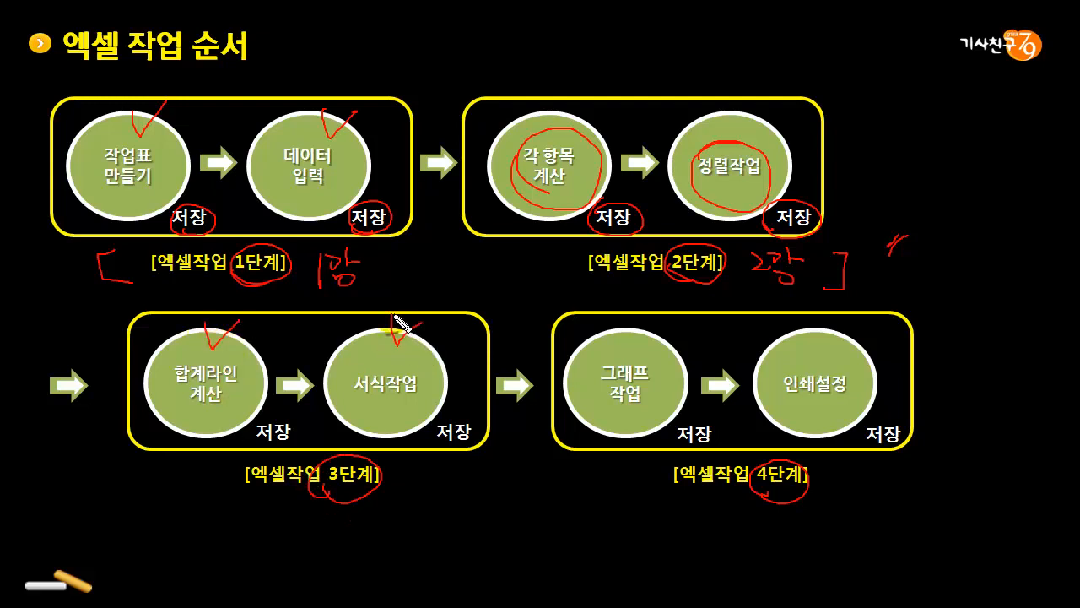
key(e)
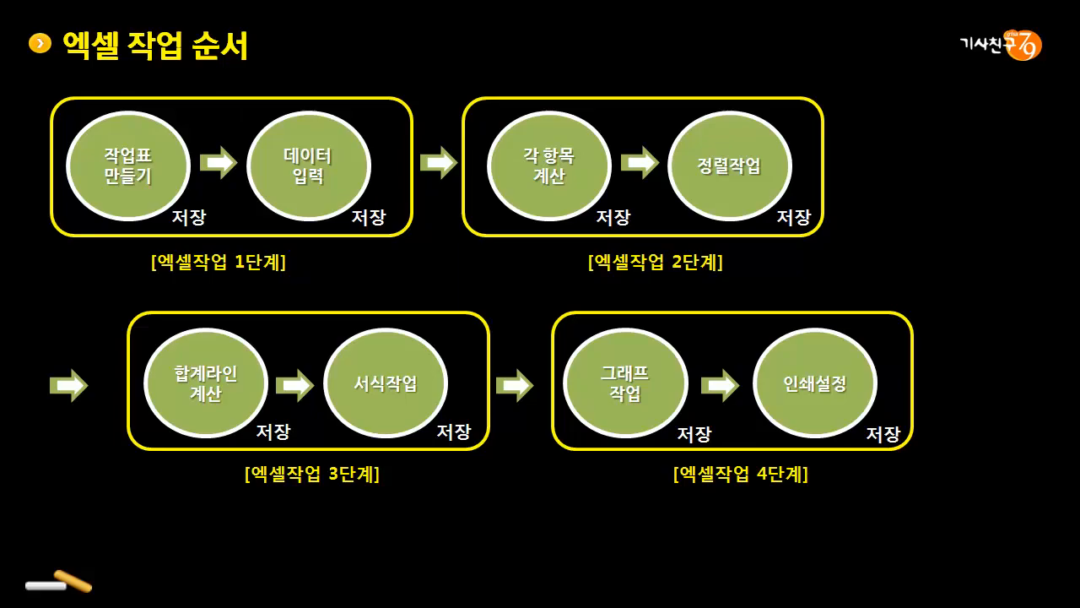